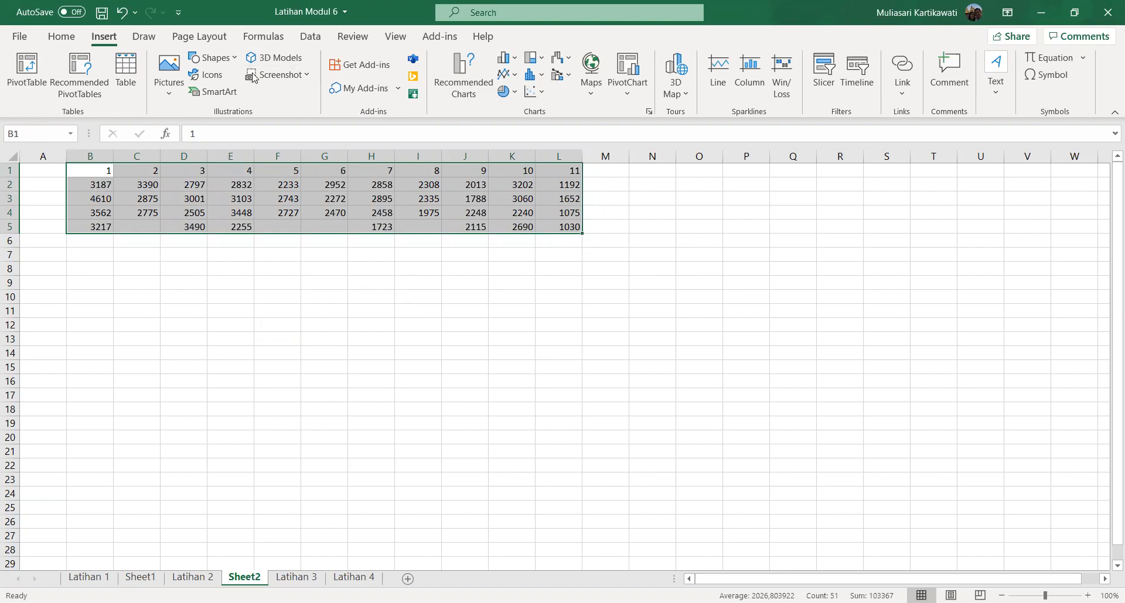
# Start a One Factor Anova from the Real Statistics data analysis tools for the data in B1:L5
pyautogui.click(440, 38)
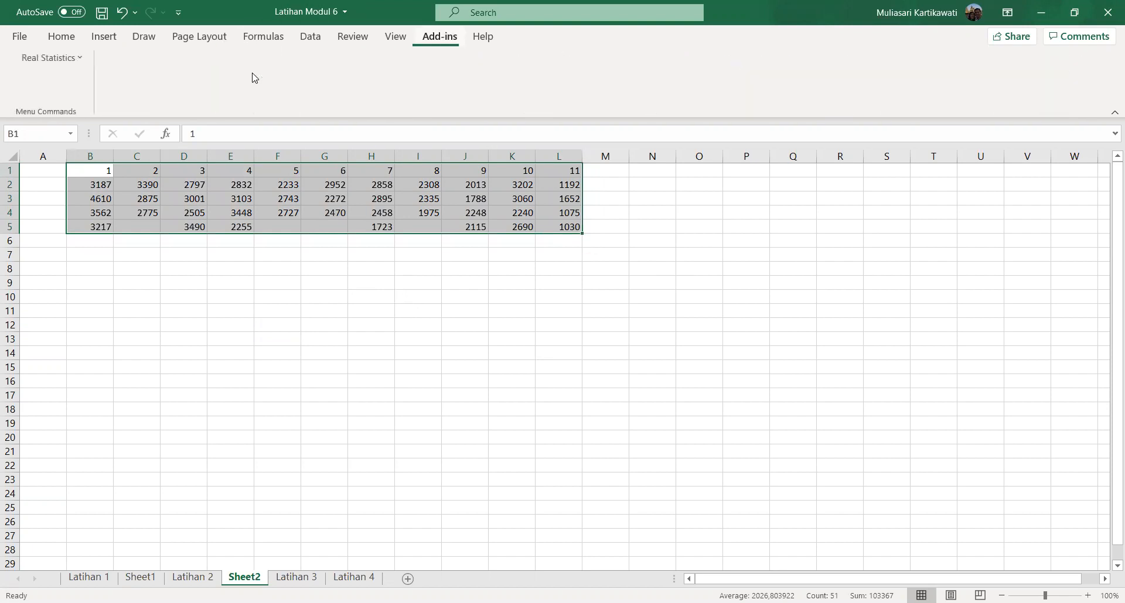
pyautogui.click(72, 53)
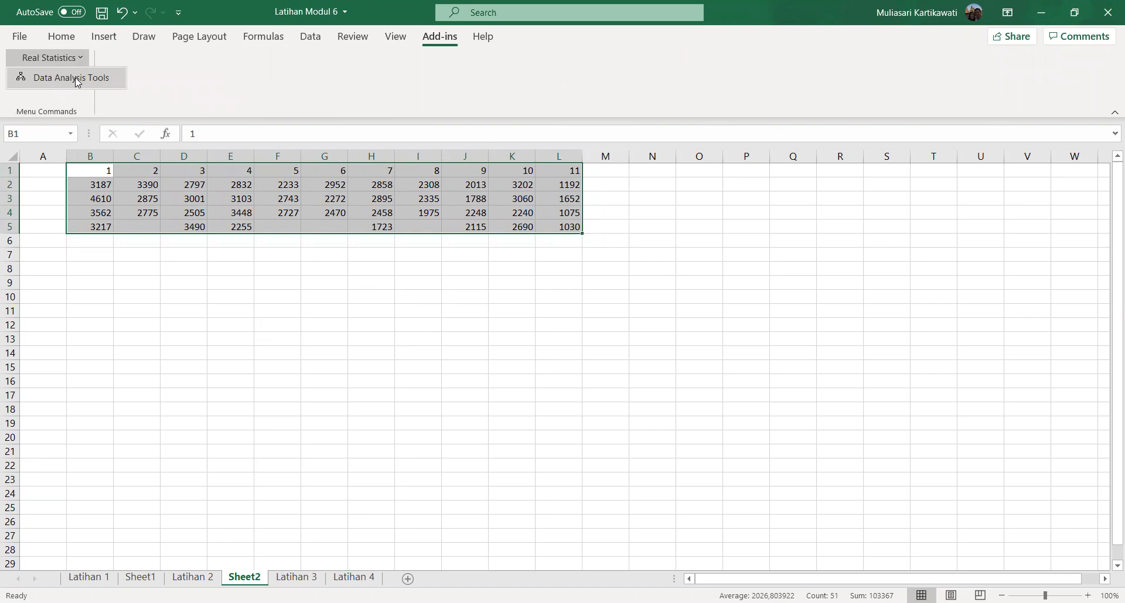
pyautogui.click(75, 77)
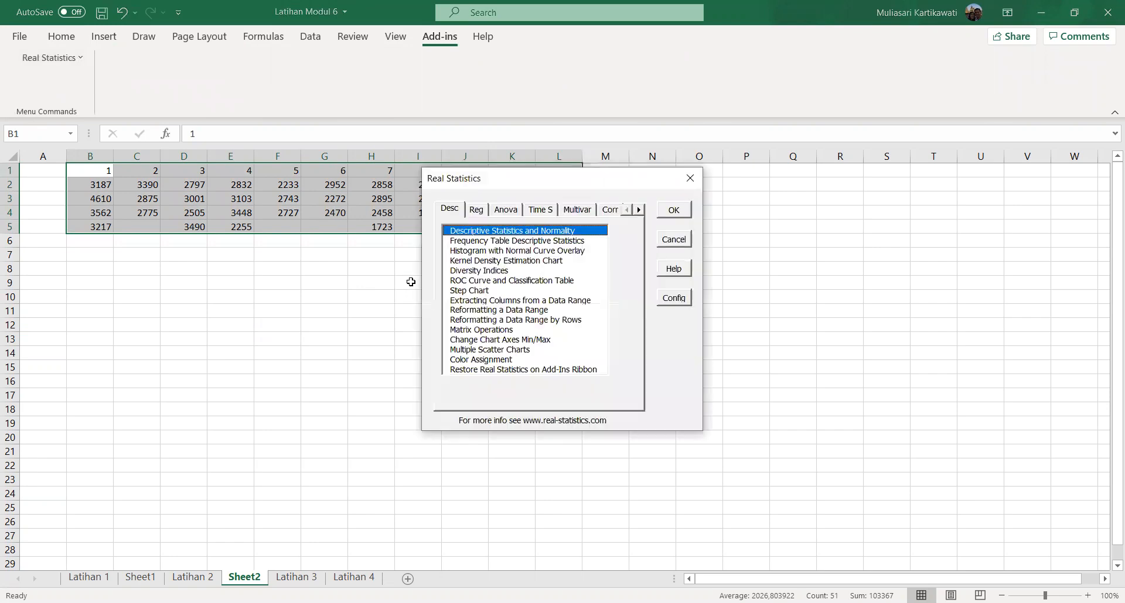
pyautogui.click(513, 217)
pyautogui.click(511, 231)
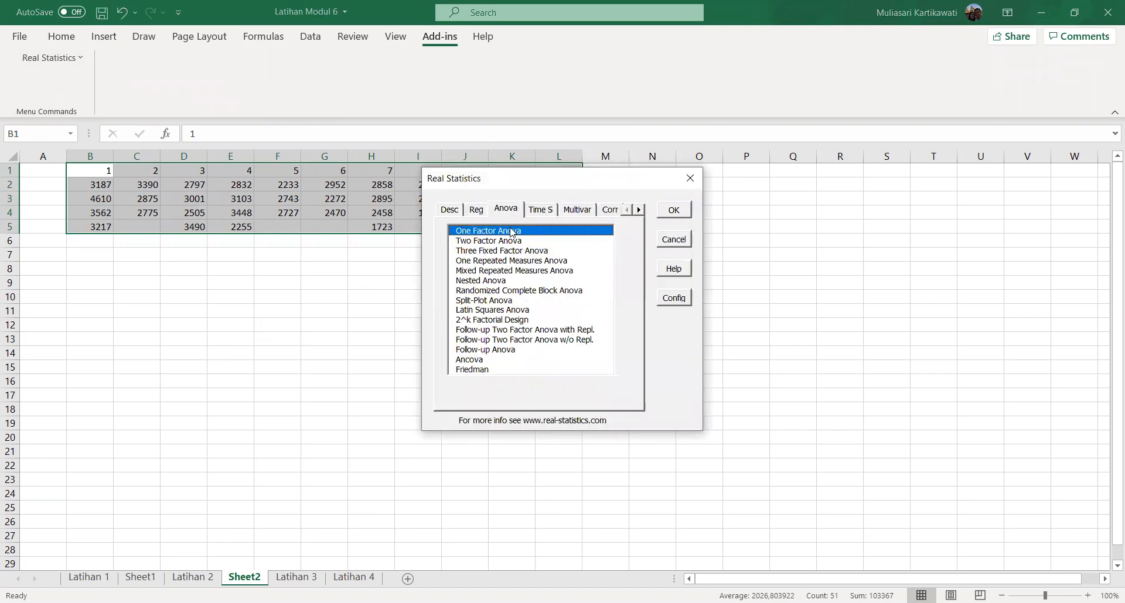
pyautogui.doubleClick(511, 231)
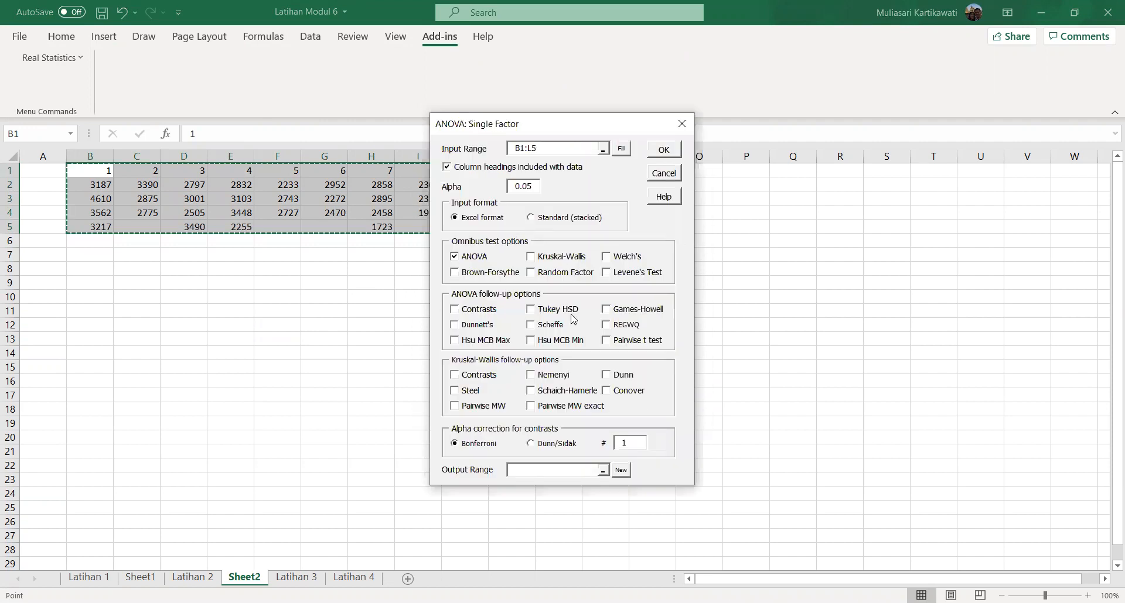
# Include Levene's Test, Tukey HSD and Games-Howell in the ANOVA and set the output range to Sheet2 cell B9
pyautogui.click(607, 273)
pyautogui.click(556, 309)
pyautogui.click(608, 310)
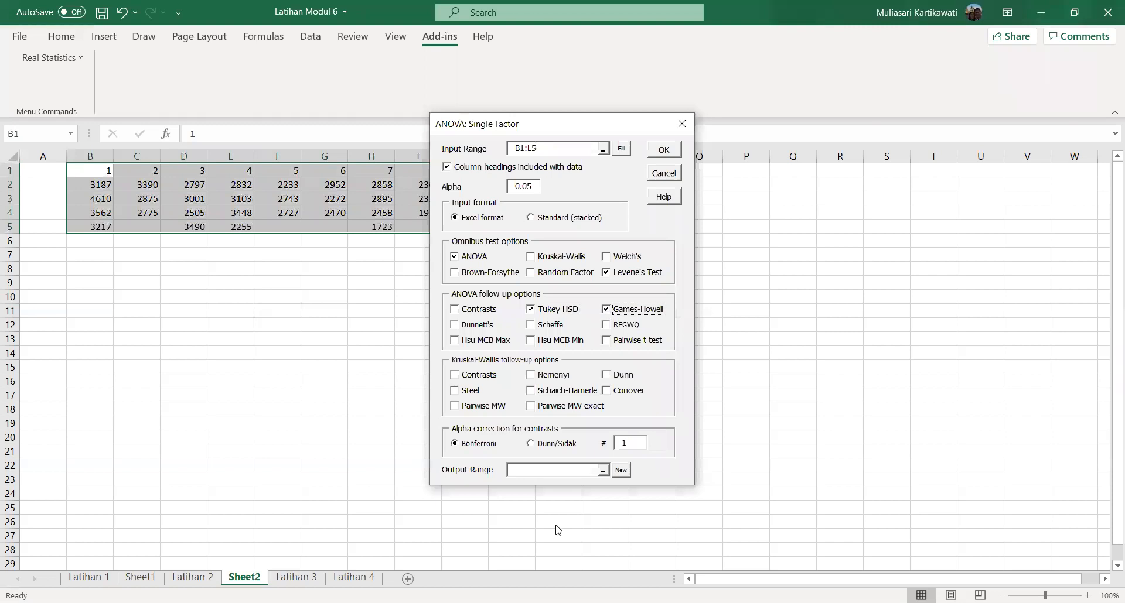
pyautogui.click(604, 473)
pyautogui.click(86, 281)
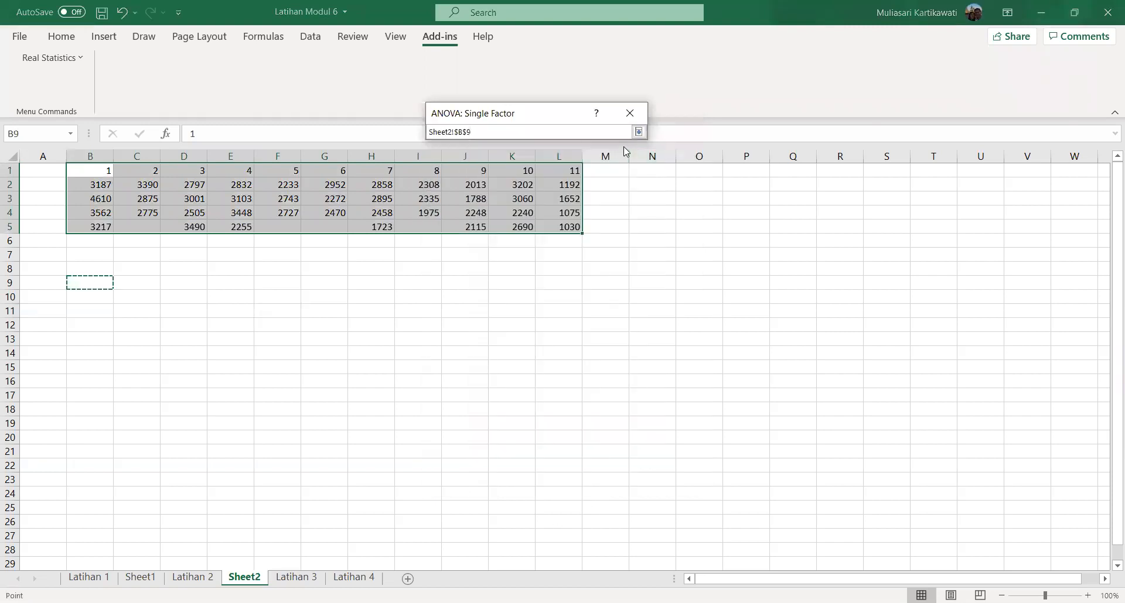
pyautogui.click(638, 133)
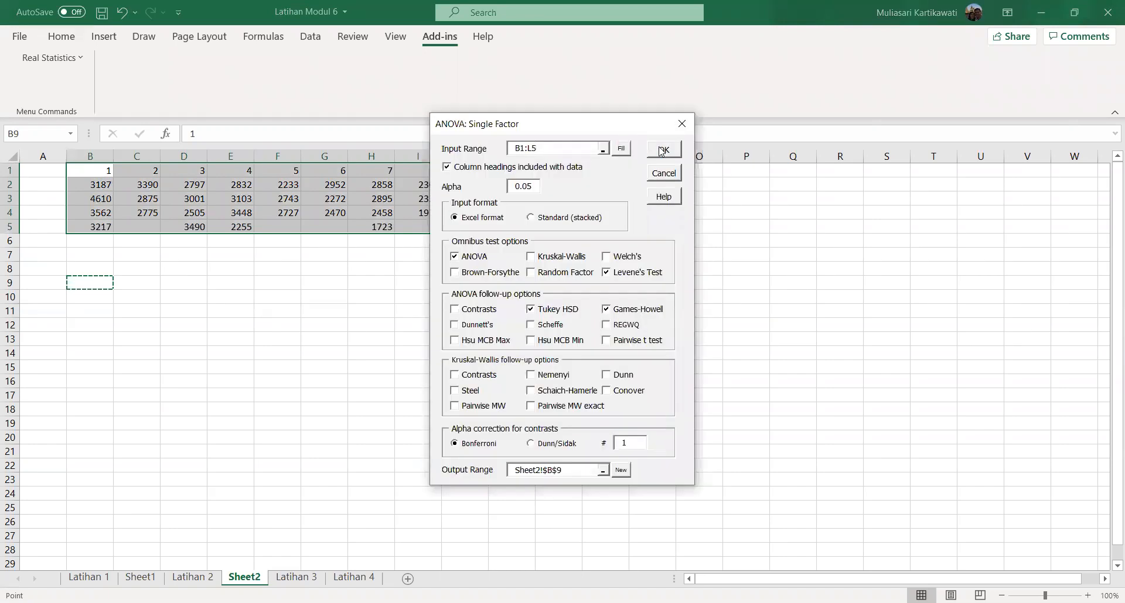
# Set alpha to 0,05 with a decimal comma and run the single-factor ANOVA
pyautogui.click(662, 149)
pyautogui.click(620, 354)
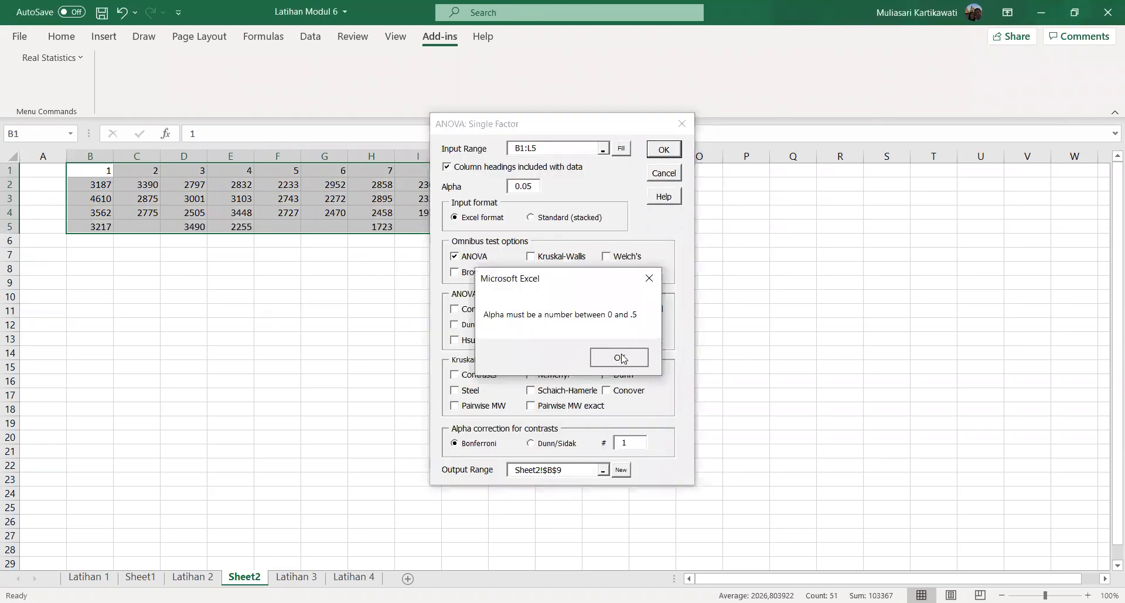
pyautogui.click(523, 187)
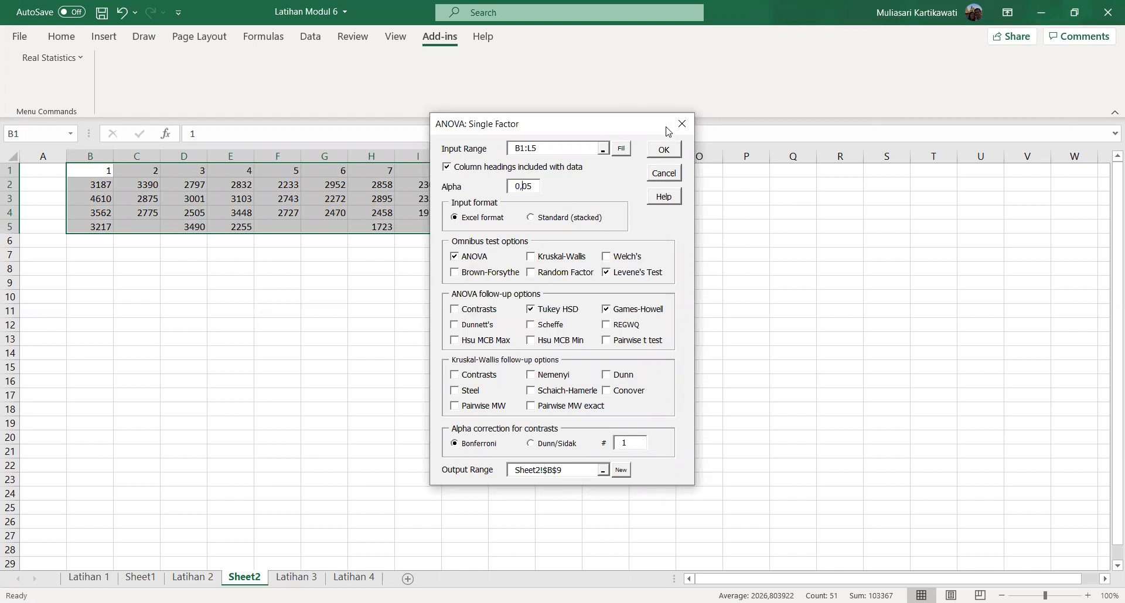
pyautogui.click(659, 152)
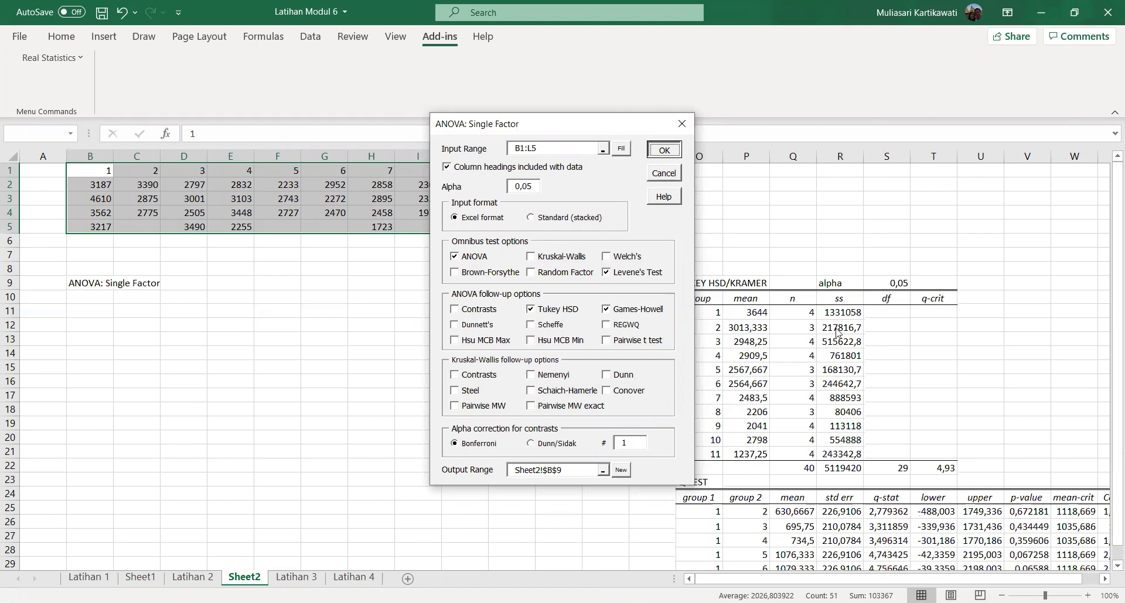
# Examine the P value and the F statistic in the ANOVA results table
pyautogui.click(793, 356)
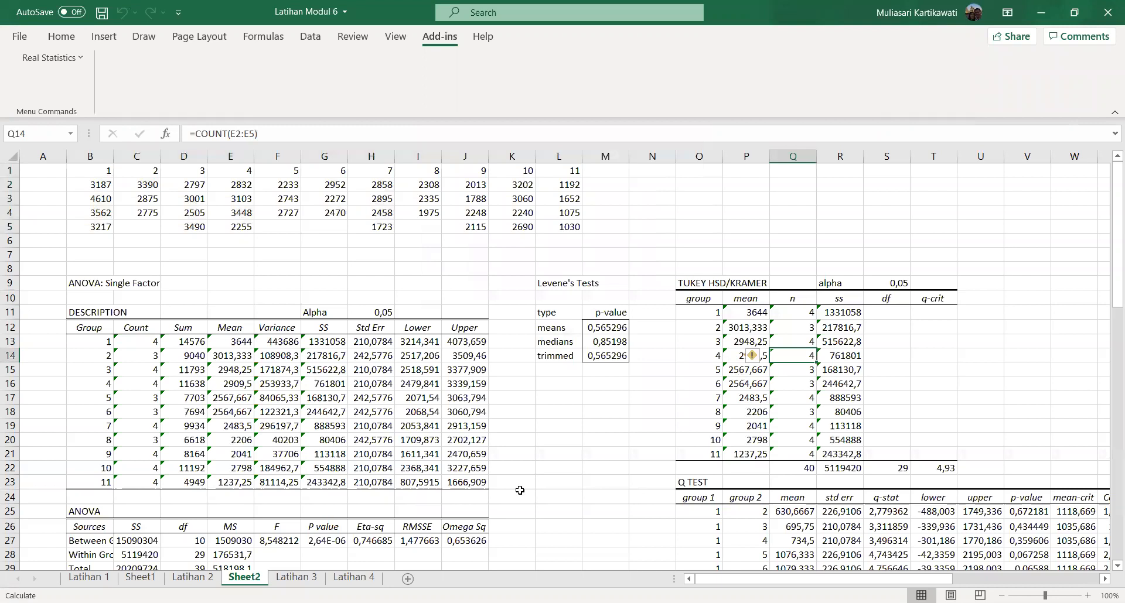
pyautogui.click(325, 546)
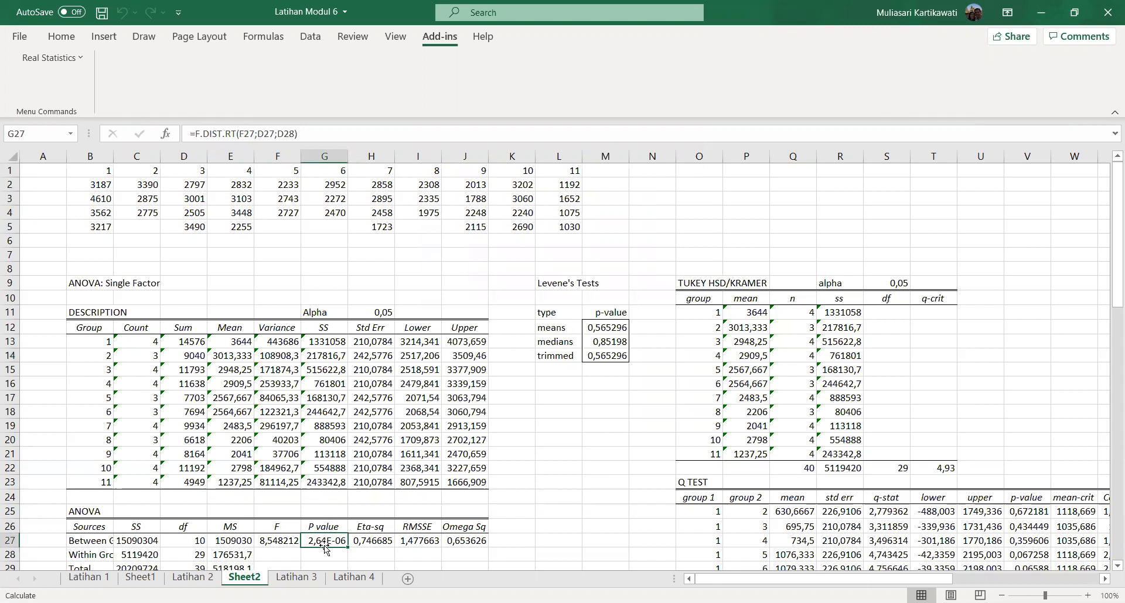
pyautogui.press('Down')
pyautogui.press('Down')
pyautogui.press('Down')
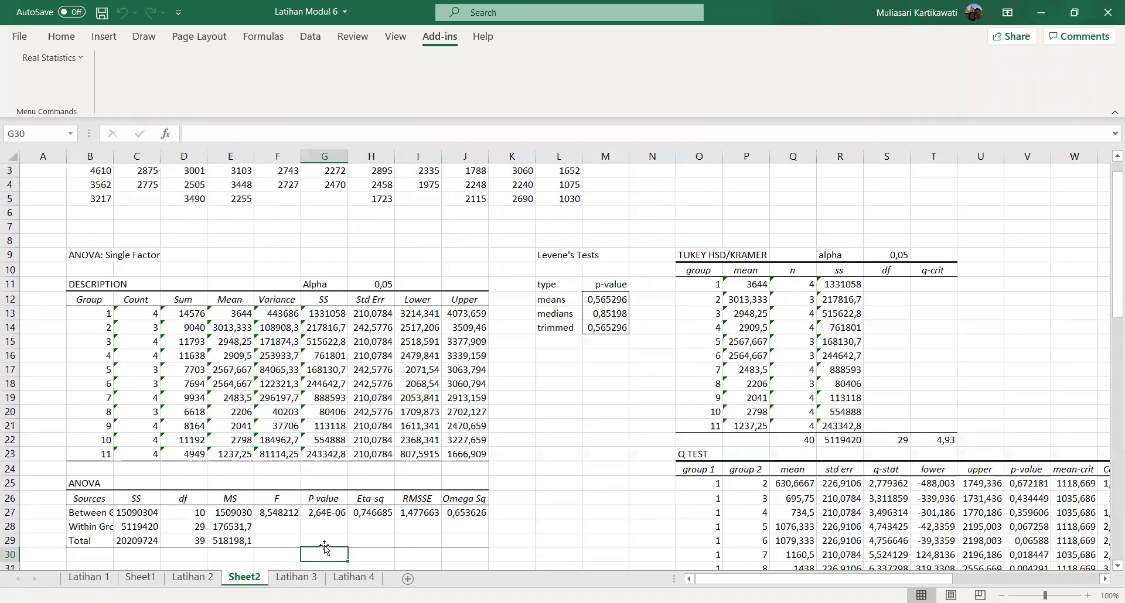
pyautogui.press('Up')
pyautogui.press('Up')
pyautogui.press('Up')
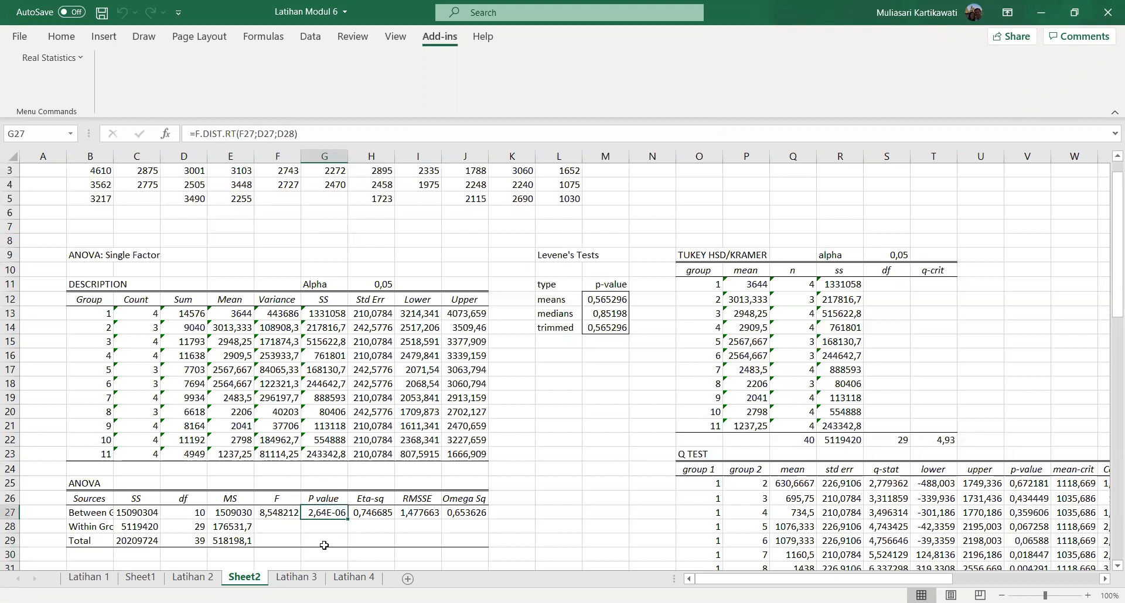
pyautogui.press('Left')
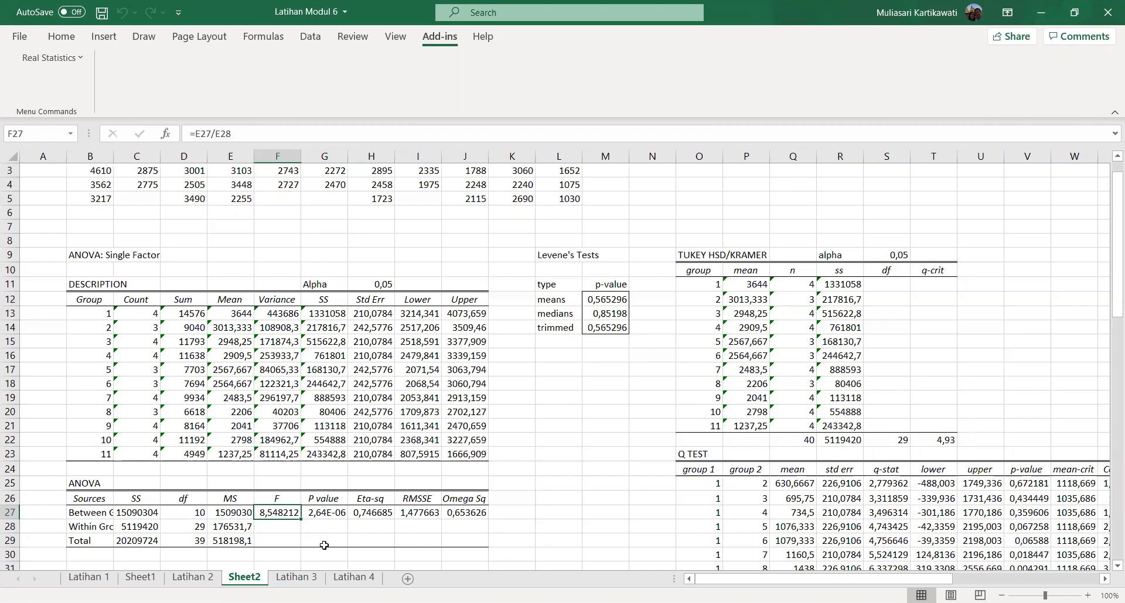
# Examine the pairwise comparisons in the Q TEST table, including the p-value and Cohen d columns
pyautogui.press('Right')
pyautogui.press('Right')
pyautogui.press('Right')
pyautogui.press('Right')
pyautogui.press('Right')
pyautogui.press('Right')
pyautogui.press('Right')
pyautogui.press('Right')
pyautogui.press('Right')
pyautogui.press('Right')
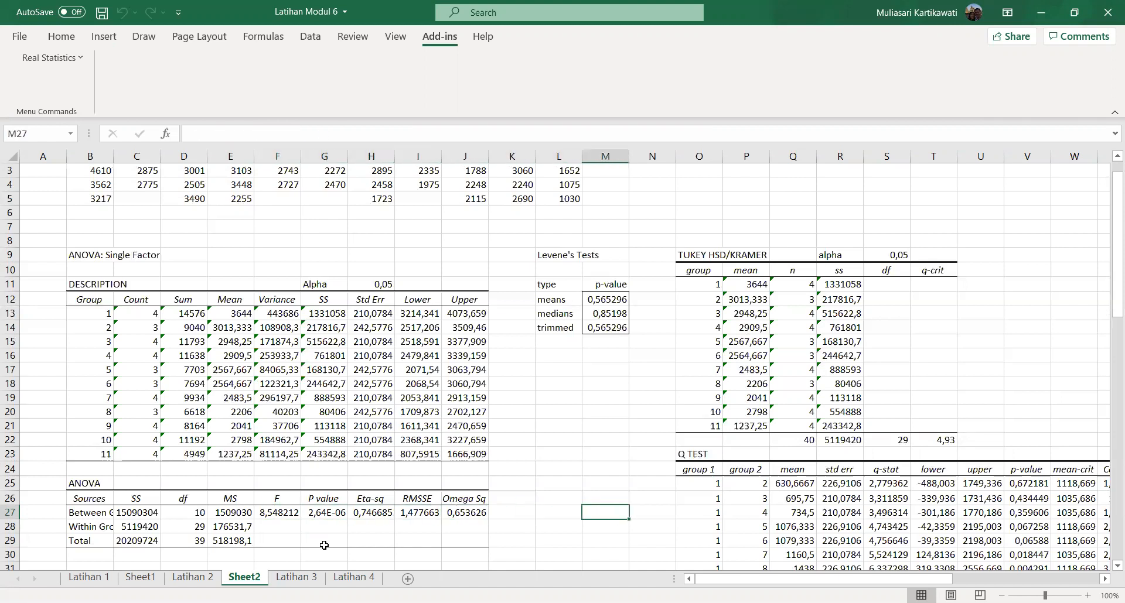
pyautogui.press('Right')
pyautogui.press('Right')
pyautogui.press('Right')
pyautogui.press('Right')
pyautogui.press('Right')
pyautogui.press('Right')
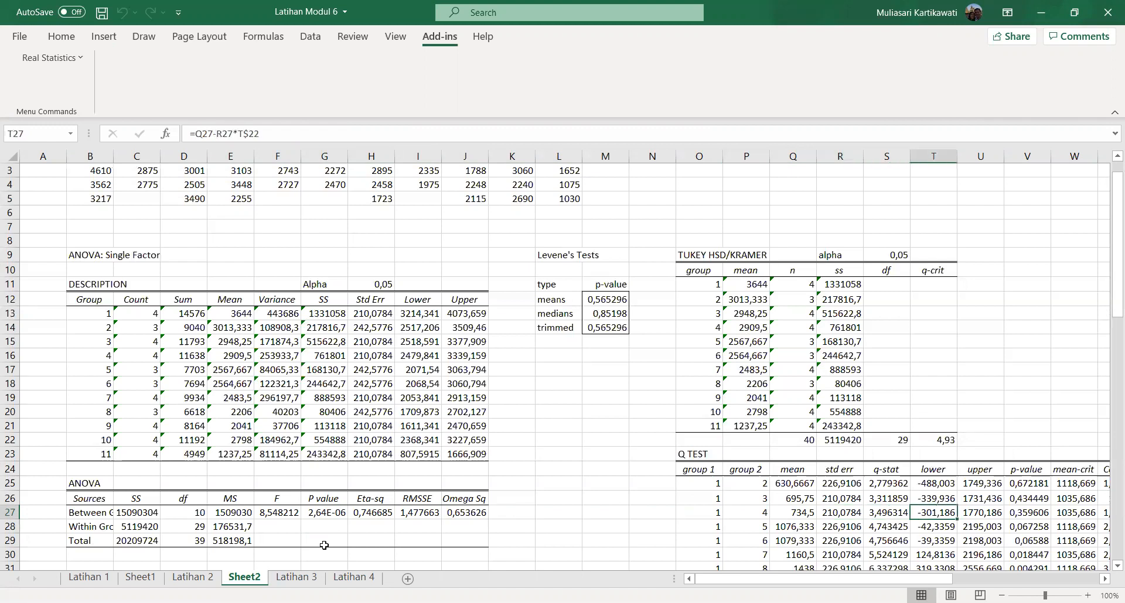
pyautogui.press('Right')
pyautogui.press('Right')
pyautogui.press('Down')
pyautogui.press('Down')
pyautogui.press('Down')
pyautogui.press('Down')
pyautogui.press('Down')
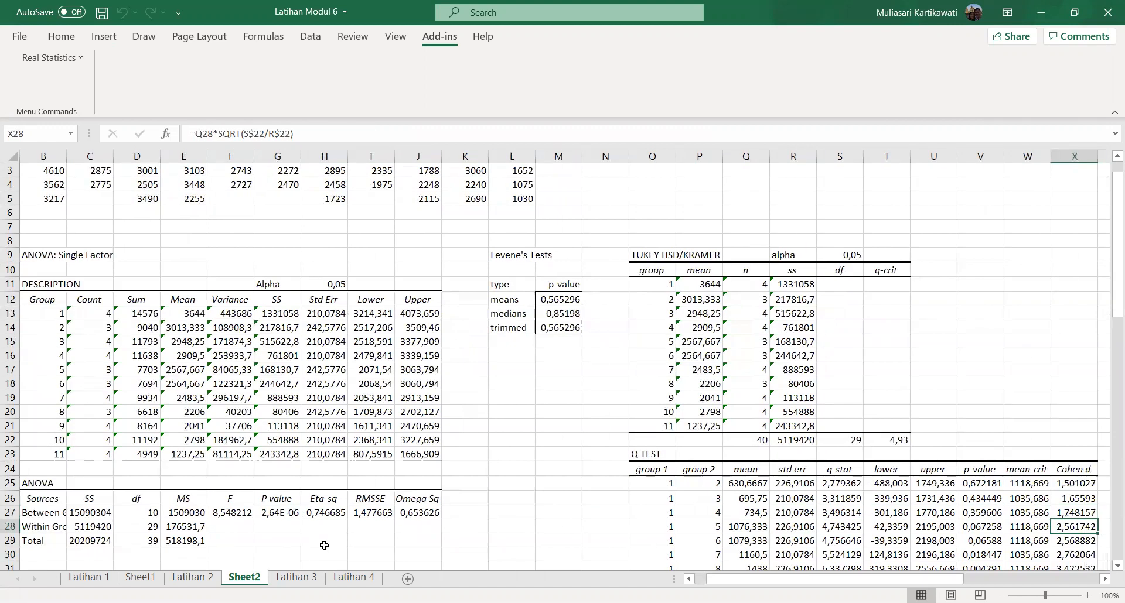
# Examine the group and mean columns of the Tukey HSD/Kramer table
pyautogui.press('Up')
pyautogui.press('Up')
pyautogui.press('Up')
pyautogui.press('Up')
pyautogui.press('Up')
pyautogui.press('Up')
pyautogui.press('Up')
pyautogui.press('Up')
pyautogui.press('Up')
pyautogui.press('Up')
pyautogui.press('Up')
pyautogui.press('Up')
pyautogui.press('Up')
pyautogui.press('Up')
pyautogui.press('Up')
pyautogui.press('Up')
pyautogui.press('Left')
pyautogui.press('Left')
pyautogui.press('Left')
pyautogui.press('Left')
pyautogui.press('Left')
pyautogui.press('Left')
pyautogui.press('Left')
pyautogui.press('Left')
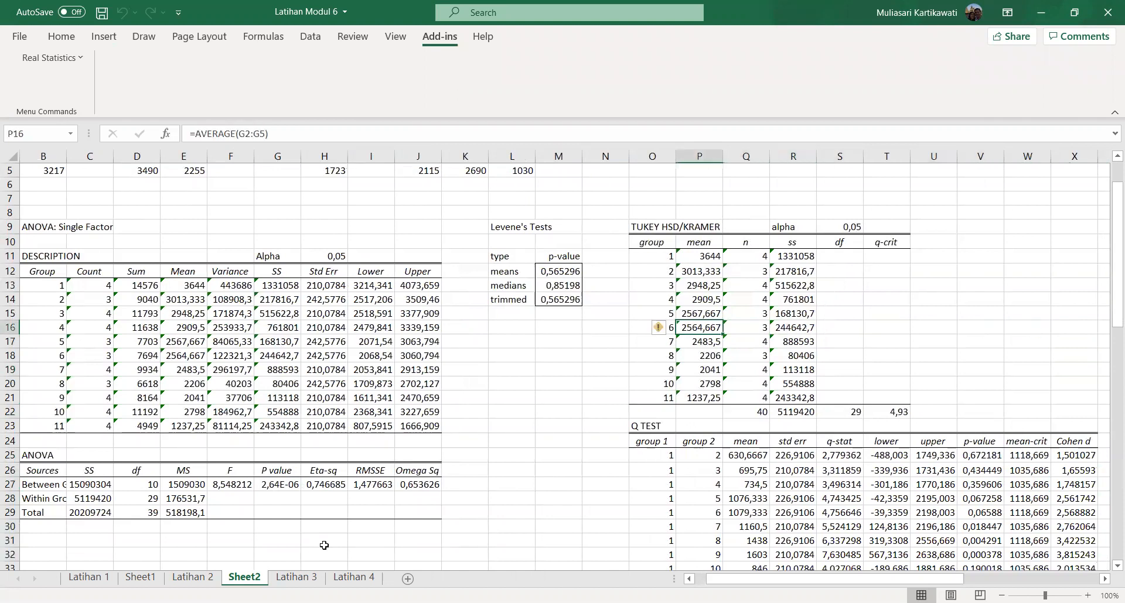
pyautogui.press('Left')
pyautogui.press('Up')
pyautogui.press('Up')
pyautogui.press('Up')
pyautogui.press('Up')
pyautogui.press('Up')
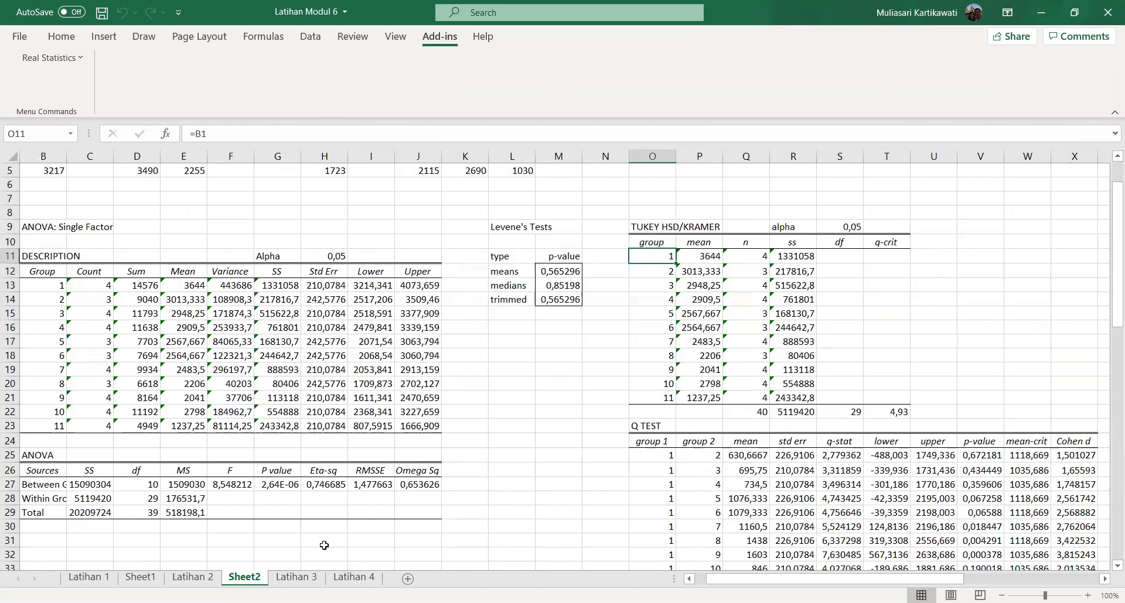
# Look along row 11 across the ANOVA description, Levene's Tests and Tukey HSD/Kramer tables
pyautogui.press('Right')
pyautogui.press('Left')
pyautogui.press('Left')
pyautogui.press('Left')
pyautogui.press('Left')
pyautogui.press('Left')
pyautogui.press('Left')
pyautogui.press('Left')
pyautogui.press('Left')
pyautogui.press('Left')
pyautogui.press('Left')
pyautogui.press('Left')
pyautogui.press('Left')
pyautogui.press('Left')
pyautogui.press('Left')
pyautogui.press('Left')
pyautogui.press('Right')
pyautogui.press('Right')
pyautogui.press('Right')
pyautogui.press('Right')
pyautogui.press('Right')
pyautogui.press('Right')
pyautogui.press('Right')
pyautogui.press('Right')
pyautogui.press('Right')
pyautogui.press('Right')
pyautogui.press('Right')
pyautogui.press('Right')
pyautogui.press('Right')
pyautogui.press('Right')
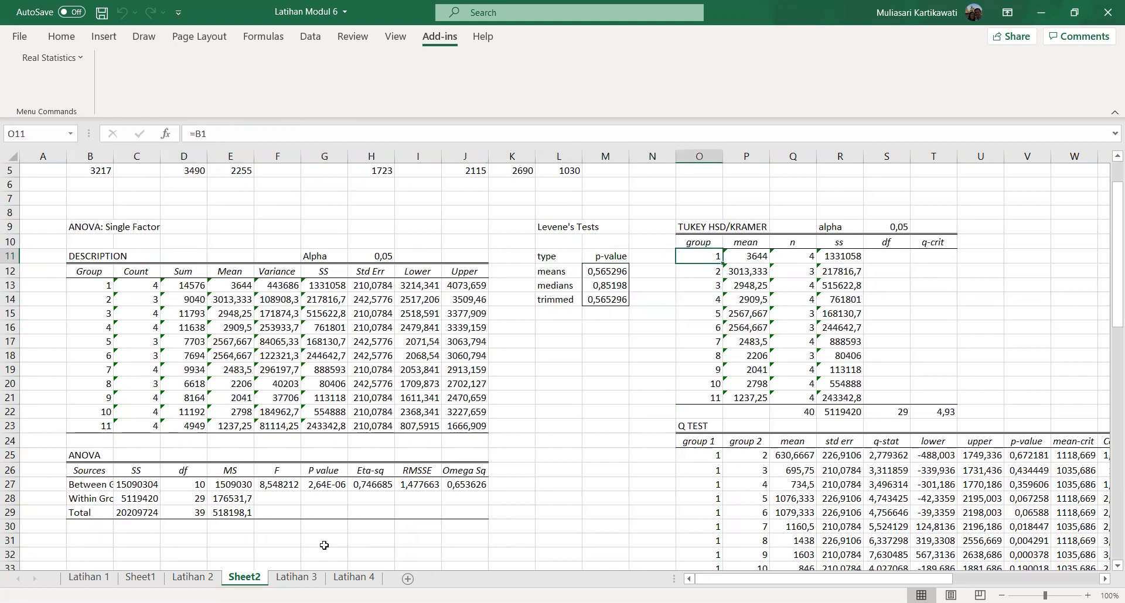
pyautogui.press('Right')
pyautogui.press('Down')
pyautogui.press('Up')
pyautogui.press('Left')
pyautogui.hotkey('shift', 'Right')
pyautogui.hotkey('shift', 'Down')
pyautogui.hotkey('shift', 'Down')
pyautogui.hotkey('shift', 'Down')
pyautogui.hotkey('shift', 'Down')
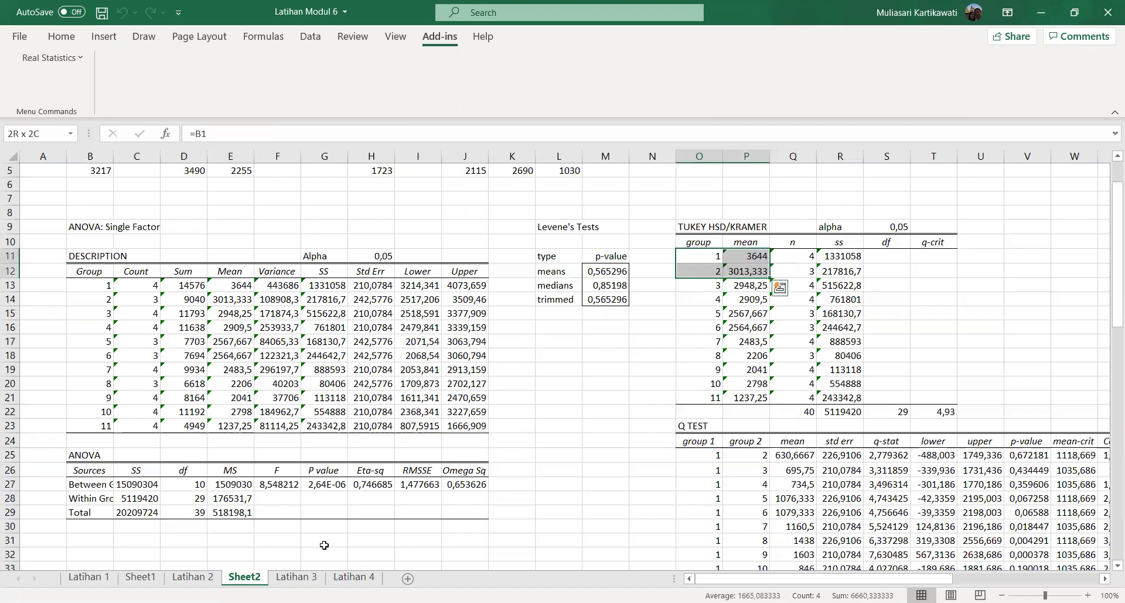
pyautogui.hotkey('shift', 'Down')
pyautogui.hotkey('shift', 'Down')
pyautogui.hotkey('shift', 'Down')
pyautogui.hotkey('shift', 'Down')
pyautogui.hotkey('shift', 'Down')
pyautogui.hotkey('shift', 'Down')
pyautogui.hotkey('shift', 'Down')
pyautogui.hotkey('shift', 'Down')
pyautogui.hotkey('shift', 'Up')
pyautogui.hotkey('shift', 'Up')
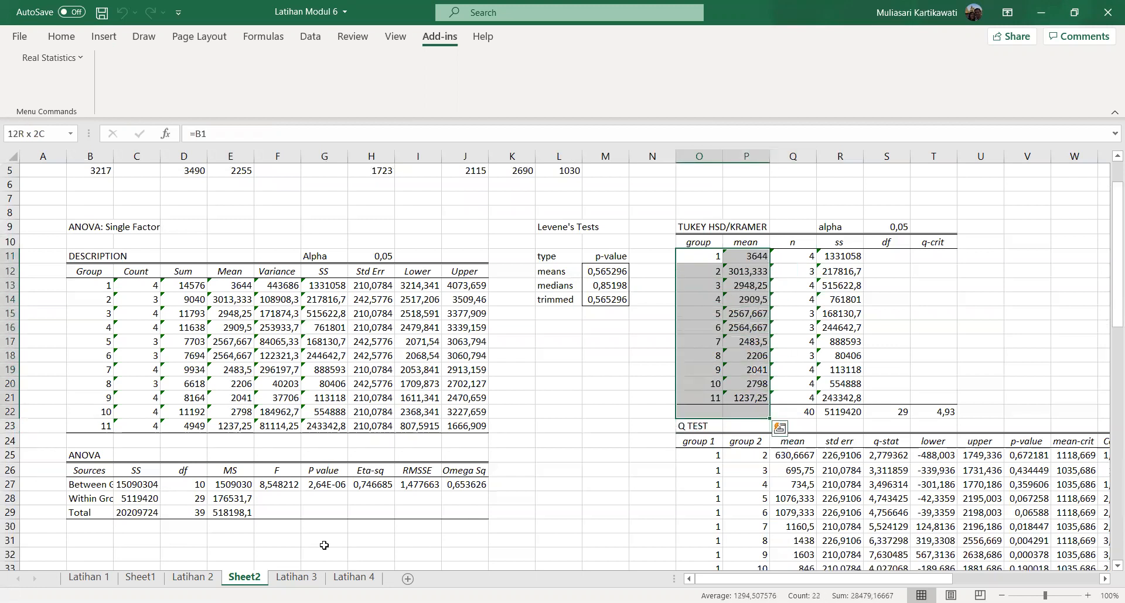
pyautogui.click(324, 546)
pyautogui.hotkey('ctrl', 'c')
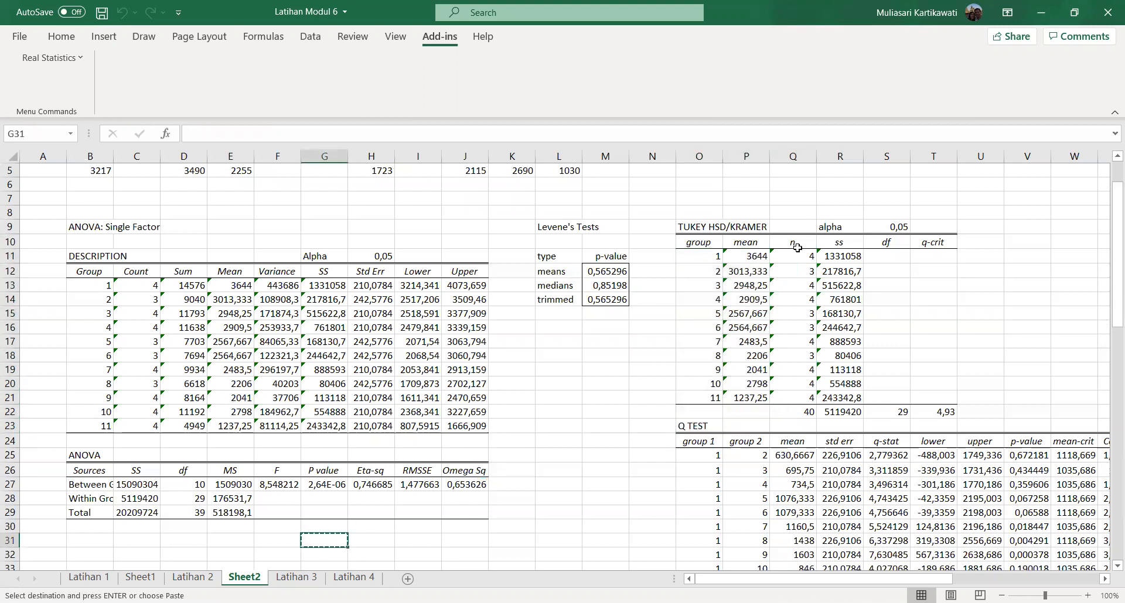
# Copy the Tukey group numbers and means from O11:P21 and paste them as values starting at V11
pyautogui.moveTo(709, 257); pyautogui.dragTo(747, 398)
pyautogui.hotkey('ctrl', 'c')
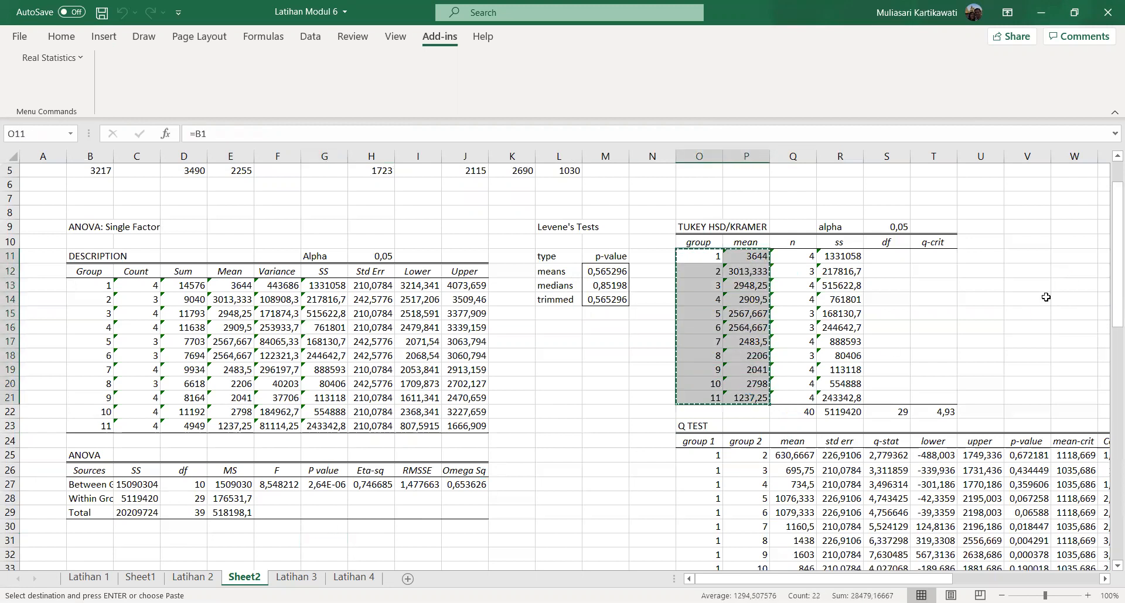
pyautogui.click(1035, 257)
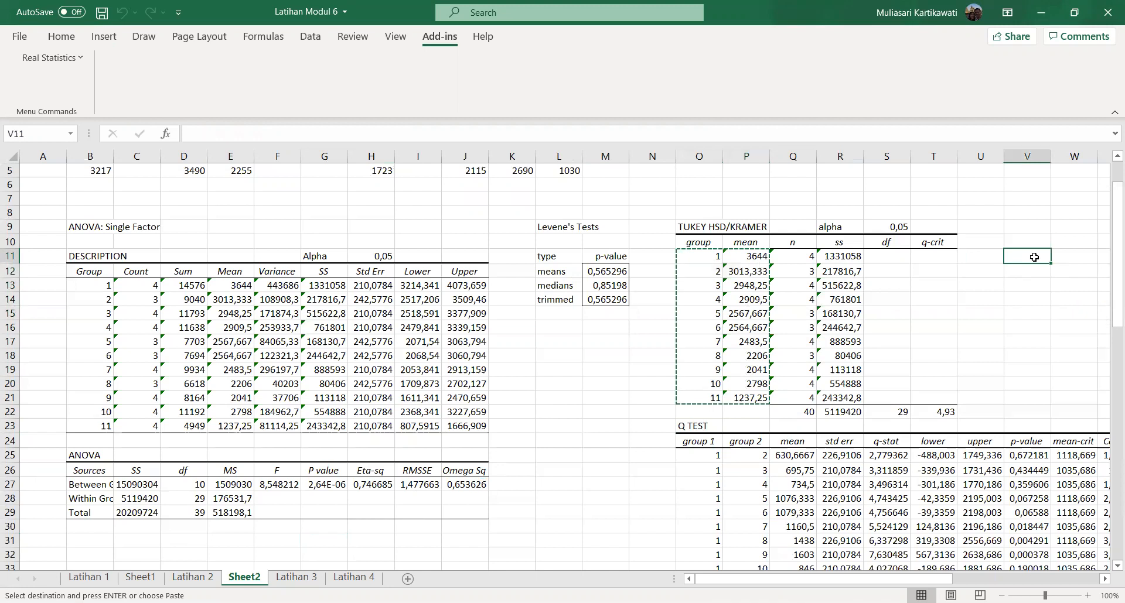
pyautogui.rightClick(1034, 257)
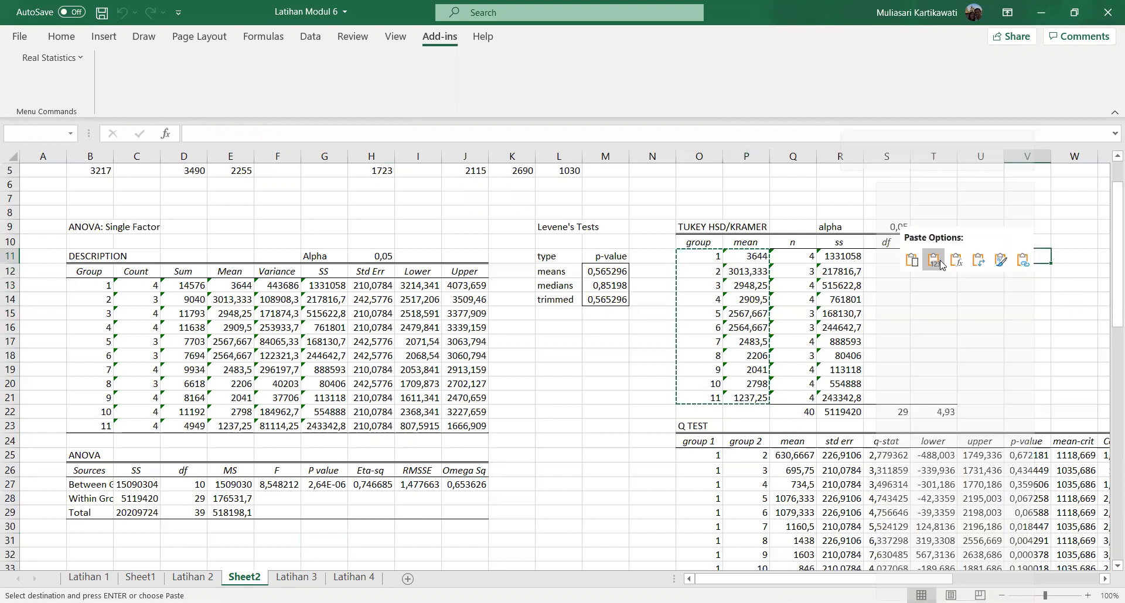
pyautogui.click(916, 183)
pyautogui.click(1082, 272)
pyautogui.press('Up')
pyautogui.press('Left')
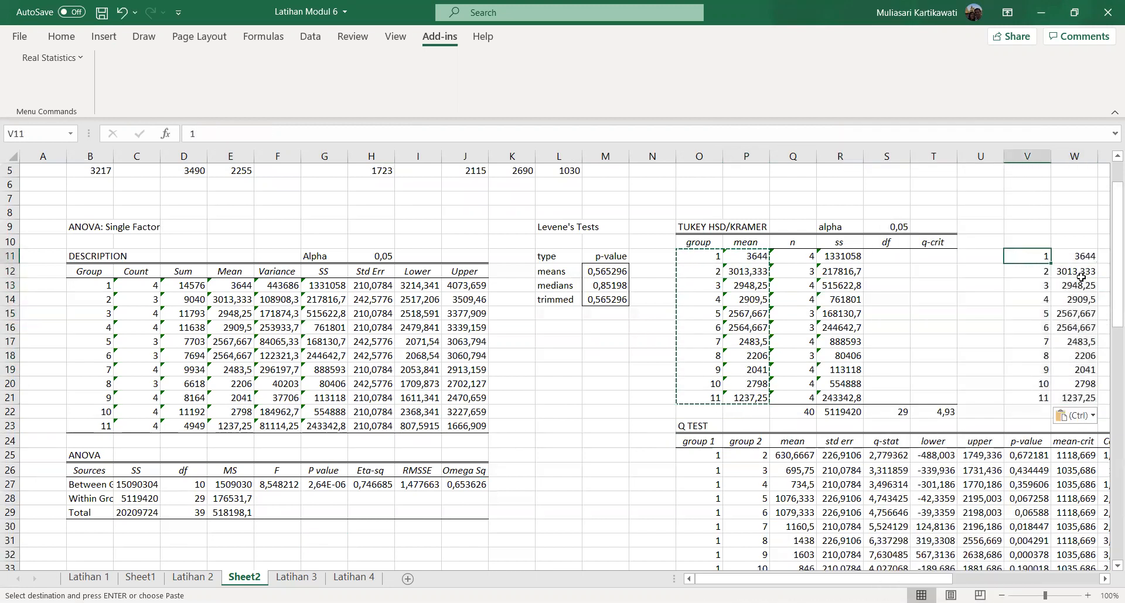
# Sort the pasted group numbers and means in V11:W21 by column W from smallest to largest
pyautogui.hotkey('shift', 'Right')
pyautogui.hotkey('shift', 'Down')
pyautogui.hotkey('shift', 'Down')
pyautogui.hotkey('shift', 'Down')
pyautogui.hotkey('shift', 'Down')
pyautogui.hotkey('shift', 'Down')
pyautogui.hotkey('shift', 'Down')
pyautogui.hotkey('shift', 'Down')
pyautogui.hotkey('shift', 'Down')
pyautogui.hotkey('shift', 'Down')
pyautogui.hotkey('shift', 'Down')
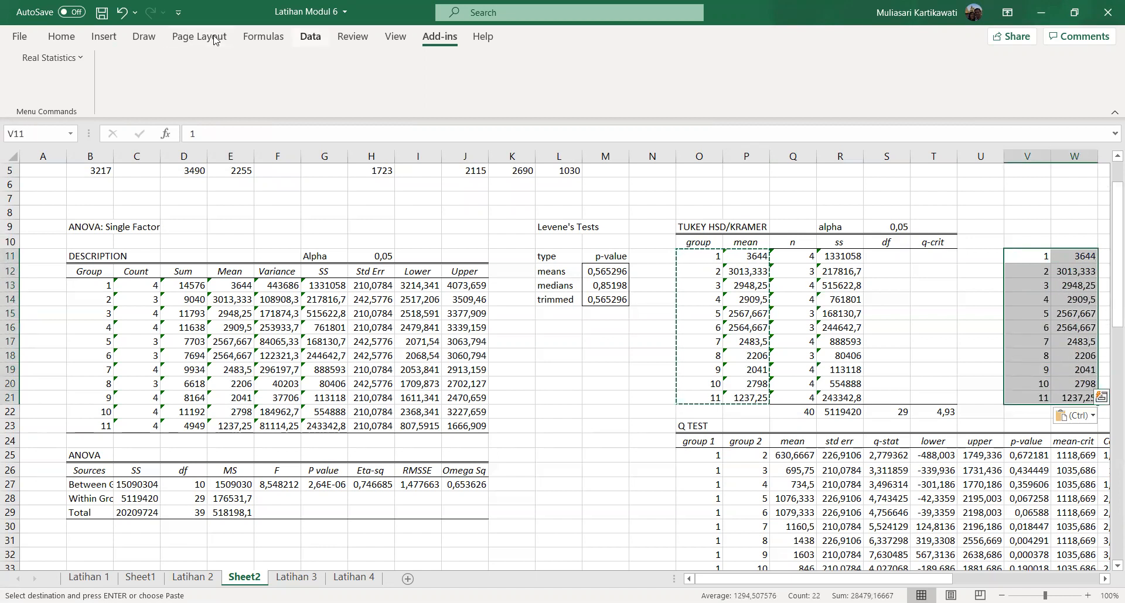
pyautogui.click(310, 37)
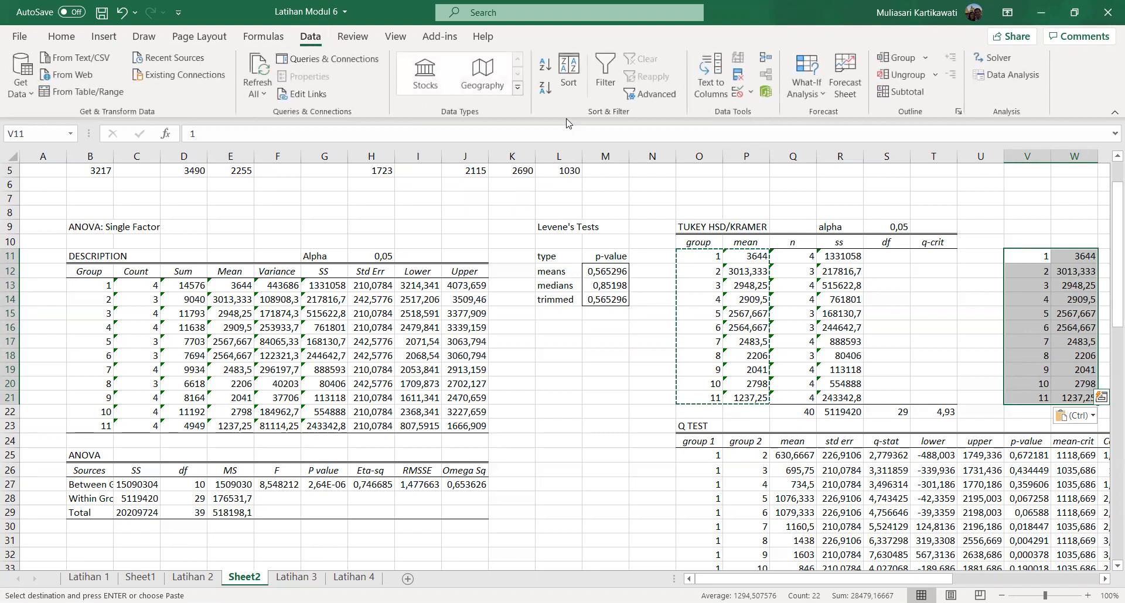
pyautogui.click(569, 81)
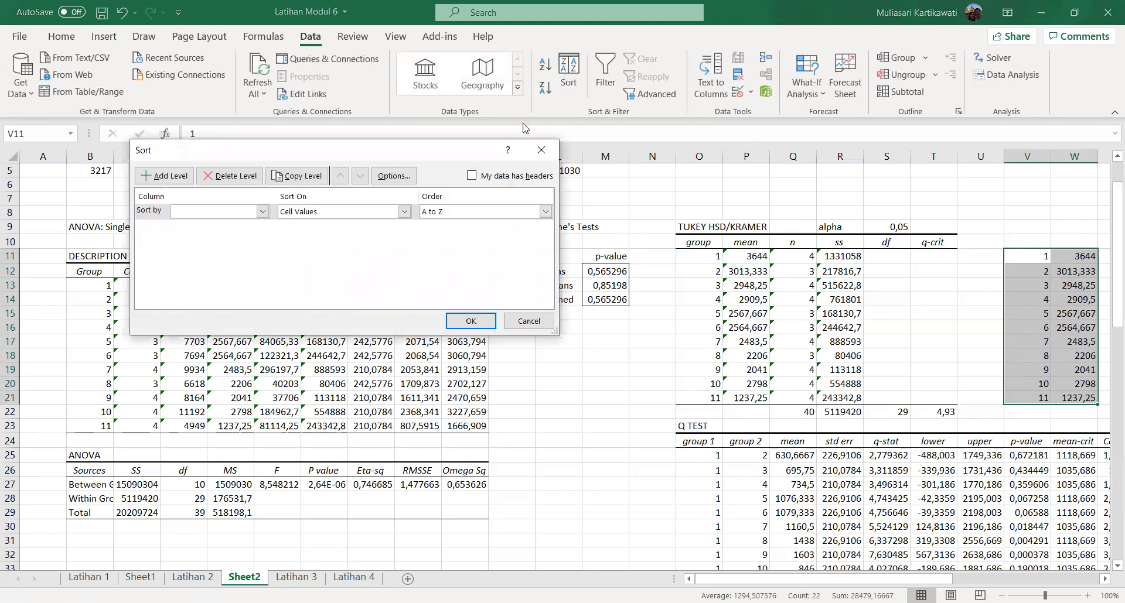
pyautogui.click(484, 326)
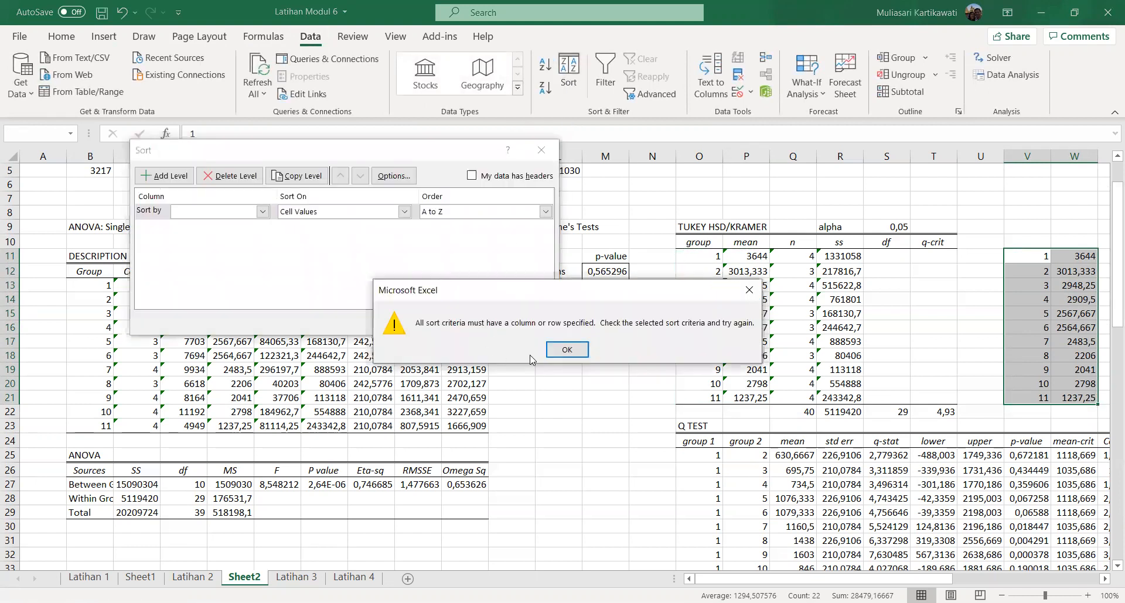
pyautogui.click(549, 354)
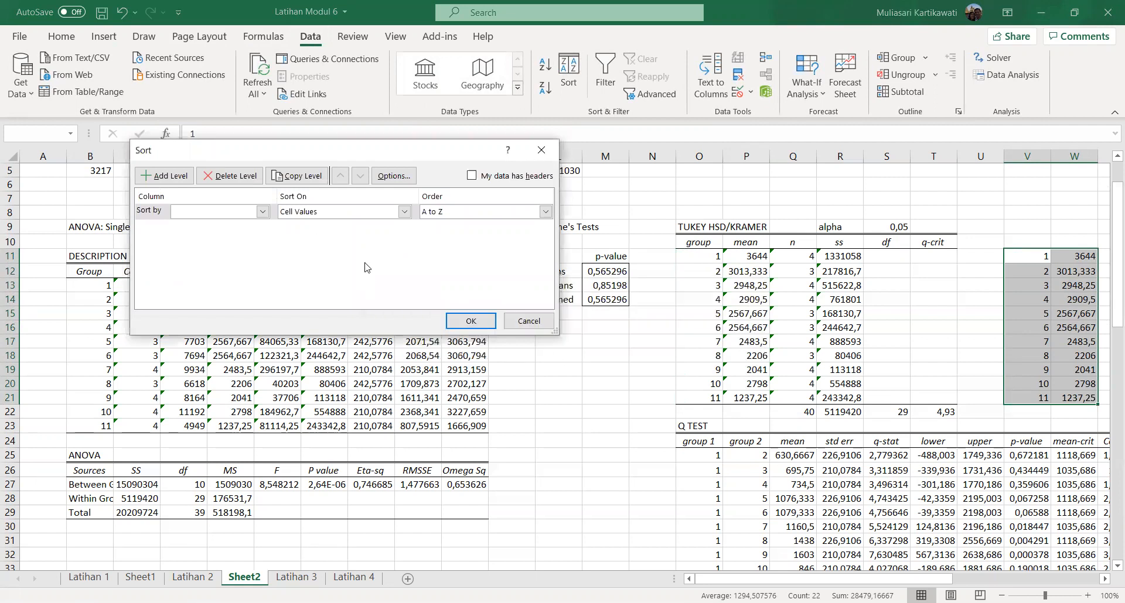
pyautogui.click(470, 321)
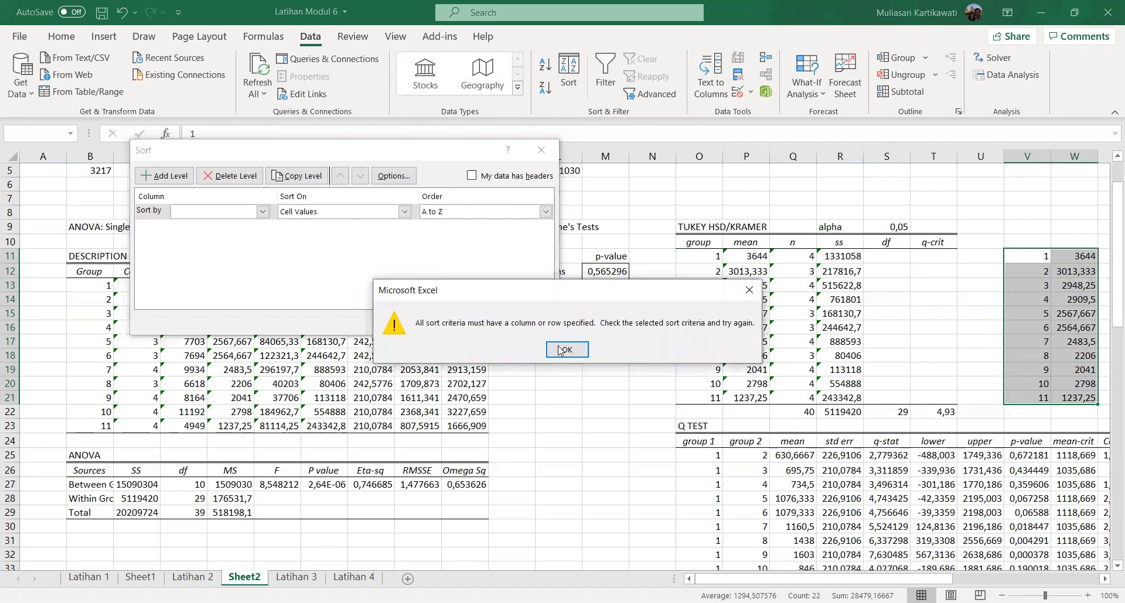
pyautogui.click(562, 350)
pyautogui.click(263, 212)
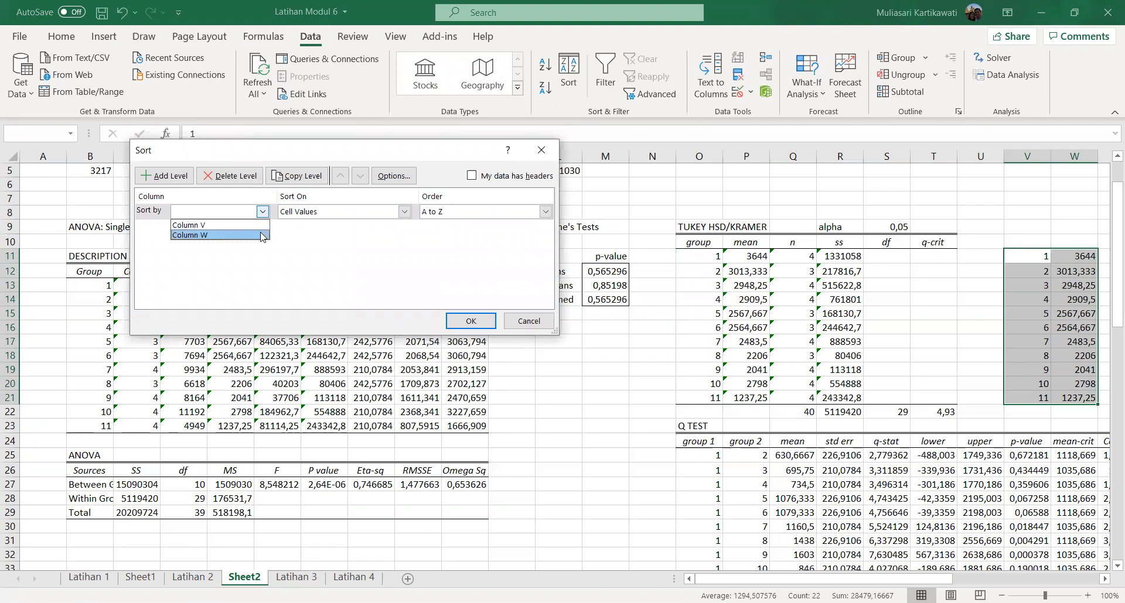
pyautogui.click(261, 235)
pyautogui.click(458, 324)
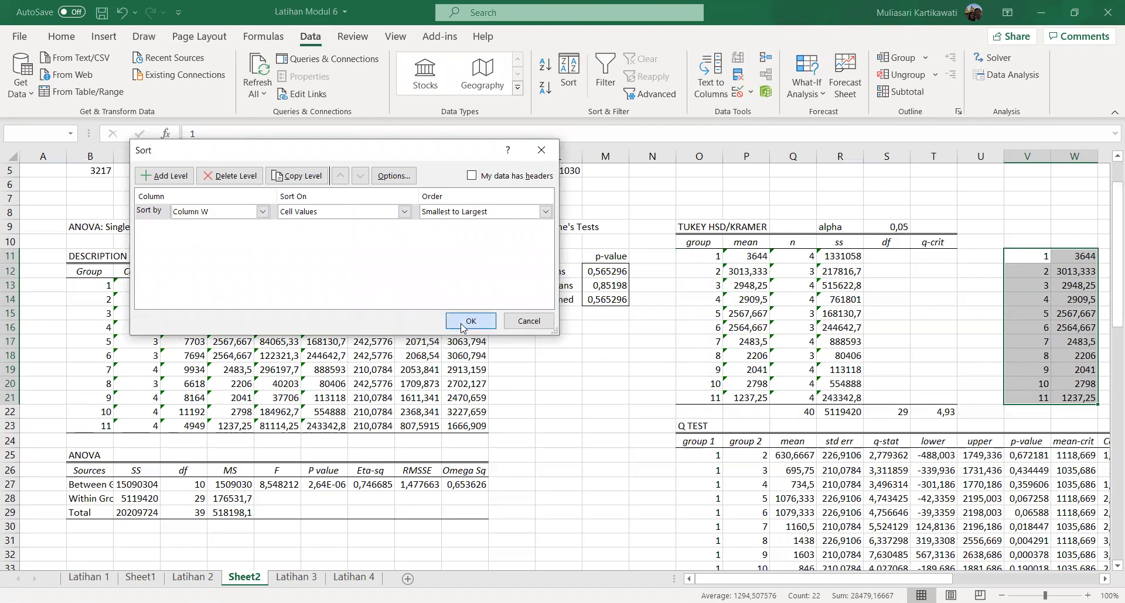
# Mark group 1 in the sorted means list with the letter "a" in X21
pyautogui.click(990, 346)
pyautogui.press('Right')
pyautogui.press('Right')
pyautogui.press('Right')
pyautogui.press('Right')
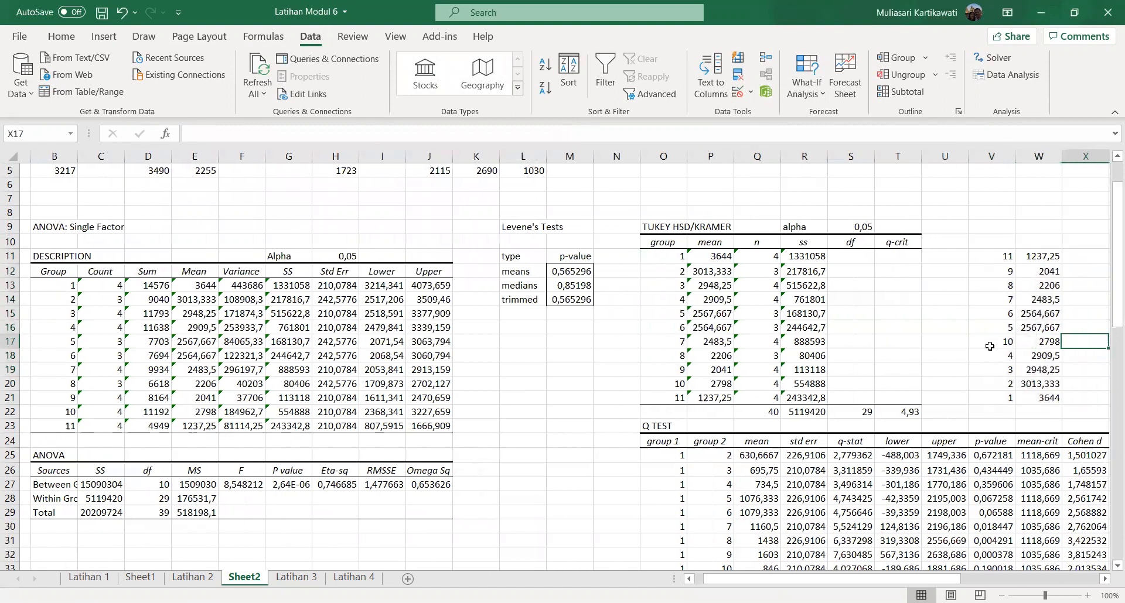
pyautogui.press('Left')
pyautogui.press('Down')
pyautogui.press('Down')
pyautogui.press('Down')
pyautogui.press('Down')
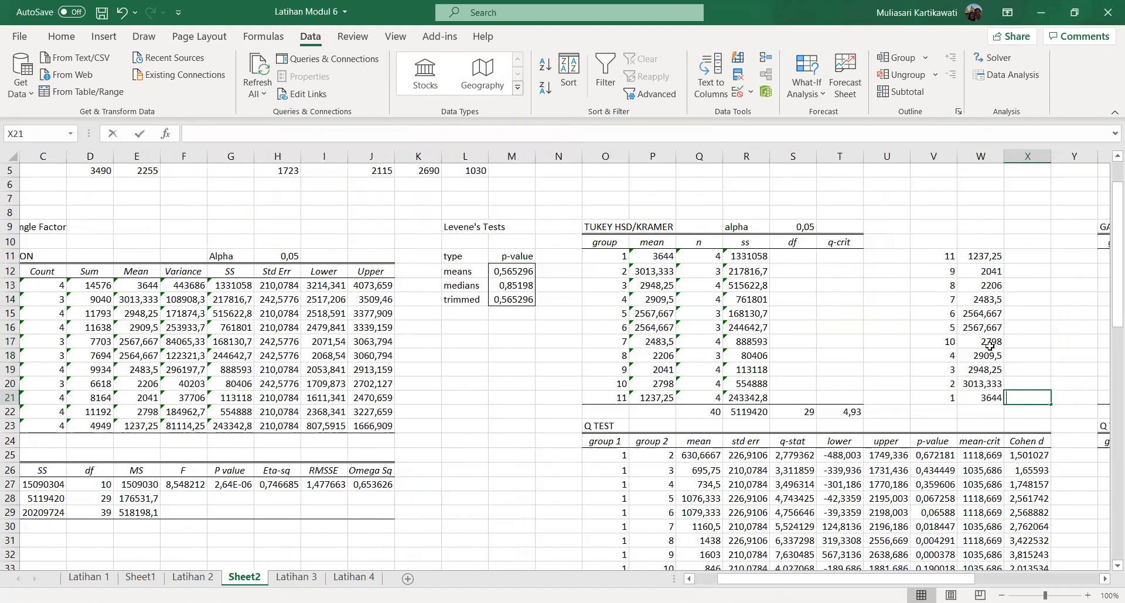
pyautogui.write('A')
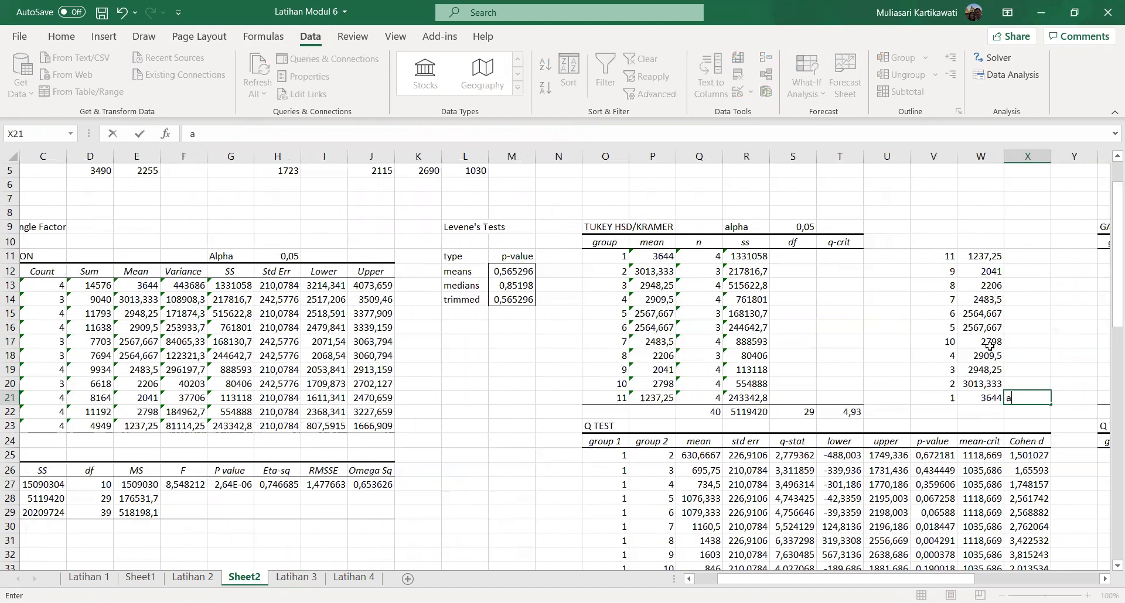
pyautogui.press('Down')
# Check the Q TEST p-value for the comparison of group 1 with group 2
pyautogui.press('Down')
pyautogui.press('Down')
pyautogui.press('Down')
pyautogui.press('Down')
pyautogui.press('Down')
pyautogui.press('Down')
pyautogui.press('Down')
pyautogui.press('Down')
pyautogui.press('Down')
pyautogui.press('Down')
pyautogui.press('Down')
pyautogui.press('Down')
pyautogui.press('Down')
pyautogui.press('Left')
pyautogui.press('Left')
pyautogui.press('Up')
pyautogui.press('Up')
pyautogui.press('Up')
pyautogui.press('Up')
pyautogui.press('Up')
pyautogui.press('Up')
pyautogui.press('Up')
pyautogui.press('Up')
pyautogui.press('Up')
pyautogui.press('Up')
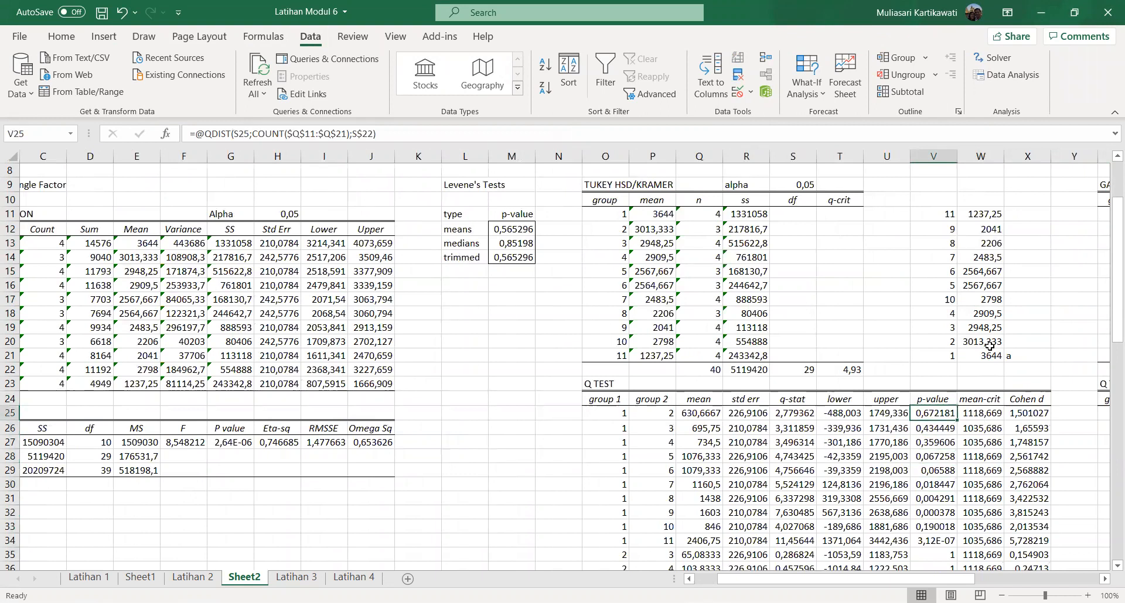
pyautogui.press('Up')
pyautogui.press('Up')
pyautogui.press('Up')
pyautogui.press('Up')
pyautogui.press('Down')
pyautogui.press('Down')
pyautogui.press('Down')
pyautogui.press('Down')
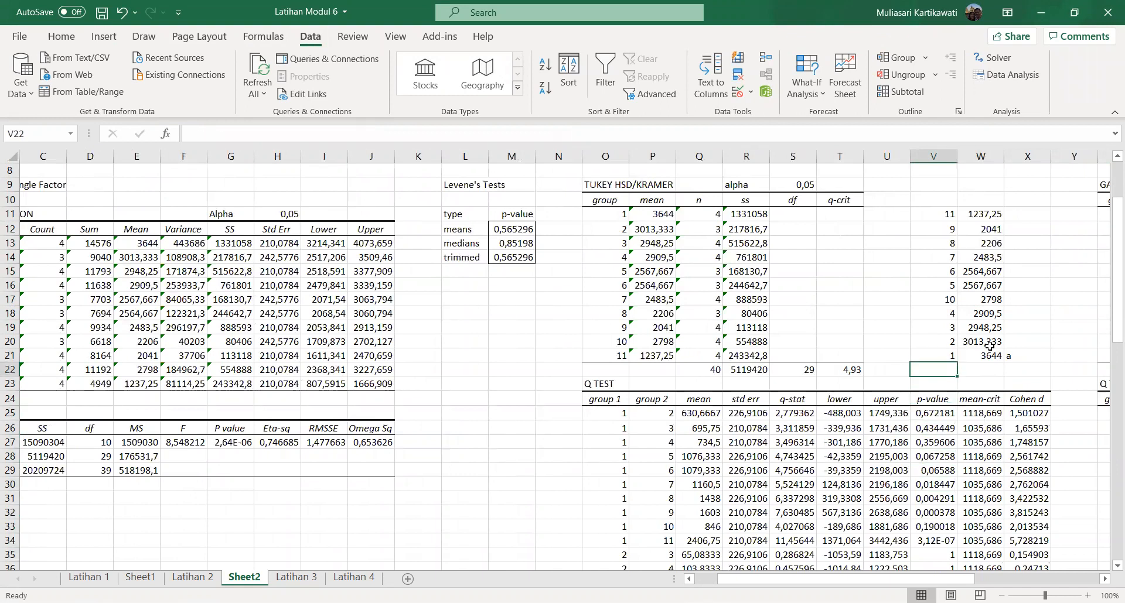
# Mark group 2 in the sorted means list with the letter "a" in X20
pyautogui.press('Up')
pyautogui.press('Up')
pyautogui.press('Up')
pyautogui.press('Up')
pyautogui.press('Up')
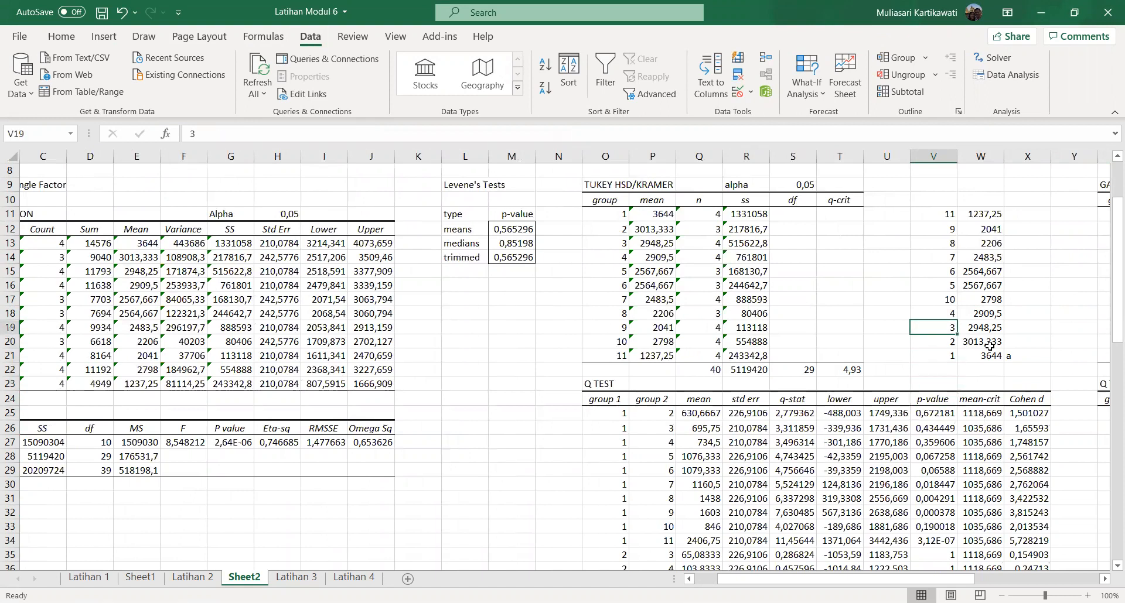
pyautogui.press('Right')
pyautogui.press('Right')
pyautogui.write('a')
pyautogui.press('Return')
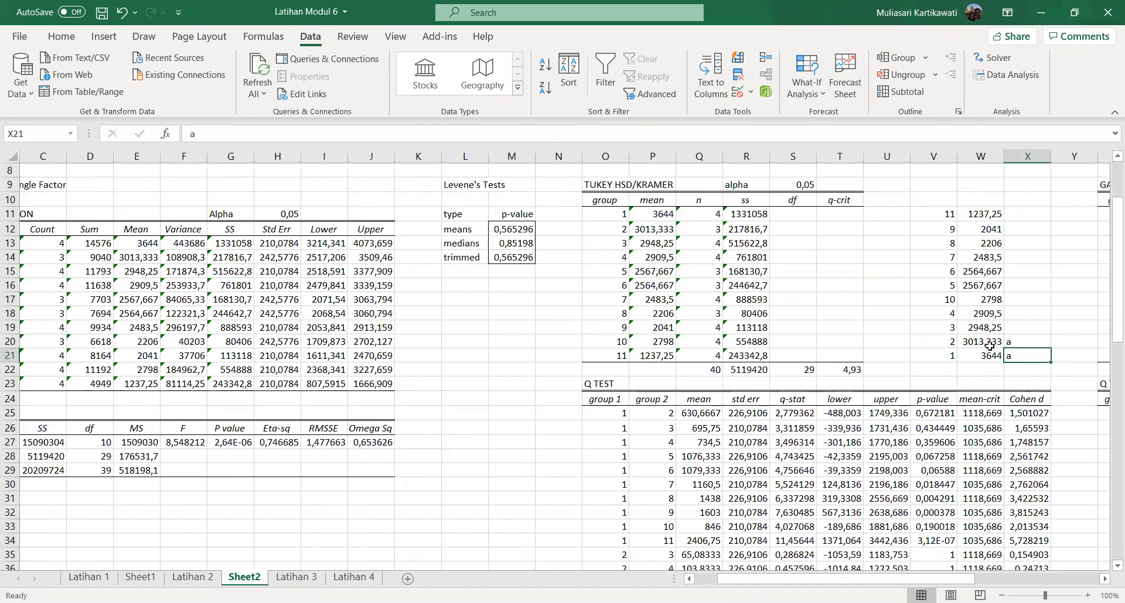
# Mark groups 3 and 4 in the sorted means list with the letter "a" in X19 and X18
pyautogui.press('Up')
pyautogui.press('Up')
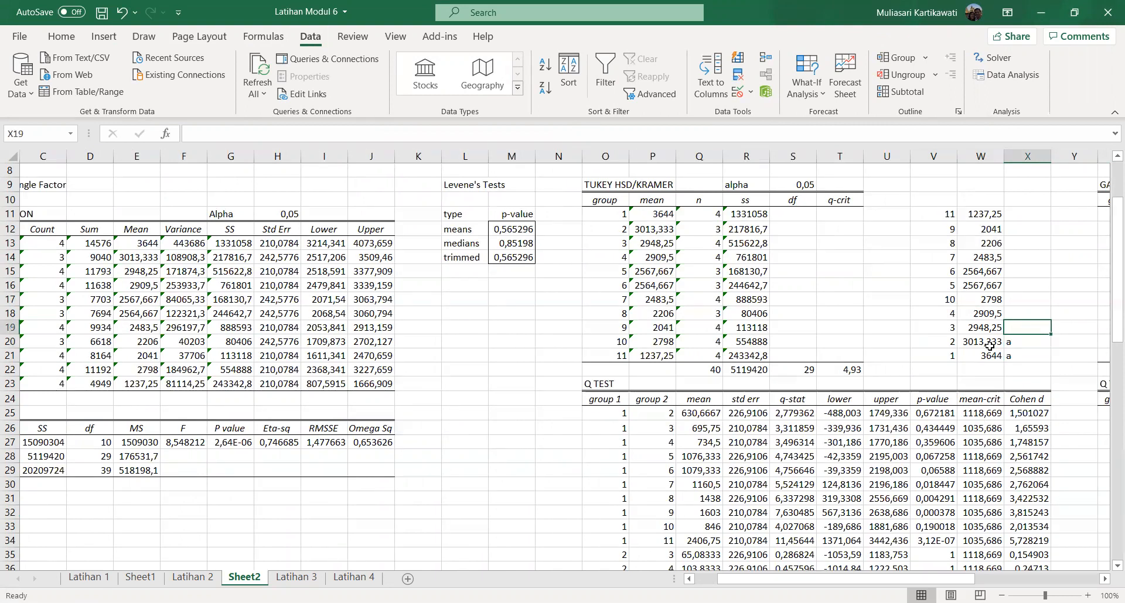
pyautogui.write('a')
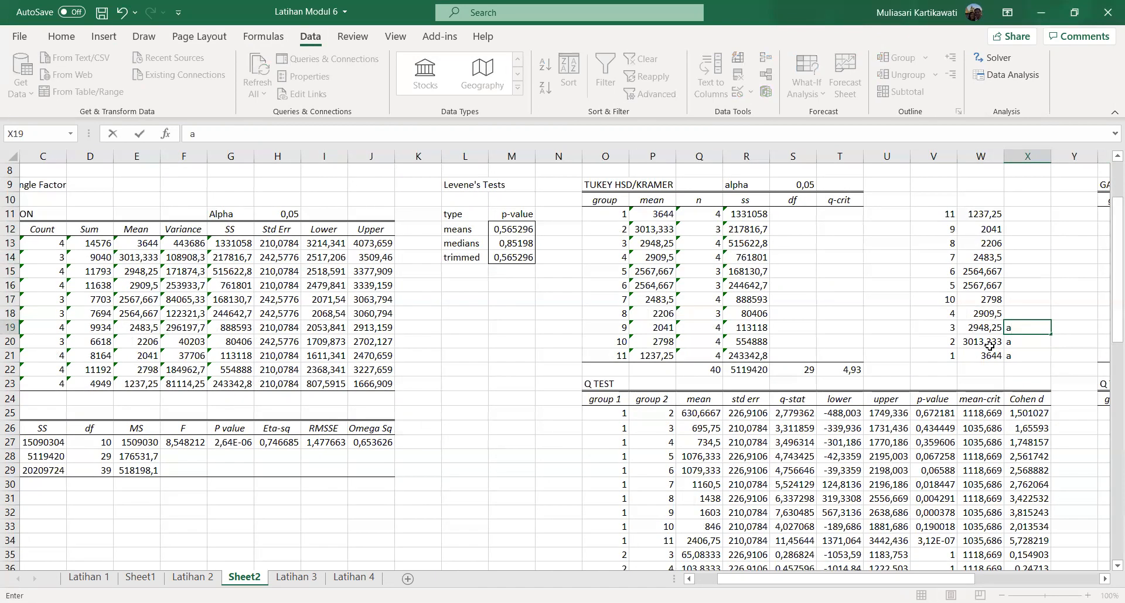
pyautogui.press('Return')
pyautogui.press('Return')
pyautogui.press('Up')
pyautogui.press('Up')
pyautogui.press('Up')
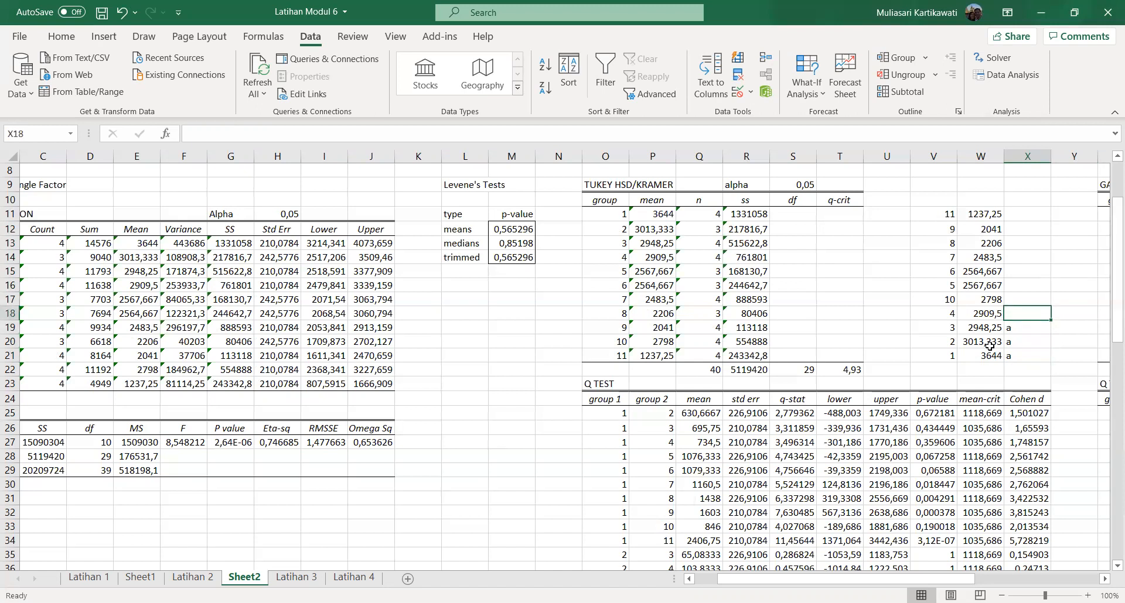
pyautogui.write('a')
pyautogui.press('Return')
# Check the Q TEST p-value for the comparison of group 1 with group 10
pyautogui.press('Return')
pyautogui.press('Return')
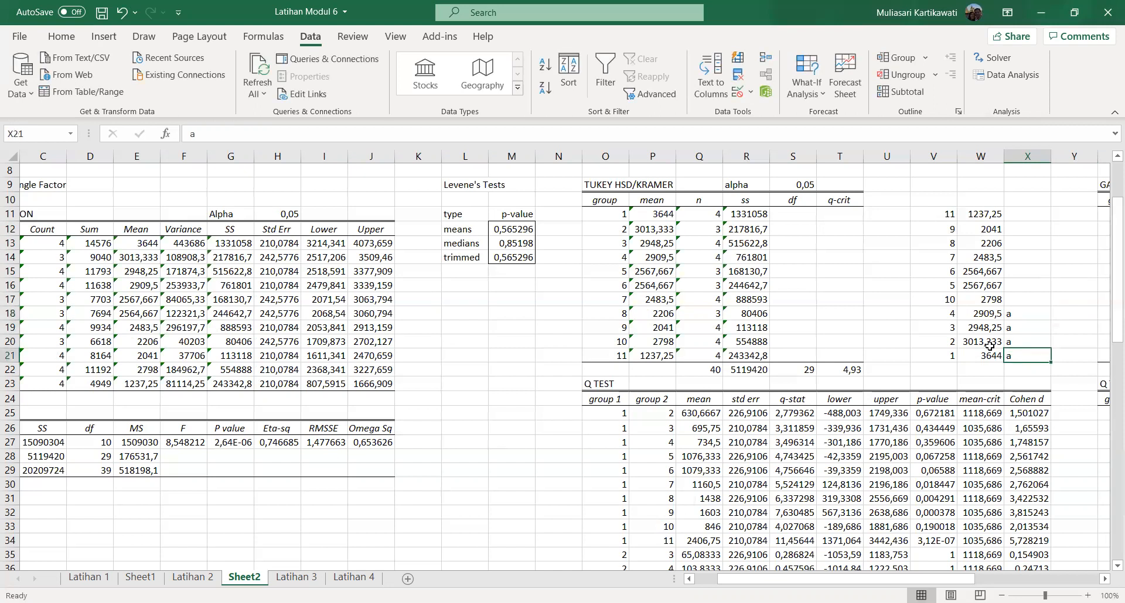
pyautogui.press('Up')
pyautogui.press('Up')
pyautogui.press('Down')
pyautogui.press('Down')
pyautogui.press('Down')
pyautogui.press('Down')
pyautogui.press('Down')
pyautogui.press('Down')
pyautogui.press('Down')
pyautogui.press('Down')
pyautogui.press('Down')
pyautogui.press('Down')
pyautogui.press('Down')
pyautogui.press('Down')
pyautogui.press('Down')
pyautogui.press('Down')
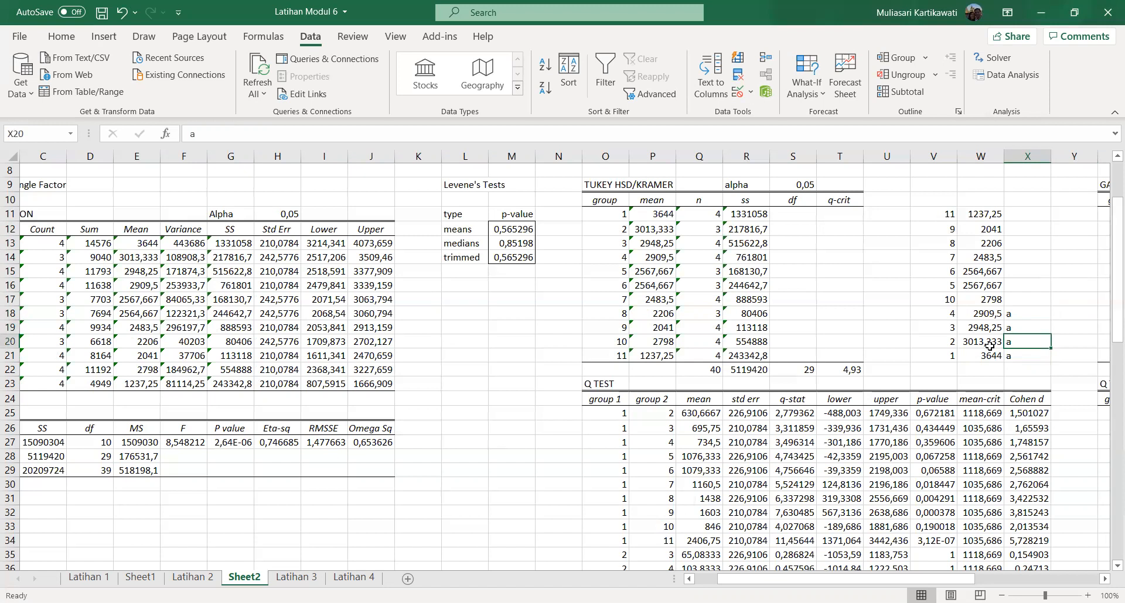
pyautogui.press('Left')
pyautogui.press('Left')
# Mark group 10 in the sorted means list with the letter "a" in X17
pyautogui.press('Right')
pyautogui.press('Right')
pyautogui.press('Up')
pyautogui.press('Up')
pyautogui.press('Up')
pyautogui.press('Up')
pyautogui.press('Up')
pyautogui.press('Up')
pyautogui.press('Up')
pyautogui.press('Up')
pyautogui.press('Up')
pyautogui.press('Up')
pyautogui.press('Up')
pyautogui.press('Up')
pyautogui.press('Up')
pyautogui.press('Up')
pyautogui.press('Up')
pyautogui.press('Up')
pyautogui.press('Up')
pyautogui.press('Up')
pyautogui.press('Down')
pyautogui.press('Down')
pyautogui.write('a')
pyautogui.press('Return')
# Check the Q TEST p-value for the comparison of group 1 with group 5
pyautogui.press('Down')
pyautogui.press('Down')
pyautogui.press('Down')
pyautogui.press('Down')
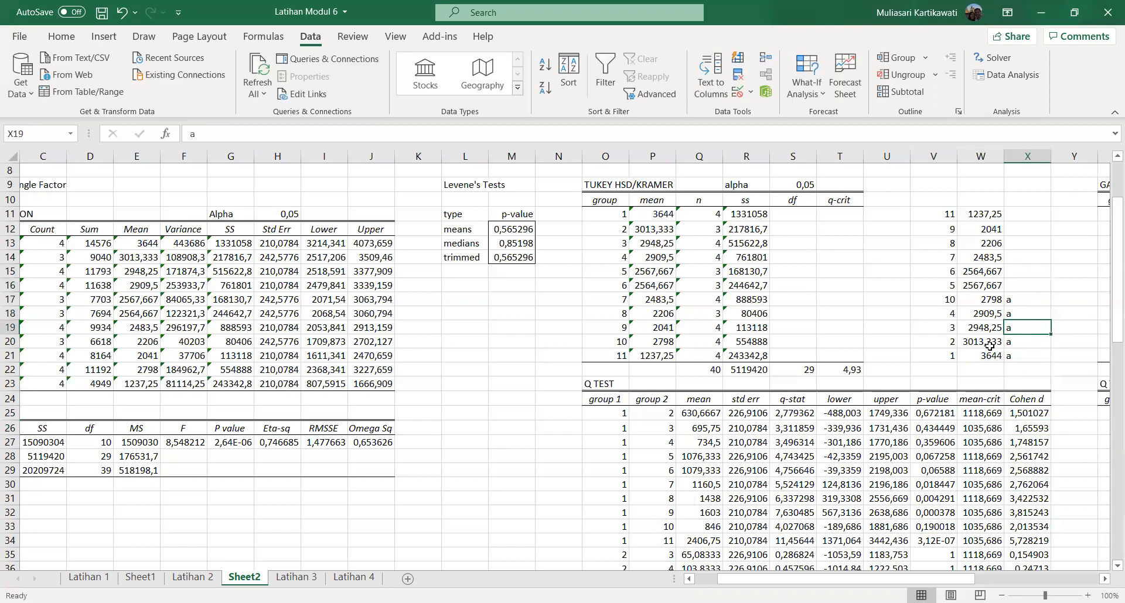
pyautogui.press('Up')
pyautogui.press('Down')
pyautogui.press('Down')
pyautogui.press('Down')
pyautogui.press('Down')
pyautogui.press('Down')
pyautogui.press('Down')
pyautogui.press('Down')
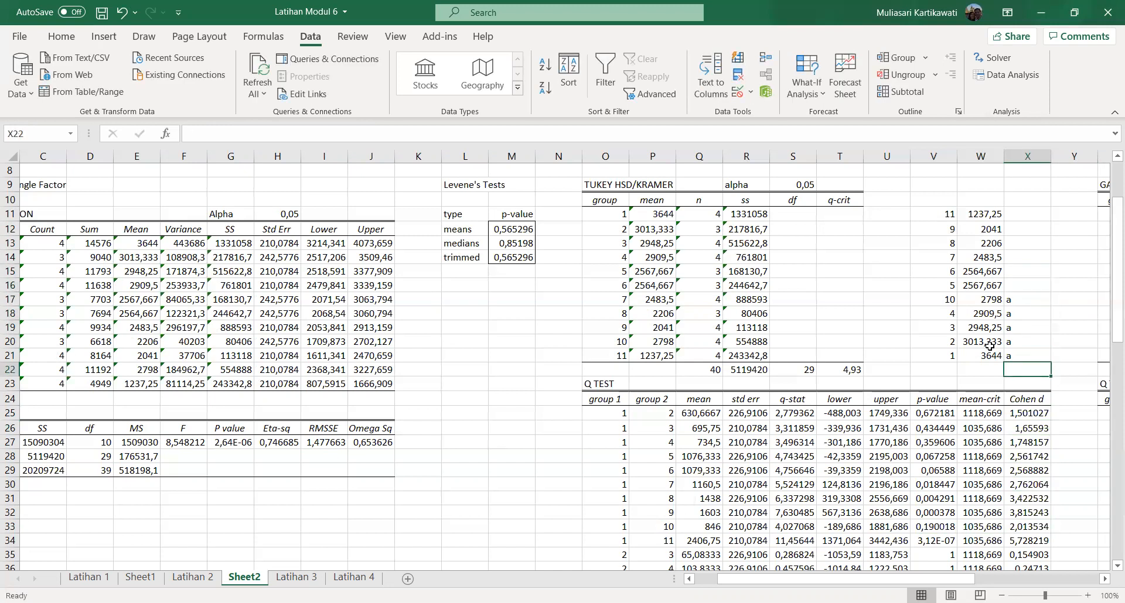
pyautogui.press('Left')
pyautogui.press('Left')
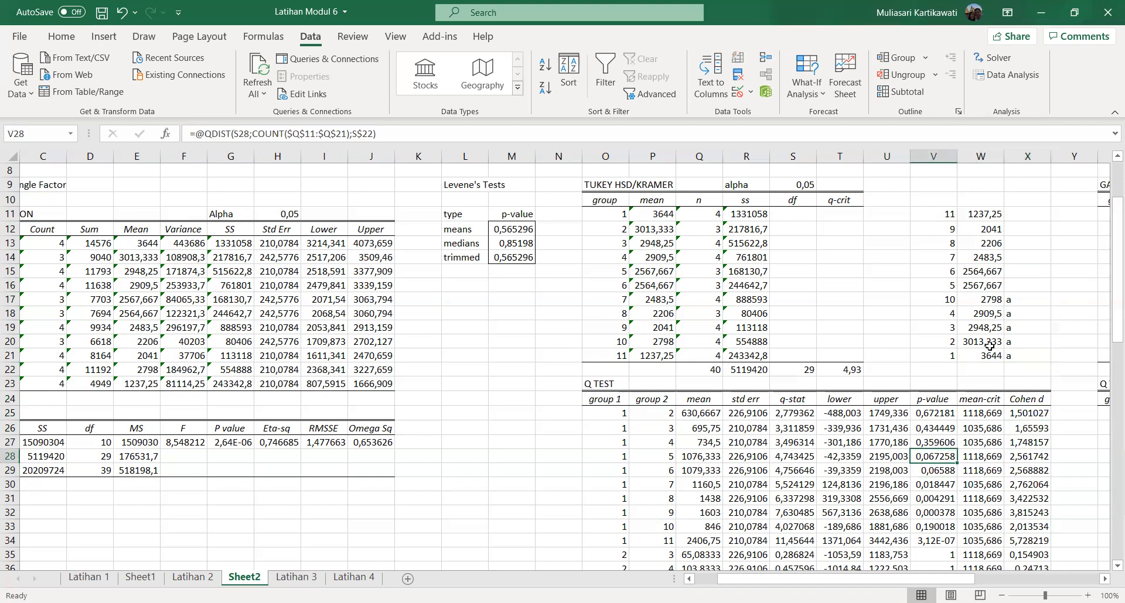
# Mark group 5 in the sorted means list with the letter "a" in X16
pyautogui.press('Right')
pyautogui.press('Up')
pyautogui.press('Up')
pyautogui.press('Up')
pyautogui.press('Up')
pyautogui.press('Up')
pyautogui.press('Up')
pyautogui.press('Up')
pyautogui.press('Up')
pyautogui.press('Up')
pyautogui.press('Up')
pyautogui.press('Up')
pyautogui.press('Up')
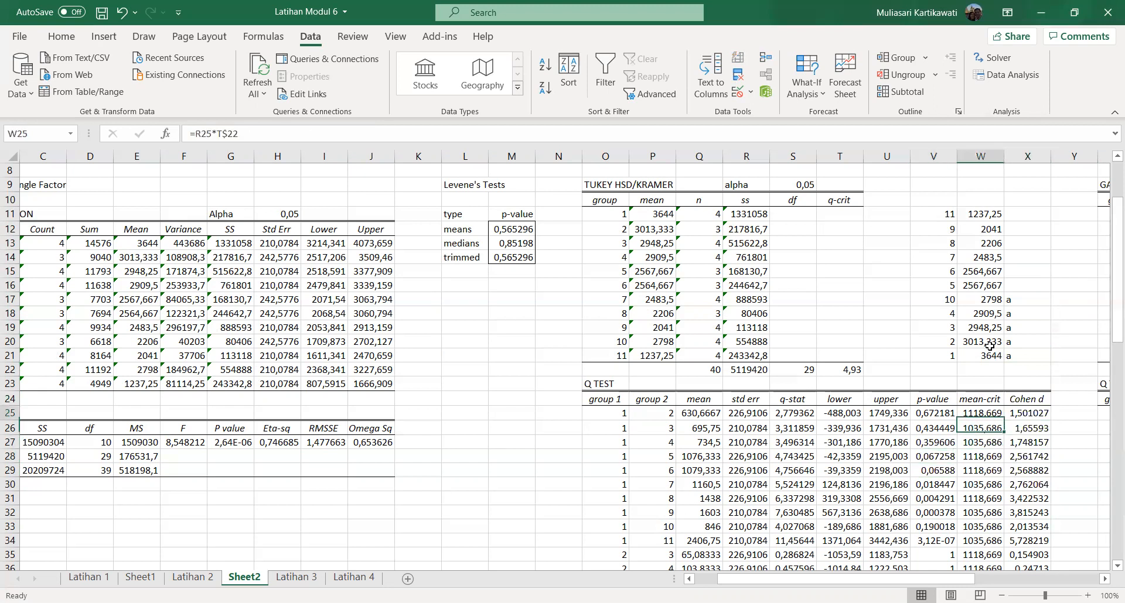
pyautogui.press('Right')
pyautogui.write('a')
pyautogui.press('Return')
# Check the Q TEST p-value for the comparison of group 1 with group 6
pyautogui.press('Down')
pyautogui.press('Down')
pyautogui.press('Down')
pyautogui.press('Down')
pyautogui.press('Down')
pyautogui.press('Down')
pyautogui.press('Down')
pyautogui.press('Down')
pyautogui.press('Down')
pyautogui.press('Down')
pyautogui.press('Down')
pyautogui.press('Down')
pyautogui.press('Down')
pyautogui.press('Down')
pyautogui.press('Down')
pyautogui.press('Down')
pyautogui.press('Left')
pyautogui.press('Left')
pyautogui.press('Up')
pyautogui.press('Up')
pyautogui.press('Up')
pyautogui.press('Up')
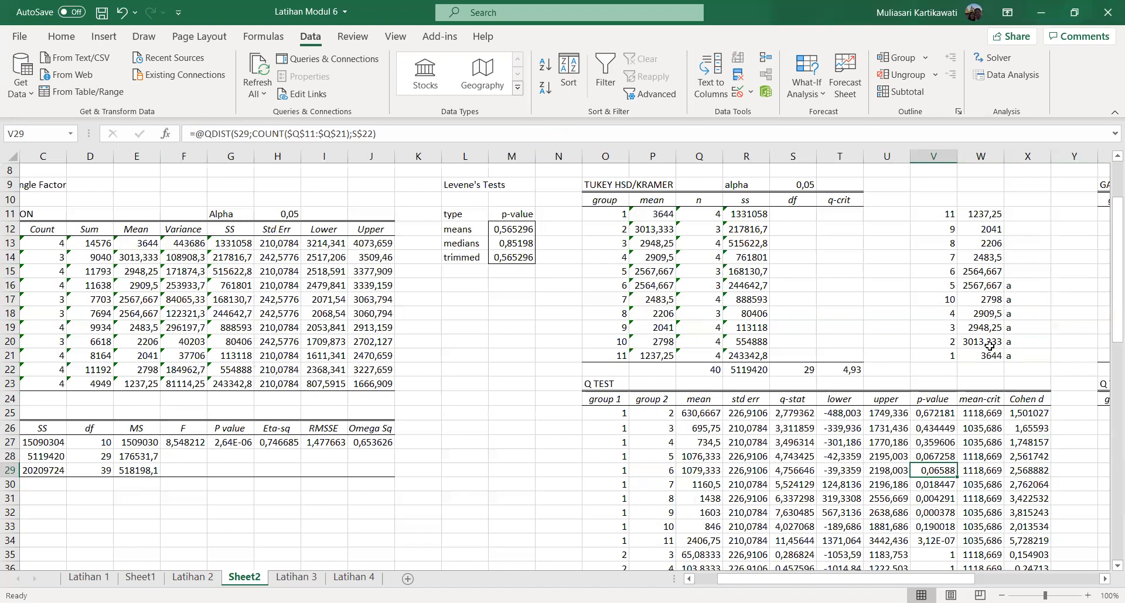
# Mark group 6 in the sorted means list with the letter "a" in X15
pyautogui.press('Right')
pyautogui.press('Up')
pyautogui.press('Up')
pyautogui.press('Up')
pyautogui.press('Up')
pyautogui.press('Up')
pyautogui.press('Up')
pyautogui.press('Up')
pyautogui.press('Up')
pyautogui.press('Up')
pyautogui.press('Up')
pyautogui.press('Up')
pyautogui.press('Up')
pyautogui.press('Up')
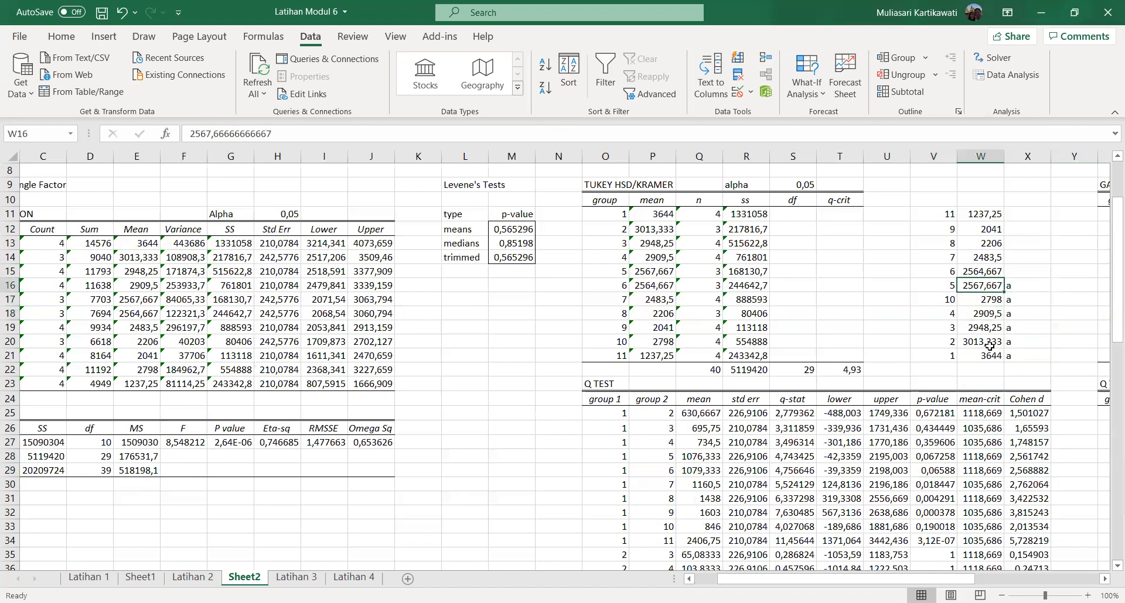
pyautogui.press('Up')
pyautogui.press('Right')
pyautogui.write('a')
pyautogui.press('Return')
# Check the Q TEST p-value for the comparison of group 1 with group 7
pyautogui.press('Down')
pyautogui.press('Down')
pyautogui.press('Down')
pyautogui.press('Down')
pyautogui.press('Down')
pyautogui.press('Down')
pyautogui.press('Down')
pyautogui.press('Down')
pyautogui.press('Down')
pyautogui.press('Down')
pyautogui.press('Down')
pyautogui.press('Down')
pyautogui.press('Left')
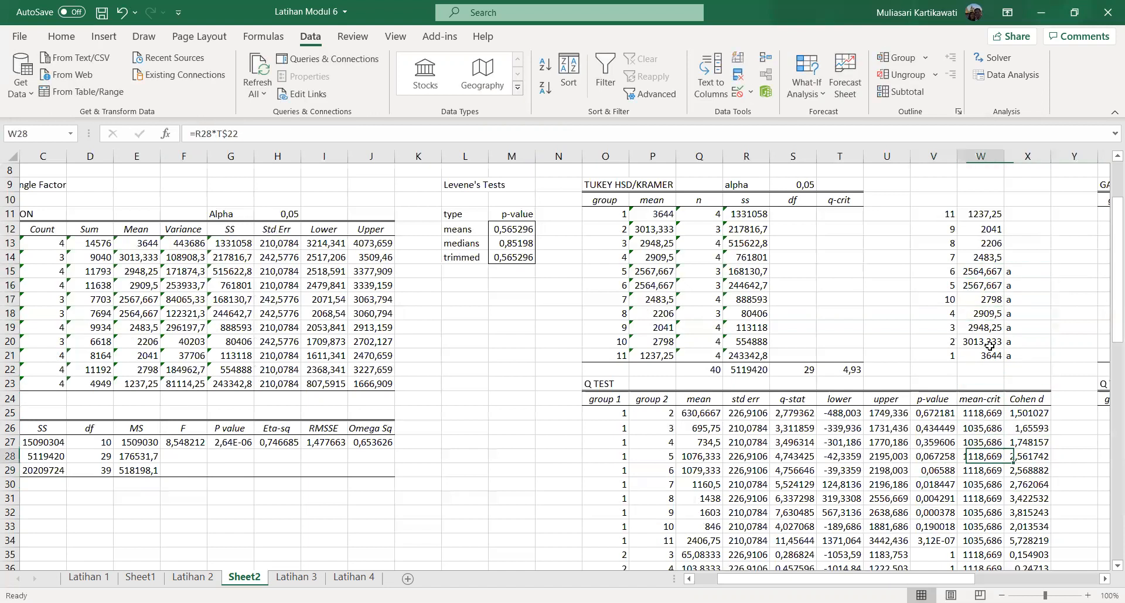
pyautogui.press('Left')
pyautogui.press('Down')
pyautogui.press('Down')
# Mark group 7 in the sorted means list with the letter "b" in X14
pyautogui.press('Right')
pyautogui.press('Up')
pyautogui.press('Up')
pyautogui.press('Up')
pyautogui.press('Up')
pyautogui.press('Up')
pyautogui.press('Up')
pyautogui.press('Up')
pyautogui.press('Up')
pyautogui.press('Up')
pyautogui.press('Up')
pyautogui.press('Up')
pyautogui.press('Up')
pyautogui.press('Up')
pyautogui.press('Up')
pyautogui.press('Up')
pyautogui.press('Up')
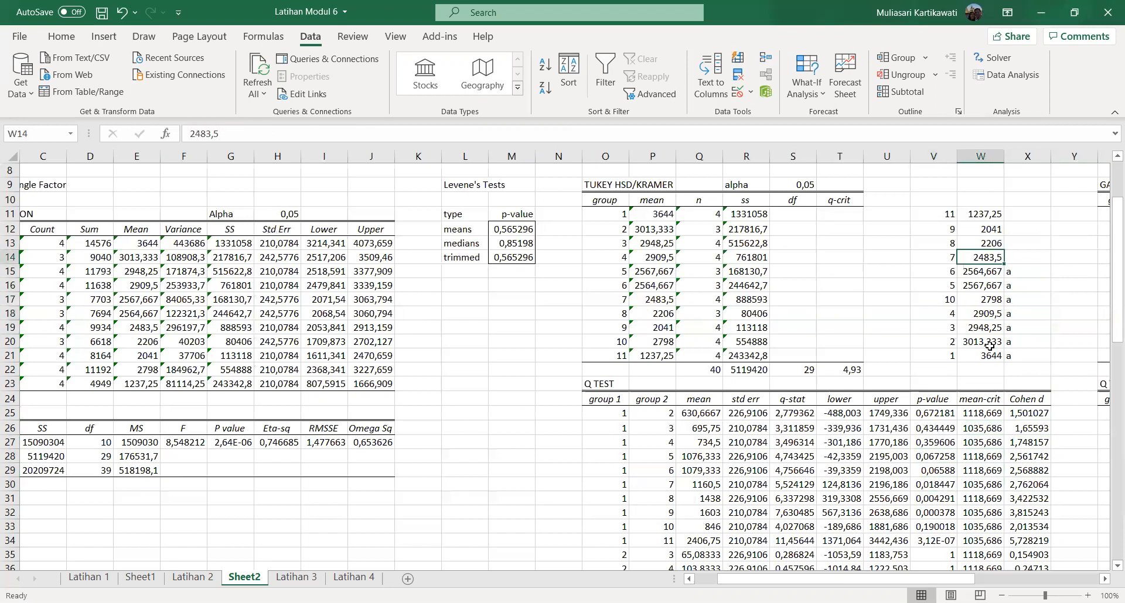
pyautogui.press('Right')
pyautogui.write('b')
pyautogui.press('Return')
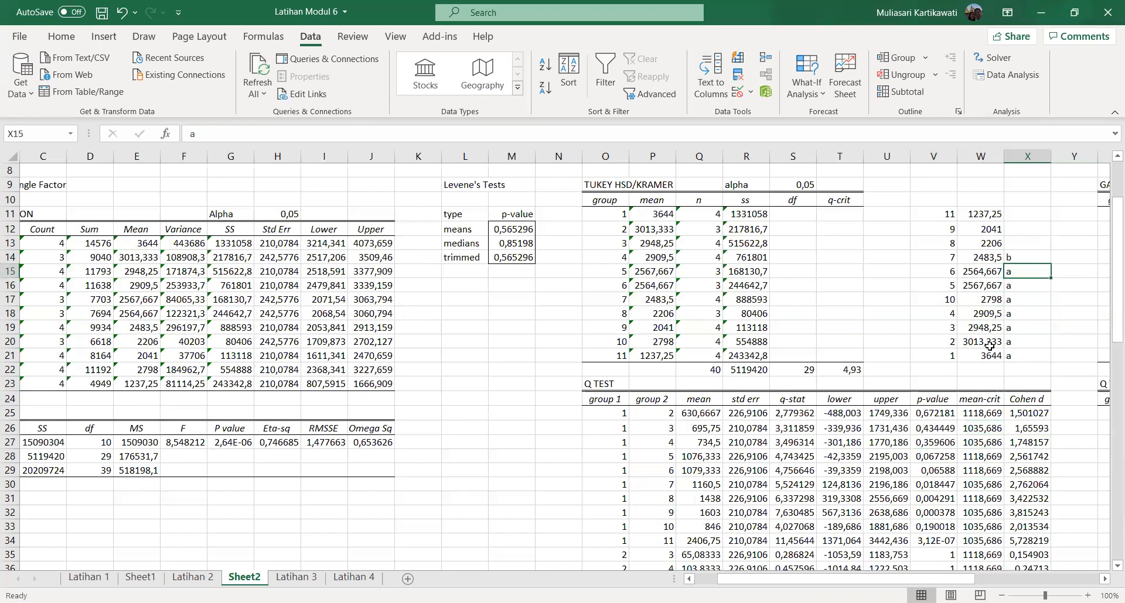
# Check the Q TEST p-value for the comparison of group 6 with group 7
pyautogui.press('Down')
pyautogui.press('Down')
pyautogui.press('Down')
pyautogui.press('Down')
pyautogui.press('Down')
pyautogui.press('Down')
pyautogui.press('Down')
pyautogui.press('Down')
pyautogui.press('Down')
pyautogui.press('Down')
pyautogui.press('Down')
pyautogui.press('Down')
pyautogui.press('Left')
pyautogui.press('Left')
pyautogui.press('Down')
pyautogui.press('Down')
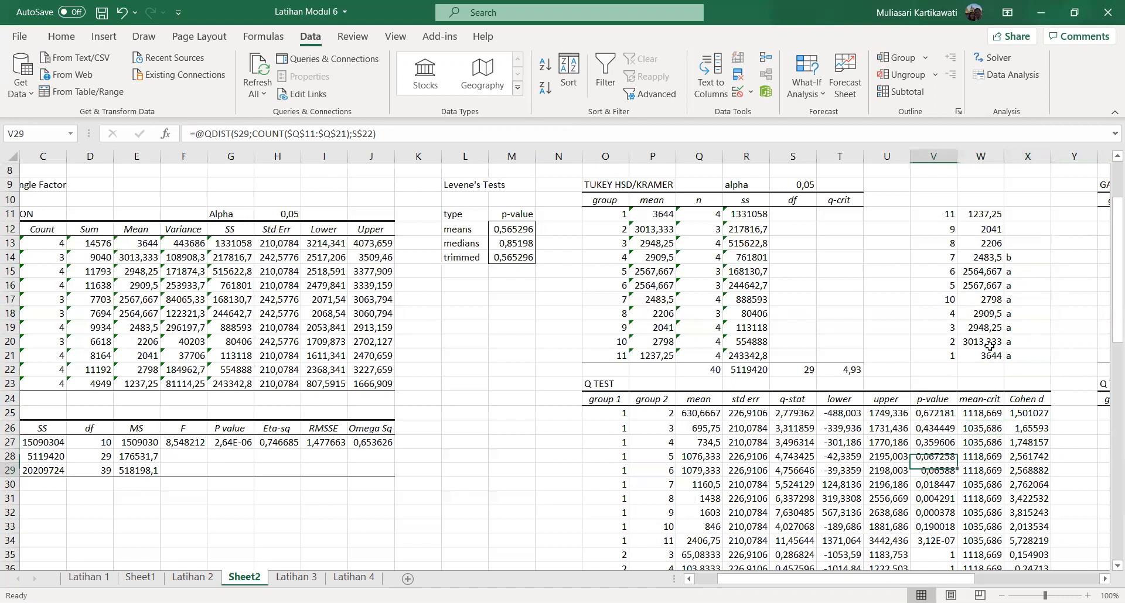
pyautogui.press('Down')
pyautogui.press('Down')
pyautogui.press('Down')
pyautogui.press('Down')
pyautogui.press('Down')
pyautogui.press('Down')
pyautogui.press('Down')
pyautogui.press('Down')
pyautogui.press('Down')
pyautogui.press('Down')
pyautogui.press('Down')
pyautogui.press('Down')
pyautogui.press('Down')
pyautogui.press('Down')
pyautogui.press('Down')
pyautogui.press('Down')
pyautogui.press('Down')
pyautogui.press('Down')
pyautogui.press('Down')
pyautogui.press('Down')
pyautogui.press('Down')
pyautogui.press('Down')
pyautogui.press('Down')
pyautogui.press('Down')
pyautogui.press('Down')
pyautogui.press('Down')
pyautogui.press('Down')
pyautogui.press('Down')
pyautogui.press('Down')
pyautogui.press('Down')
pyautogui.press('Down')
pyautogui.press('Down')
pyautogui.press('Down')
pyautogui.press('Down')
pyautogui.press('Down')
pyautogui.press('Down')
pyautogui.press('Down')
pyautogui.press('Down')
pyautogui.press('Down')
pyautogui.press('Down')
pyautogui.press('Down')
pyautogui.press('Down')
pyautogui.press('Down')
pyautogui.press('Down')
pyautogui.press('Up')
pyautogui.press('Up')
pyautogui.press('Up')
pyautogui.press('Up')
pyautogui.press('Up')
pyautogui.press('Up')
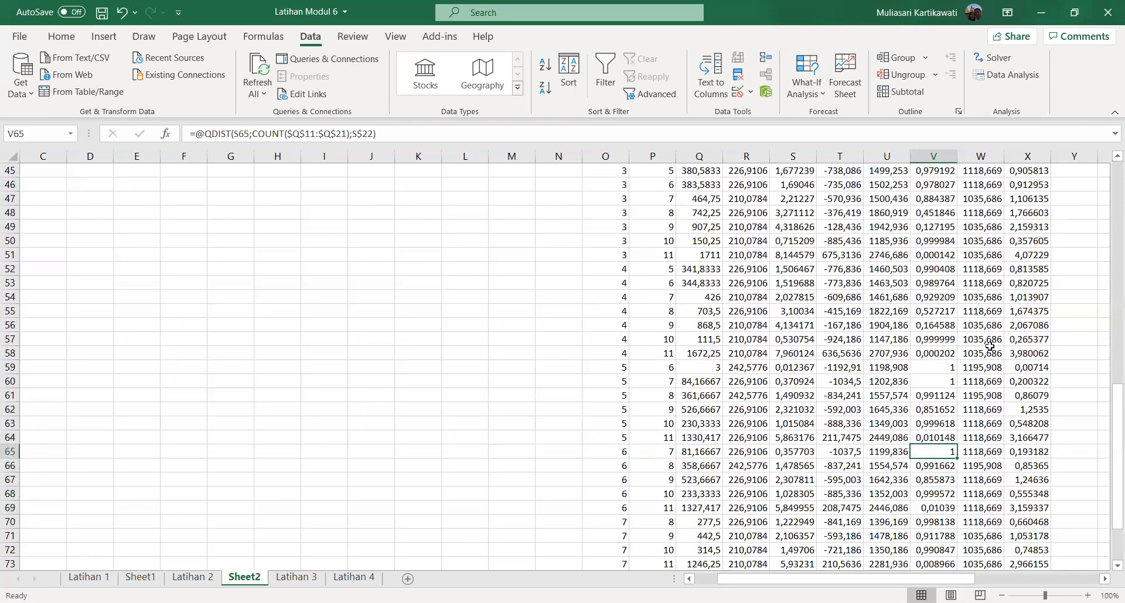
# Change the letter of group 6 in the sorted means list to "ab" in X15
pyautogui.press('Up')
pyautogui.press('Up')
pyautogui.press('Up')
pyautogui.press('Up')
pyautogui.press('Up')
pyautogui.press('Up')
pyautogui.press('Up')
pyautogui.press('Up')
pyautogui.press('Up')
pyautogui.press('Up')
pyautogui.press('Up')
pyautogui.press('Up')
pyautogui.press('Up')
pyautogui.press('Up')
pyautogui.press('Up')
pyautogui.press('Up')
pyautogui.press('Up')
pyautogui.press('Up')
pyautogui.press('Up')
pyautogui.press('Up')
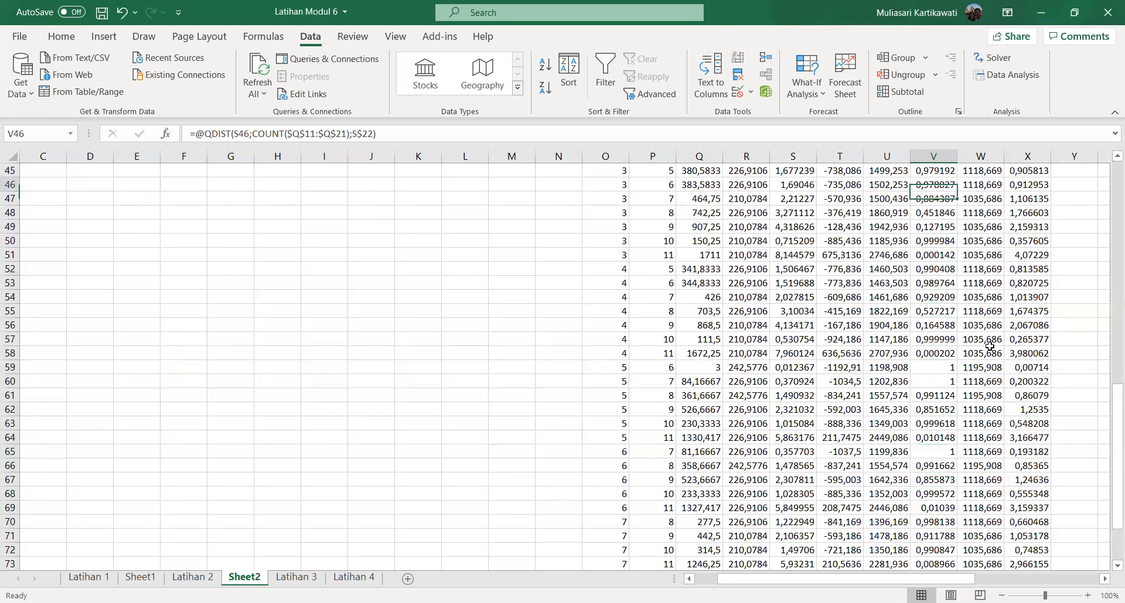
pyautogui.press('Up')
pyautogui.press('Up')
pyautogui.press('Up')
pyautogui.press('Up')
pyautogui.press('Up')
pyautogui.press('Up')
pyautogui.press('Up')
pyautogui.press('Up')
pyautogui.press('Up')
pyautogui.press('Up')
pyautogui.press('Up')
pyautogui.press('Up')
pyautogui.press('Up')
pyautogui.press('Up')
pyautogui.press('Up')
pyautogui.press('Up')
pyautogui.press('Up')
pyautogui.press('Up')
pyautogui.press('Up')
pyautogui.press('Up')
pyautogui.press('Right')
pyautogui.press('Right')
pyautogui.press('Down')
pyautogui.press('Down')
pyautogui.press('Down')
pyautogui.press('Down')
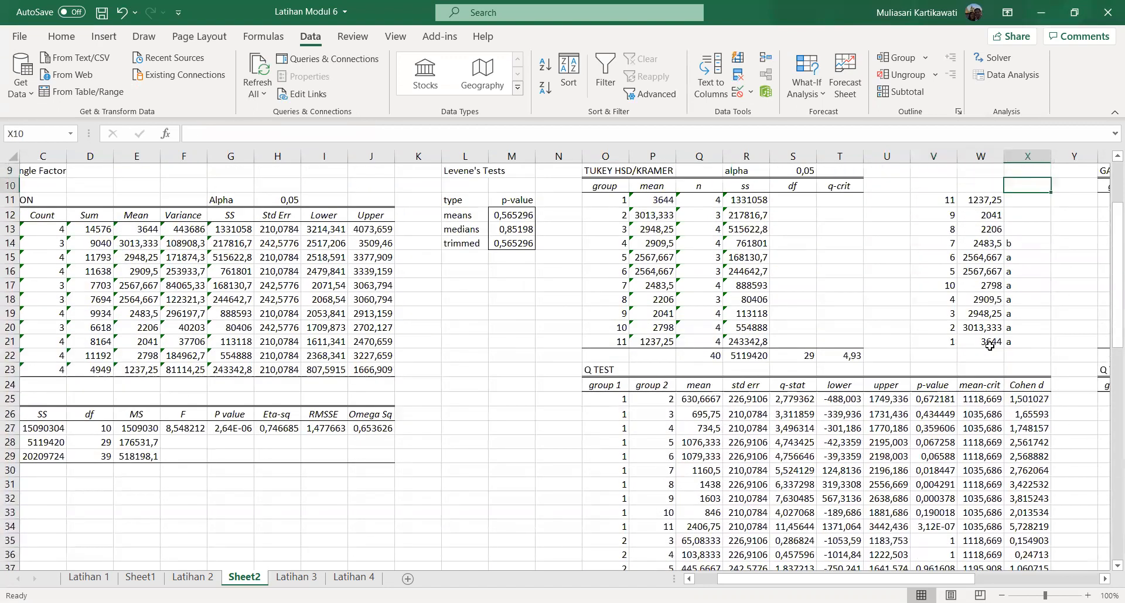
pyautogui.press('Down')
pyautogui.press('Down')
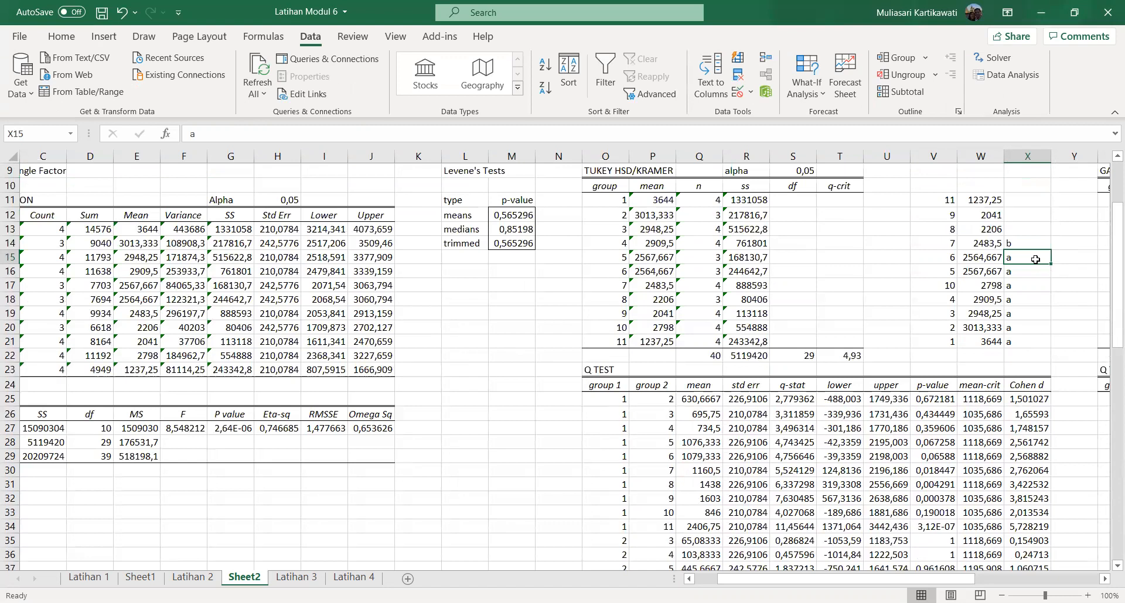
pyautogui.press('F2')
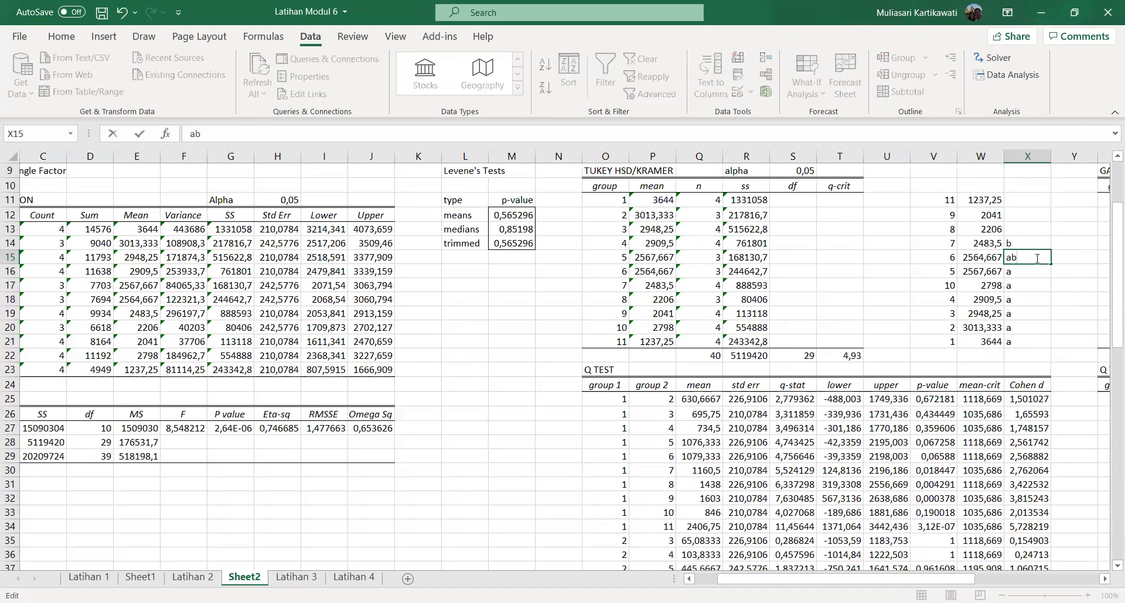
pyautogui.write('b')
pyautogui.press('Return')
# Check the Q TEST p-value for the comparison of group 5 with group 7
pyautogui.press('Down')
pyautogui.press('Down')
pyautogui.press('Down')
pyautogui.press('Down')
pyautogui.press('Down')
pyautogui.press('Down')
pyautogui.press('Down')
pyautogui.press('Down')
pyautogui.press('Down')
pyautogui.press('Down')
pyautogui.press('Down')
pyautogui.press('Down')
pyautogui.press('Down')
pyautogui.press('Down')
pyautogui.press('Down')
pyautogui.press('Down')
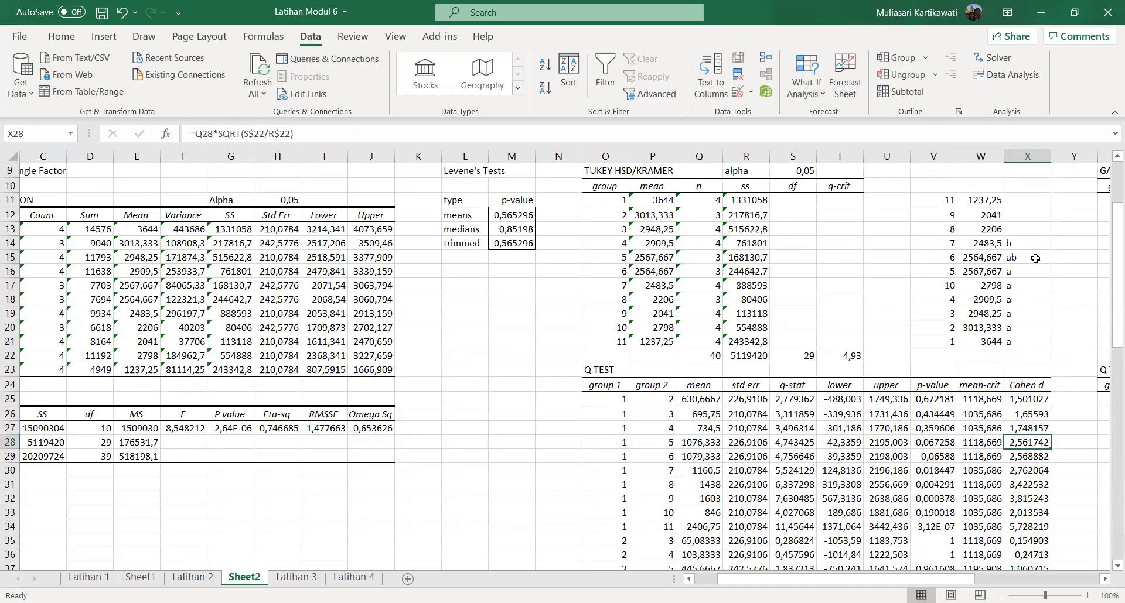
pyautogui.press('Down')
pyautogui.press('Down')
pyautogui.press('Down')
pyautogui.press('Down')
pyautogui.press('Down')
pyautogui.press('Down')
pyautogui.press('Down')
pyautogui.press('Down')
pyautogui.press('Down')
pyautogui.press('Down')
pyautogui.press('Down')
pyautogui.press('Down')
pyautogui.press('Down')
pyautogui.press('Down')
pyautogui.press('Down')
pyautogui.press('Down')
pyautogui.press('Down')
pyautogui.press('Down')
pyautogui.press('Down')
pyautogui.press('Down')
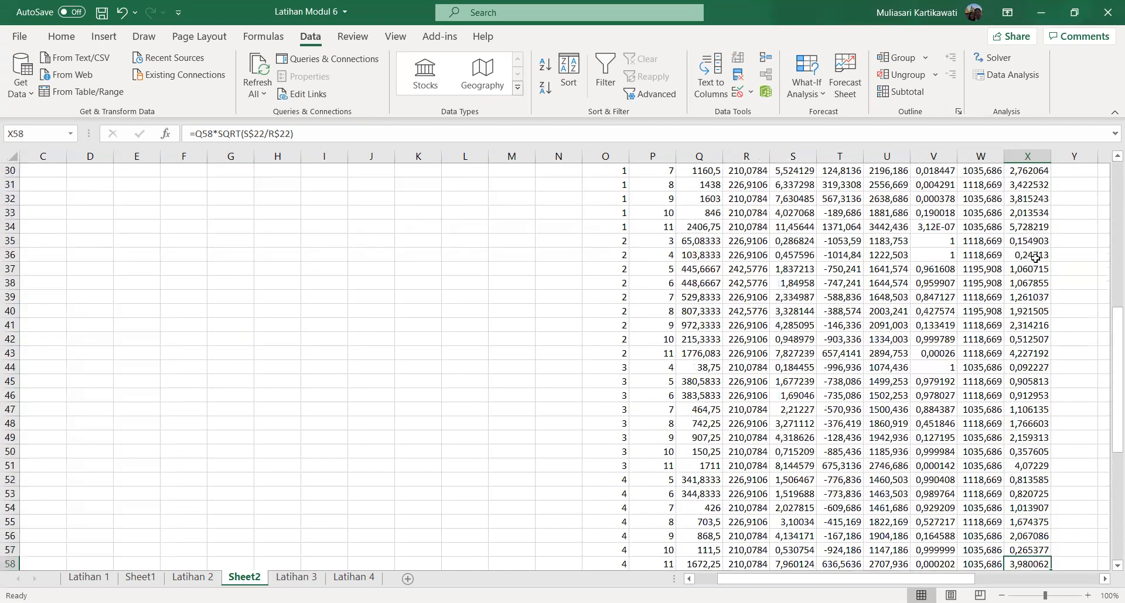
pyautogui.press('Left')
pyautogui.press('Up')
pyautogui.press('Up')
pyautogui.press('Down')
pyautogui.press('Left')
pyautogui.press('Left')
pyautogui.press('Up')
pyautogui.press('Up')
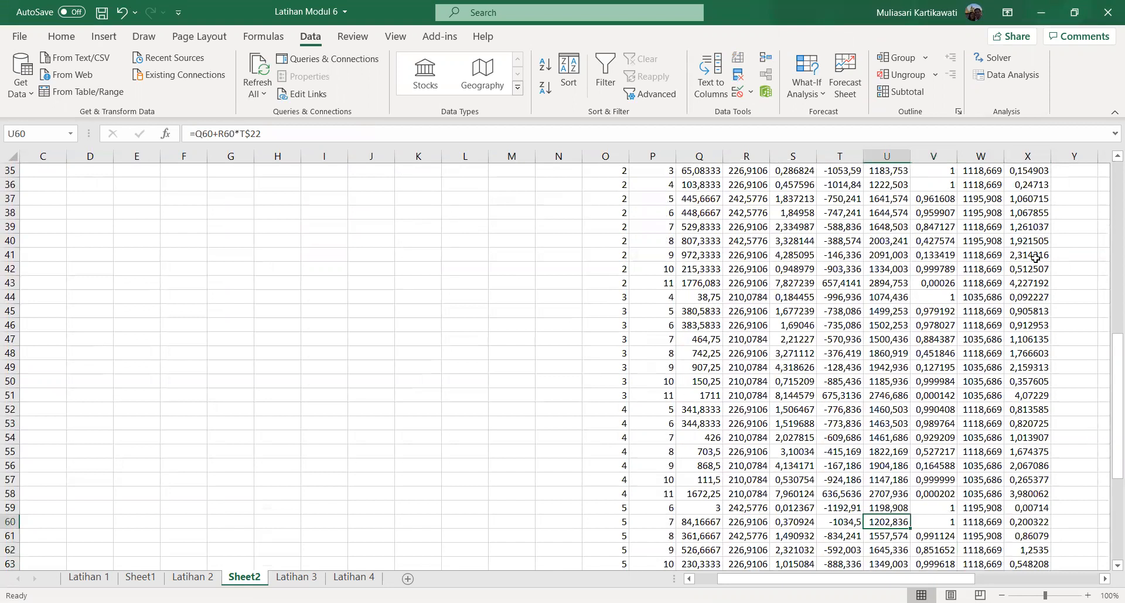
pyautogui.press('Right')
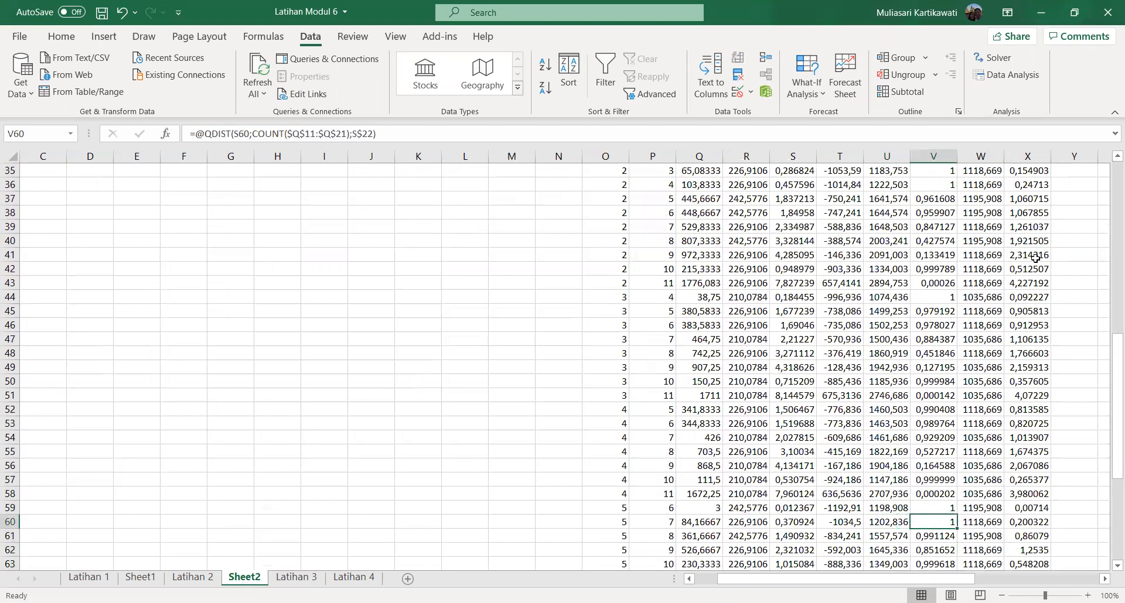
pyautogui.scroll(4, 958, 475)
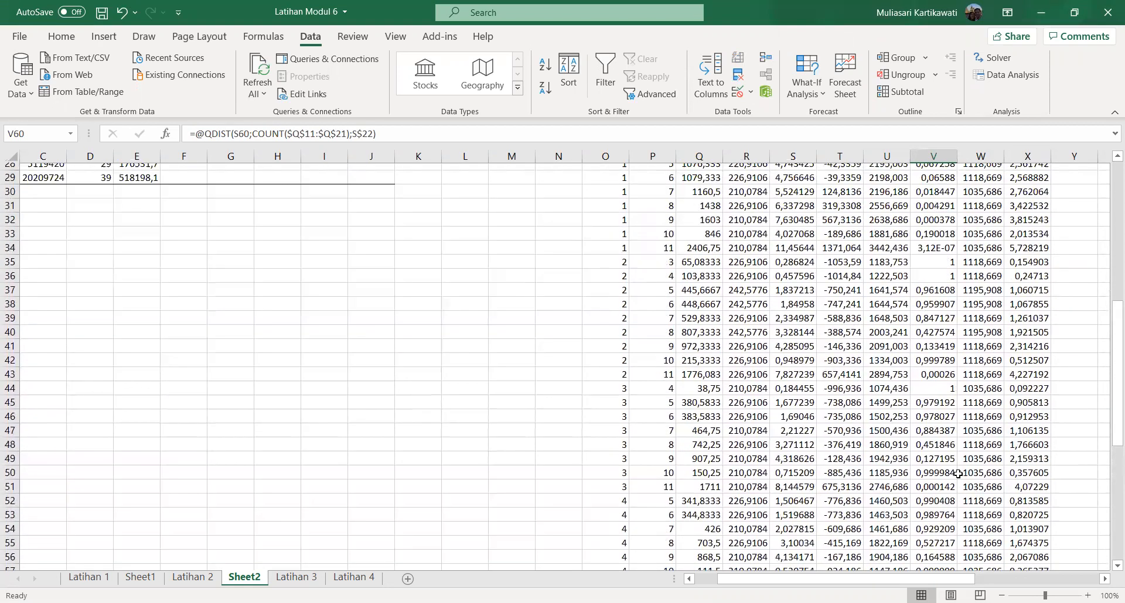
pyautogui.scroll(-4, 958, 474)
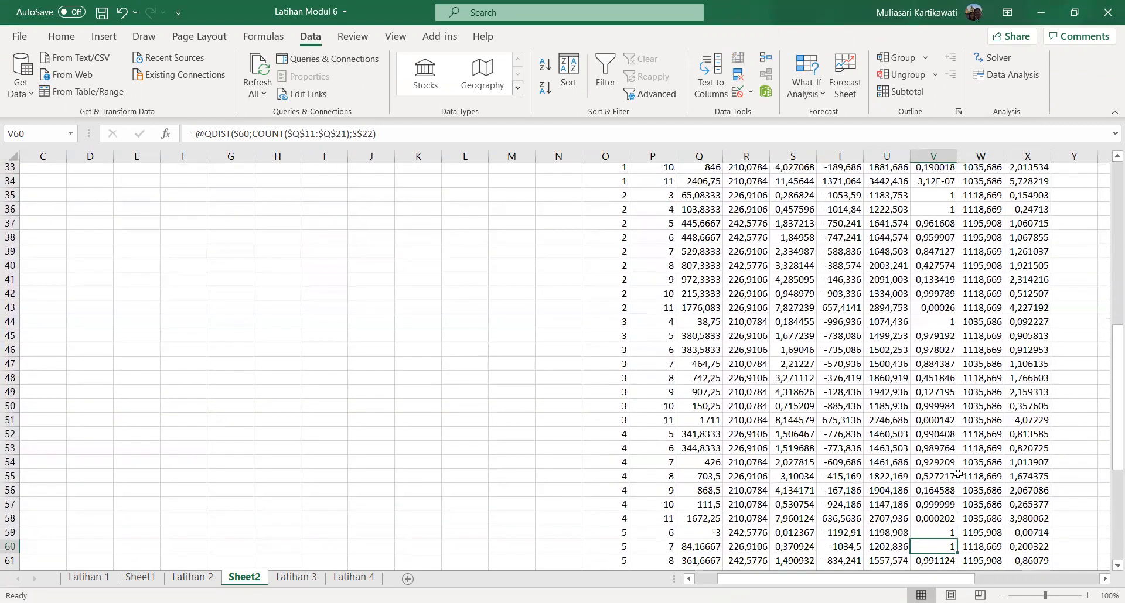
pyautogui.press('Left')
pyautogui.press('Left')
pyautogui.press('Left')
pyautogui.press('Left')
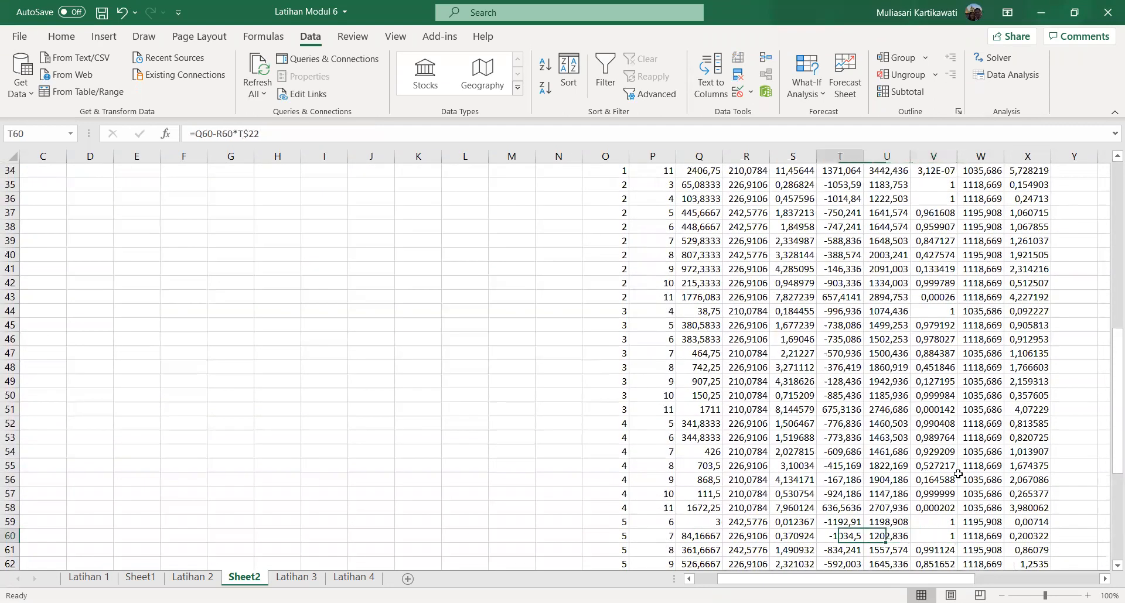
pyautogui.press('Right')
pyautogui.press('Right')
pyautogui.press('Right')
pyautogui.press('Right')
pyautogui.press('Right')
pyautogui.press('Left')
pyautogui.press('Down')
pyautogui.press('Down')
pyautogui.press('Down')
pyautogui.press('Down')
pyautogui.press('Down')
pyautogui.press('Down')
pyautogui.press('Down')
pyautogui.press('Down')
pyautogui.press('Down')
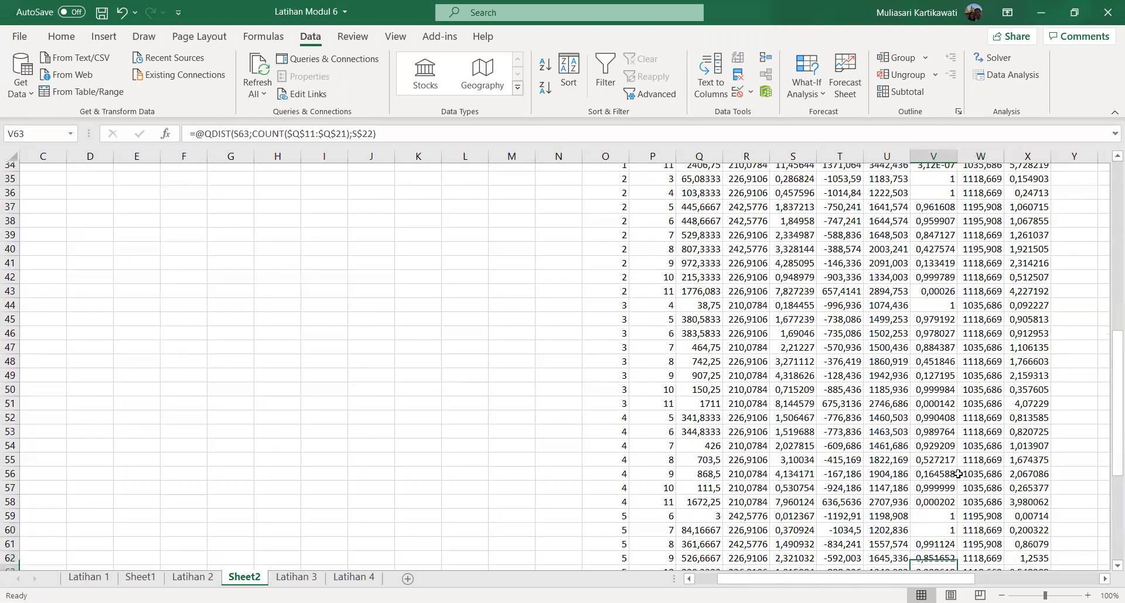
# Change the letter of group 5 in the sorted means list to "ab" in X16
pyautogui.press('Up')
pyautogui.press('Up')
pyautogui.press('Up')
pyautogui.press('Up')
pyautogui.press('Up')
pyautogui.press('Up')
pyautogui.press('Up')
pyautogui.press('Up')
pyautogui.press('Up')
pyautogui.press('Up')
pyautogui.press('Up')
pyautogui.press('Up')
pyautogui.press('Up')
pyautogui.press('Up')
pyautogui.press('Up')
pyautogui.press('Up')
pyautogui.press('Up')
pyautogui.press('Up')
pyautogui.press('Up')
pyautogui.press('Up')
pyautogui.press('Up')
pyautogui.press('Up')
pyautogui.press('Up')
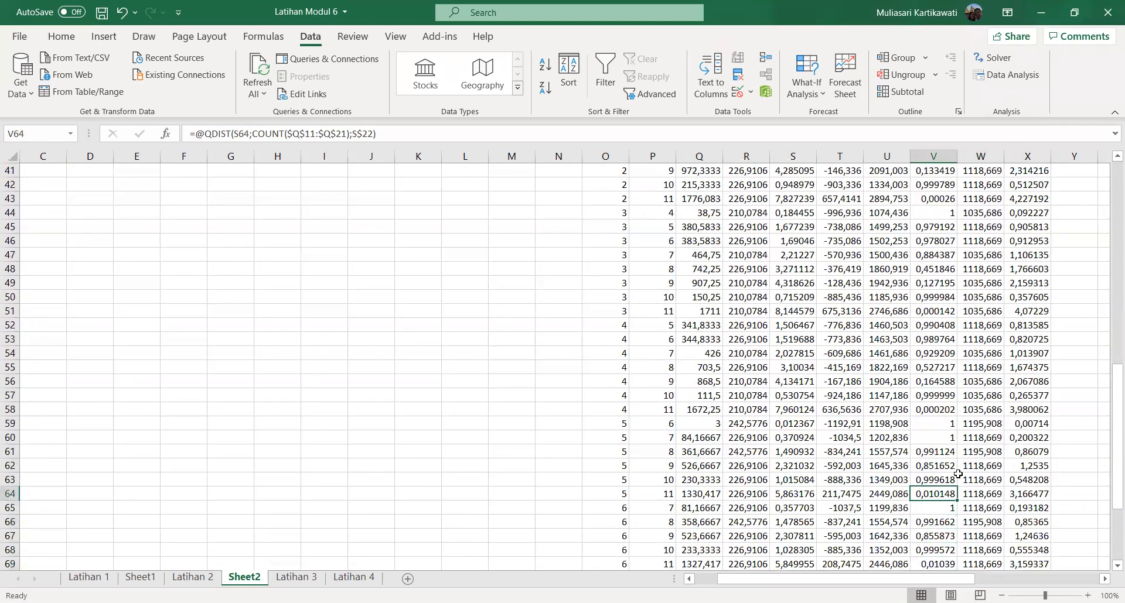
pyautogui.press('Up')
pyautogui.press('Up')
pyautogui.press('Up')
pyautogui.press('Up')
pyautogui.press('Up')
pyautogui.press('Up')
pyautogui.press('Up')
pyautogui.press('Up')
pyautogui.press('Up')
pyautogui.press('Up')
pyautogui.press('Up')
pyautogui.press('Up')
pyautogui.press('Up')
pyautogui.press('Up')
pyautogui.press('Up')
pyautogui.press('Up')
pyautogui.press('Up')
pyautogui.press('Up')
pyautogui.press('Up')
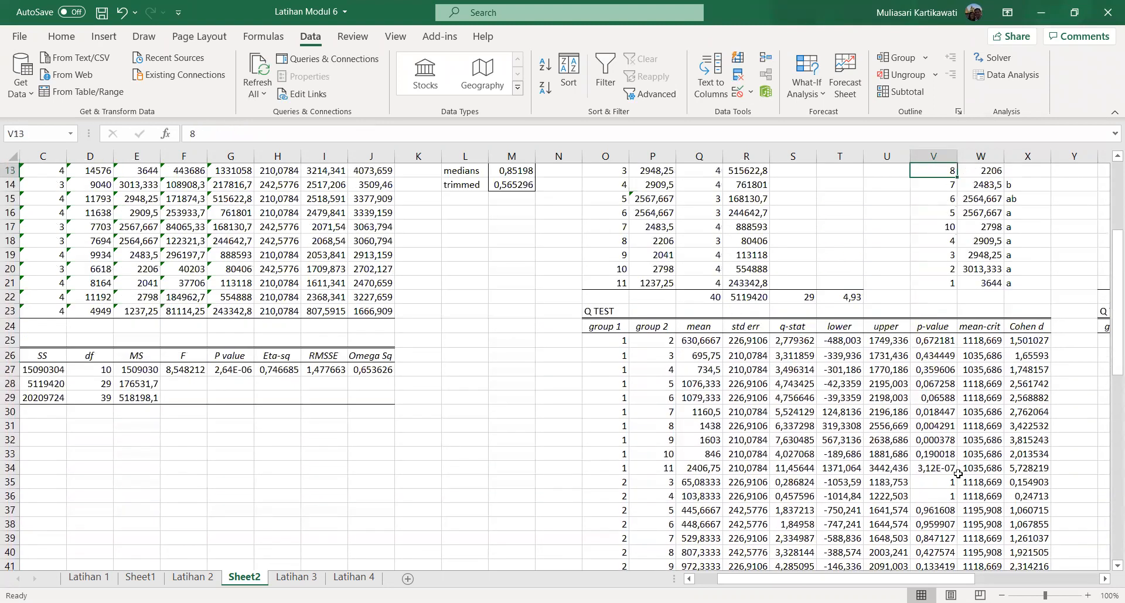
pyautogui.press('Right')
pyautogui.press('Right')
pyautogui.press('Down')
pyautogui.press('Down')
pyautogui.press('Down')
pyautogui.press('Down')
pyautogui.press('Down')
pyautogui.press('Down')
pyautogui.press('Down')
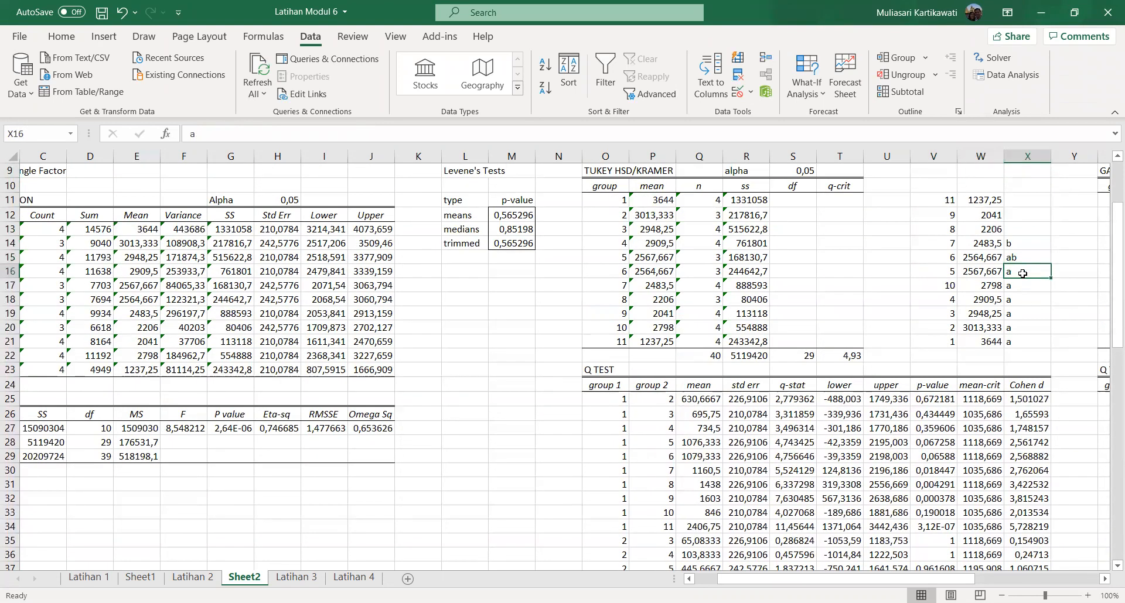
pyautogui.write('ab')
pyautogui.press('Return')
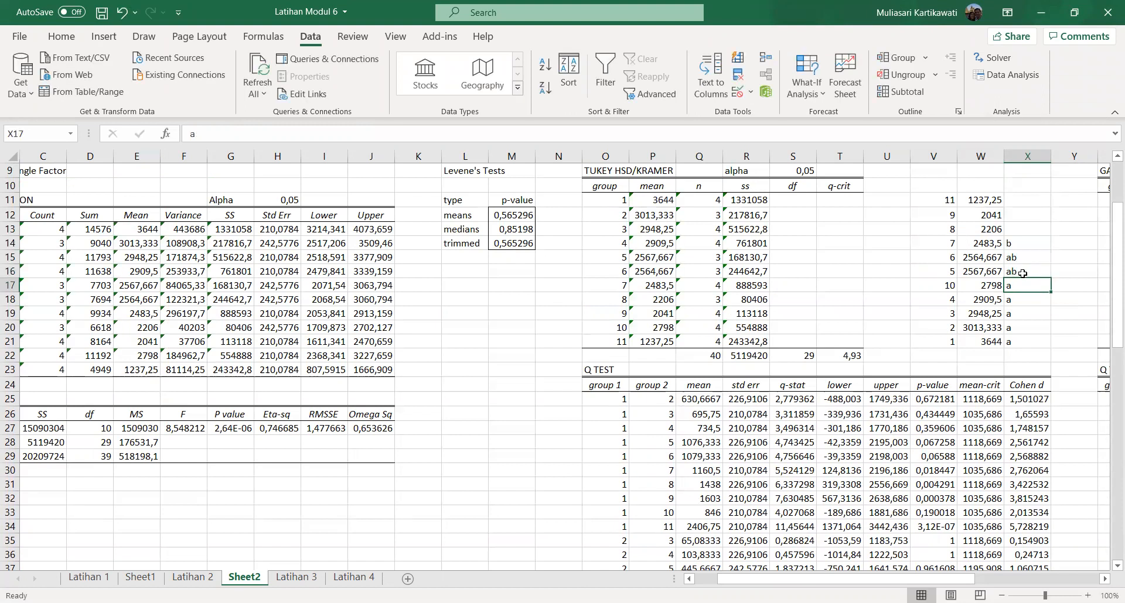
# Check the Q TEST p-value for the comparison of group 7 with group 10
pyautogui.press('Down')
pyautogui.press('Down')
pyautogui.press('Down')
pyautogui.press('Down')
pyautogui.press('Down')
pyautogui.press('Down')
pyautogui.press('Down')
pyautogui.press('Down')
pyautogui.press('Down')
pyautogui.press('Down')
pyautogui.press('Down')
pyautogui.press('Down')
pyautogui.press('Down')
pyautogui.press('Down')
pyautogui.press('Down')
pyautogui.press('Down')
pyautogui.press('Down')
pyautogui.press('Down')
pyautogui.press('Down')
pyautogui.press('Down')
pyautogui.press('Down')
pyautogui.press('Down')
pyautogui.press('Down')
pyautogui.press('Down')
pyautogui.press('Down')
pyautogui.press('Down')
pyautogui.press('Down')
pyautogui.press('Down')
pyautogui.press('Down')
pyautogui.press('Down')
pyautogui.press('Down')
pyautogui.press('Down')
pyautogui.press('Down')
pyautogui.press('Down')
pyautogui.press('Down')
pyautogui.press('Down')
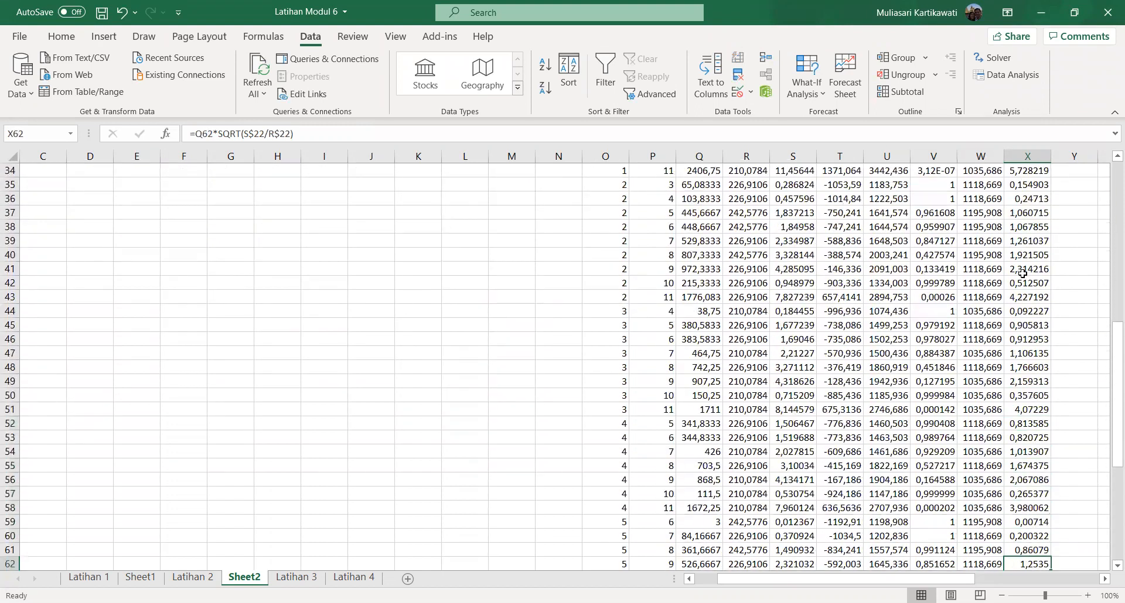
pyautogui.press('Left')
pyautogui.press('Down')
pyautogui.press('Down')
pyautogui.press('Down')
pyautogui.press('Down')
pyautogui.press('Down')
pyautogui.press('Down')
pyautogui.press('Left')
pyautogui.press('Left')
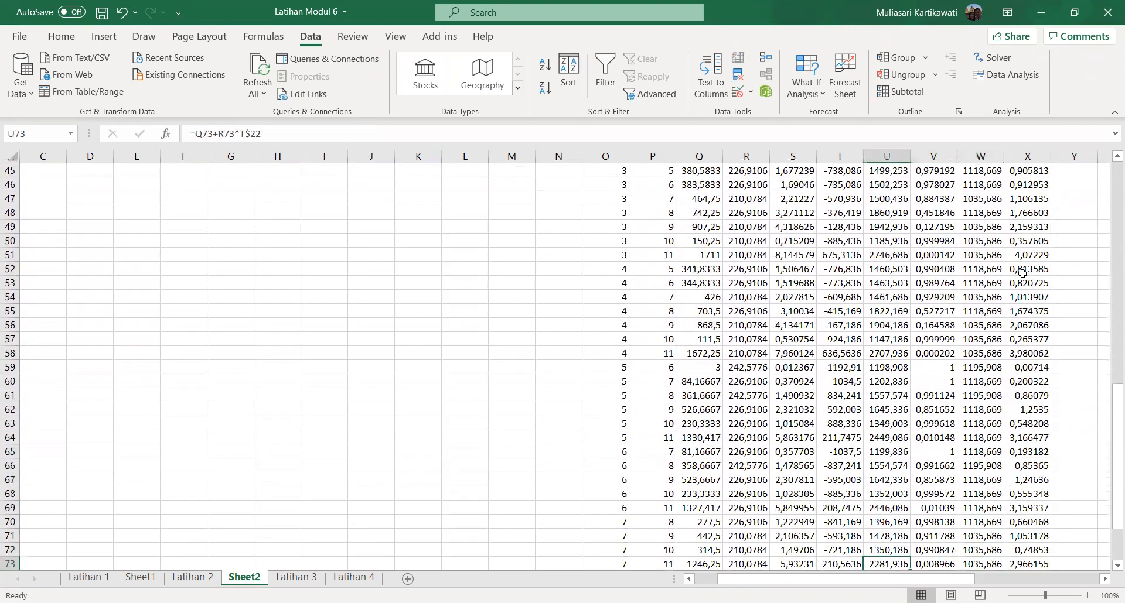
pyautogui.press('Down')
pyautogui.press('Down')
pyautogui.press('Down')
pyautogui.press('Down')
pyautogui.press('Down')
pyautogui.press('Up')
pyautogui.press('Right')
pyautogui.press('Right')
pyautogui.press('Left')
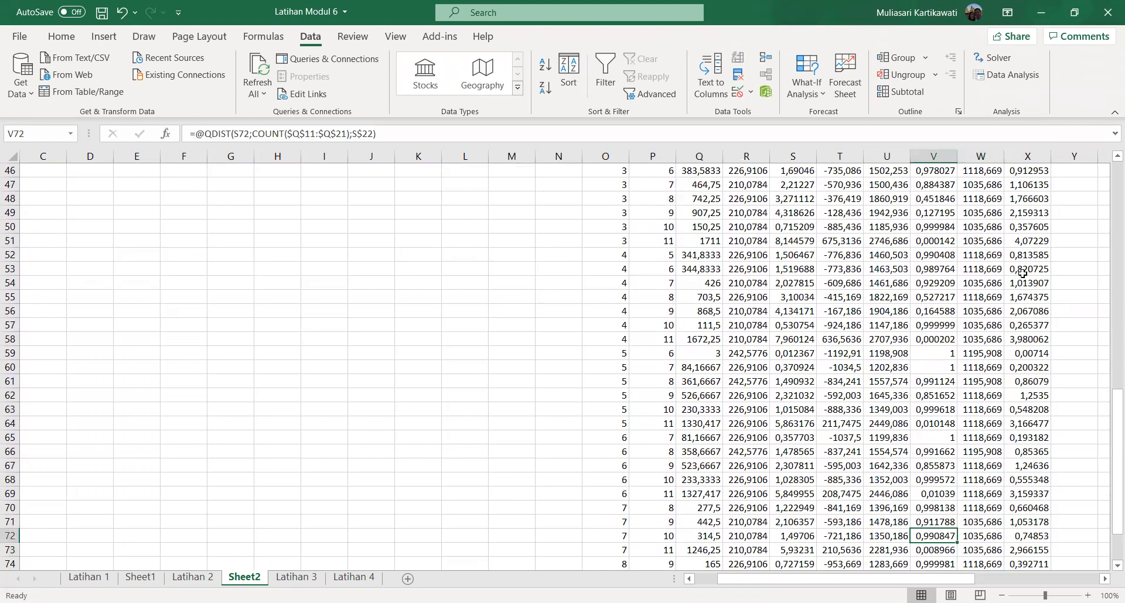
# Change the letter of group 10 in the sorted means list to "ab" in X17
pyautogui.press('Up')
pyautogui.press('Up')
pyautogui.press('Up')
pyautogui.press('Up')
pyautogui.press('Up')
pyautogui.press('Up')
pyautogui.press('Up')
pyautogui.press('Up')
pyautogui.press('Up')
pyautogui.press('Up')
pyautogui.press('Up')
pyautogui.press('Up')
pyautogui.press('Up')
pyautogui.press('Up')
pyautogui.press('Up')
pyautogui.press('Up')
pyautogui.press('Up')
pyautogui.press('Up')
pyautogui.press('Up')
pyautogui.press('Up')
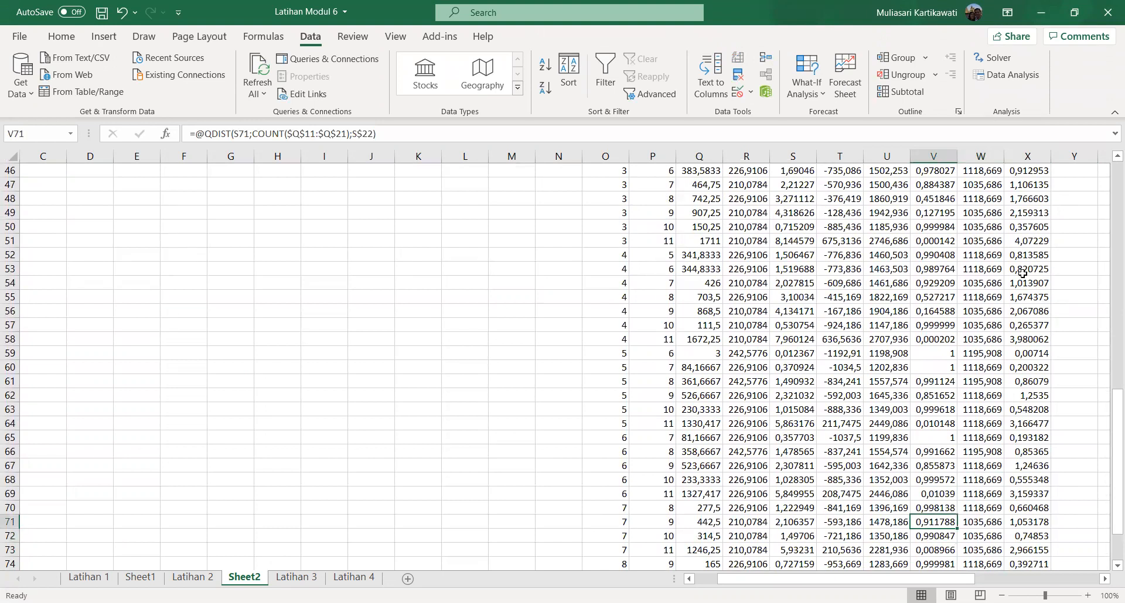
pyautogui.press('Up')
pyautogui.press('Up')
pyautogui.press('Up')
pyautogui.press('Up')
pyautogui.press('Up')
pyautogui.press('Up')
pyautogui.press('Up')
pyautogui.press('Up')
pyautogui.press('Up')
pyautogui.press('Up')
pyautogui.press('Up')
pyautogui.press('Up')
pyautogui.press('Up')
pyautogui.press('Up')
pyautogui.press('Up')
pyautogui.press('Up')
pyautogui.press('Up')
pyautogui.press('Up')
pyautogui.press('Up')
pyautogui.press('Up')
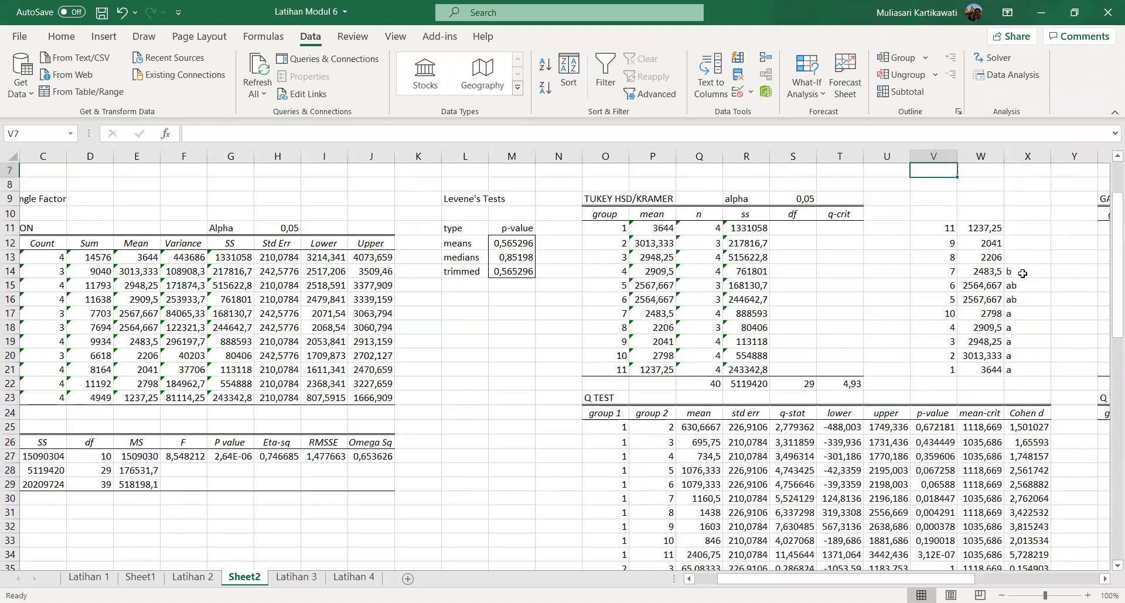
pyautogui.doubleClick(1020, 316)
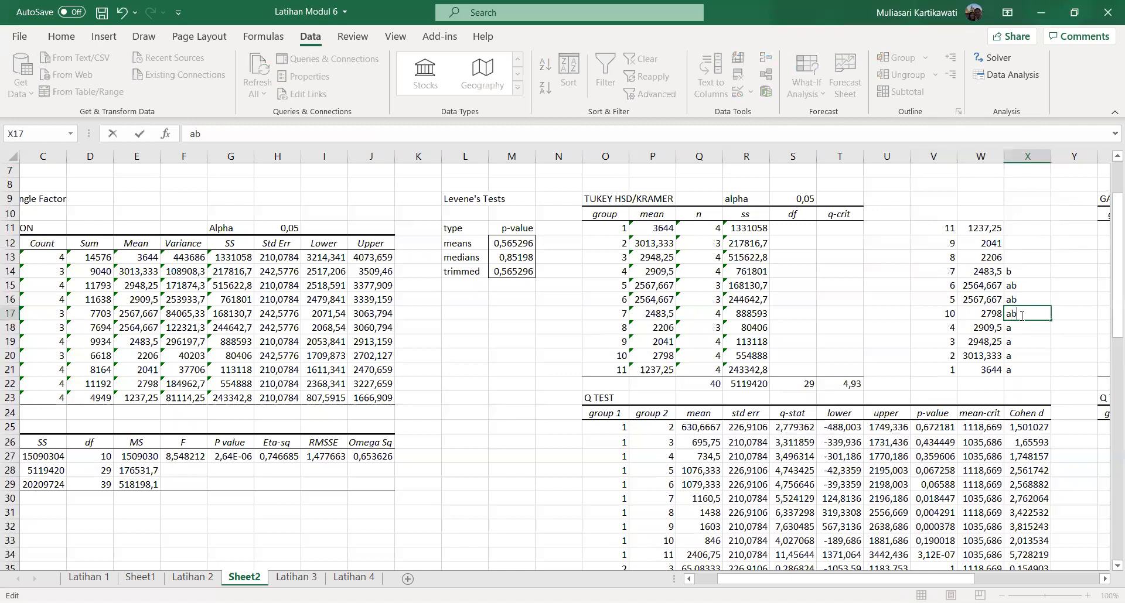
pyautogui.write('b')
pyautogui.press('Return')
# Check the Q TEST p-value for the comparison of group 4 with group 7
pyautogui.press('Down')
pyautogui.press('Down')
pyautogui.press('Down')
pyautogui.press('Down')
pyautogui.press('Down')
pyautogui.press('Down')
pyautogui.press('Down')
pyautogui.press('Down')
pyautogui.press('Down')
pyautogui.press('Down')
pyautogui.press('Down')
pyautogui.press('Down')
pyautogui.press('Down')
pyautogui.press('Down')
pyautogui.press('Down')
pyautogui.press('Down')
pyautogui.press('Down')
pyautogui.press('Down')
pyautogui.press('Down')
pyautogui.press('Down')
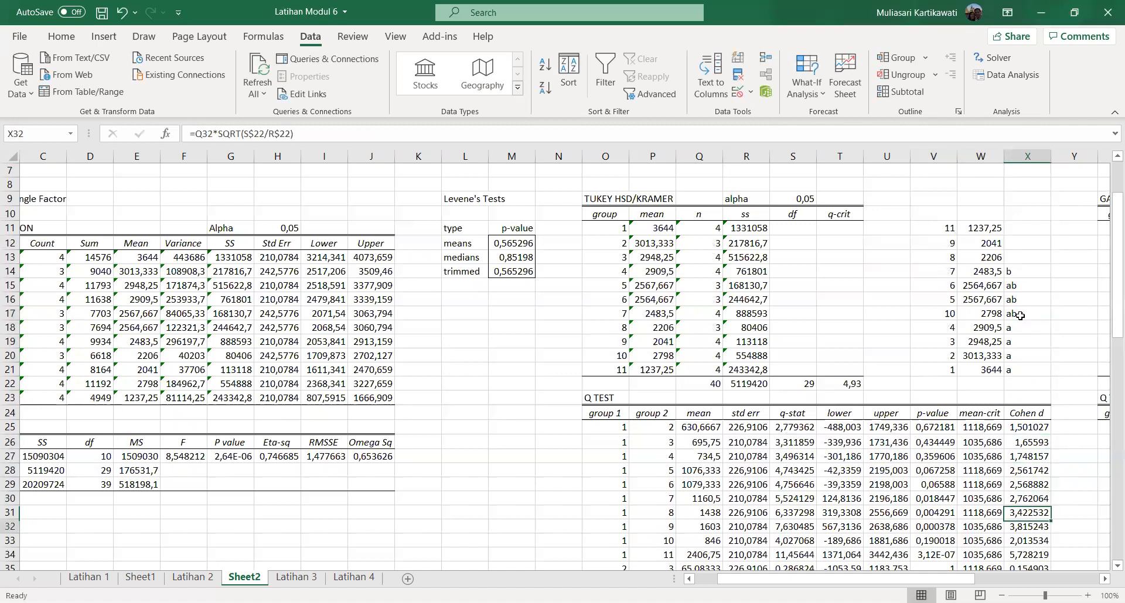
pyautogui.press('Down')
pyautogui.press('Down')
pyautogui.press('Down')
pyautogui.press('Down')
pyautogui.press('Down')
pyautogui.press('Down')
pyautogui.press('Down')
pyautogui.press('Down')
pyautogui.press('Down')
pyautogui.press('Down')
pyautogui.press('Down')
pyautogui.press('Down')
pyautogui.press('Down')
pyautogui.press('Down')
pyautogui.press('Down')
pyautogui.press('Down')
pyautogui.press('Down')
pyautogui.press('Down')
pyautogui.press('Down')
pyautogui.press('Down')
pyautogui.press('Up')
pyautogui.press('Up')
pyautogui.press('Up')
pyautogui.press('Up')
pyautogui.press('Up')
pyautogui.press('Up')
pyautogui.press('Up')
pyautogui.press('Up')
pyautogui.press('Up')
pyautogui.press('Up')
pyautogui.press('Up')
pyautogui.press('Up')
pyautogui.press('Up')
pyautogui.press('Up')
pyautogui.press('Up')
pyautogui.press('Up')
pyautogui.press('Up')
pyautogui.press('Up')
pyautogui.press('Up')
pyautogui.press('Up')
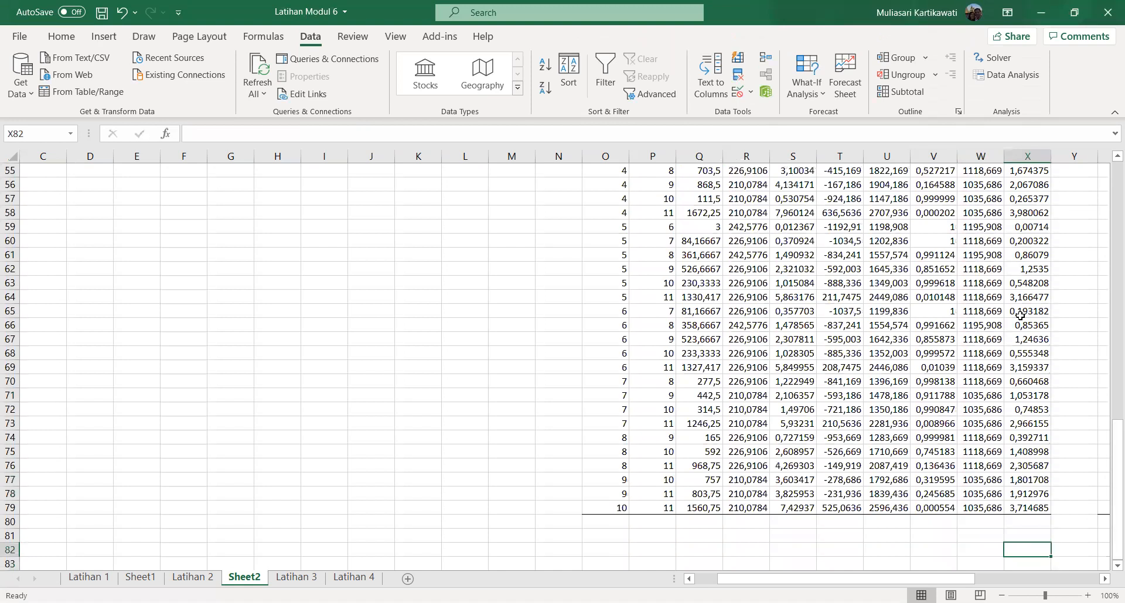
pyautogui.press('Up')
pyautogui.press('Up')
pyautogui.press('Up')
pyautogui.press('Up')
pyautogui.press('Up')
pyautogui.press('Up')
pyautogui.press('Up')
pyautogui.press('Up')
pyautogui.press('Up')
pyautogui.press('Up')
pyautogui.press('Up')
pyautogui.press('Up')
pyautogui.press('Up')
pyautogui.press('Up')
pyautogui.press('Up')
pyautogui.press('Up')
pyautogui.press('Up')
pyautogui.press('Up')
pyautogui.press('Up')
pyautogui.press('Up')
pyautogui.press('Right')
pyautogui.press('Right')
pyautogui.press('Down')
pyautogui.press('Down')
pyautogui.press('Down')
pyautogui.press('Down')
pyautogui.press('Down')
pyautogui.press('Down')
pyautogui.press('Down')
pyautogui.press('Down')
pyautogui.press('Down')
pyautogui.press('Down')
pyautogui.press('Down')
pyautogui.press('Down')
pyautogui.press('Left')
pyautogui.press('Left')
pyautogui.press('Left')
pyautogui.press('Left')
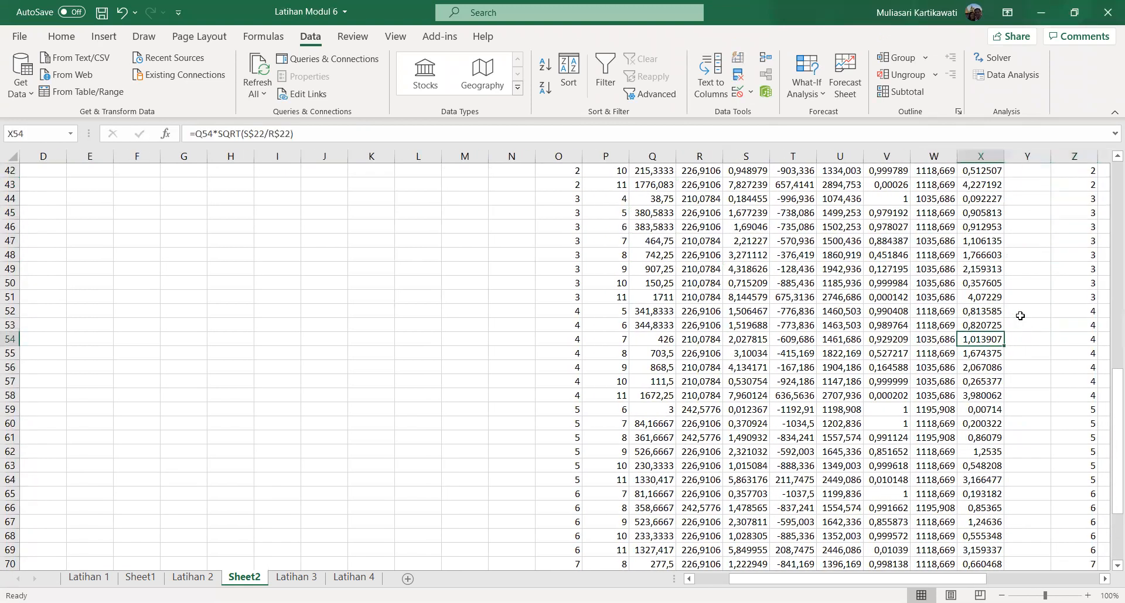
# Change the letter of group 4 in the sorted means list to "ab" in X18
pyautogui.press('Up')
pyautogui.press('Up')
pyautogui.press('Up')
pyautogui.press('Up')
pyautogui.press('Up')
pyautogui.press('Up')
pyautogui.press('Up')
pyautogui.press('Up')
pyautogui.press('Up')
pyautogui.press('Up')
pyautogui.press('Up')
pyautogui.press('Up')
pyautogui.press('Up')
pyautogui.press('Up')
pyautogui.press('Up')
pyautogui.press('Up')
pyautogui.press('Up')
pyautogui.press('Up')
pyautogui.press('Up')
pyautogui.press('Up')
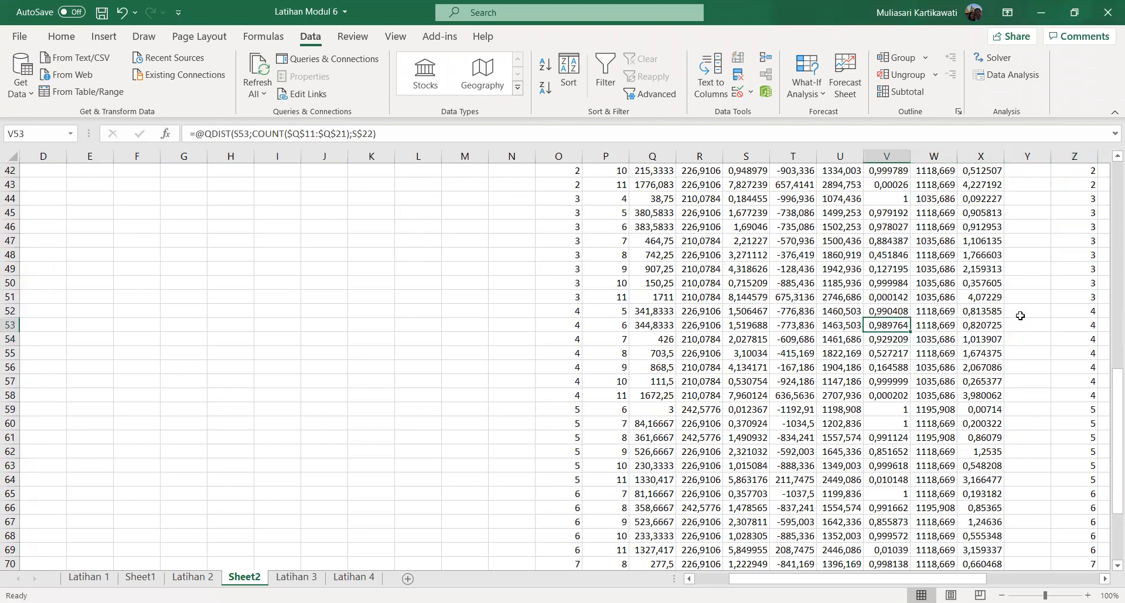
pyautogui.press('Up')
pyautogui.press('Up')
pyautogui.press('Up')
pyautogui.press('Up')
pyautogui.press('Up')
pyautogui.press('Up')
pyautogui.press('Up')
pyautogui.press('Up')
pyautogui.press('Up')
pyautogui.press('Up')
pyautogui.press('Up')
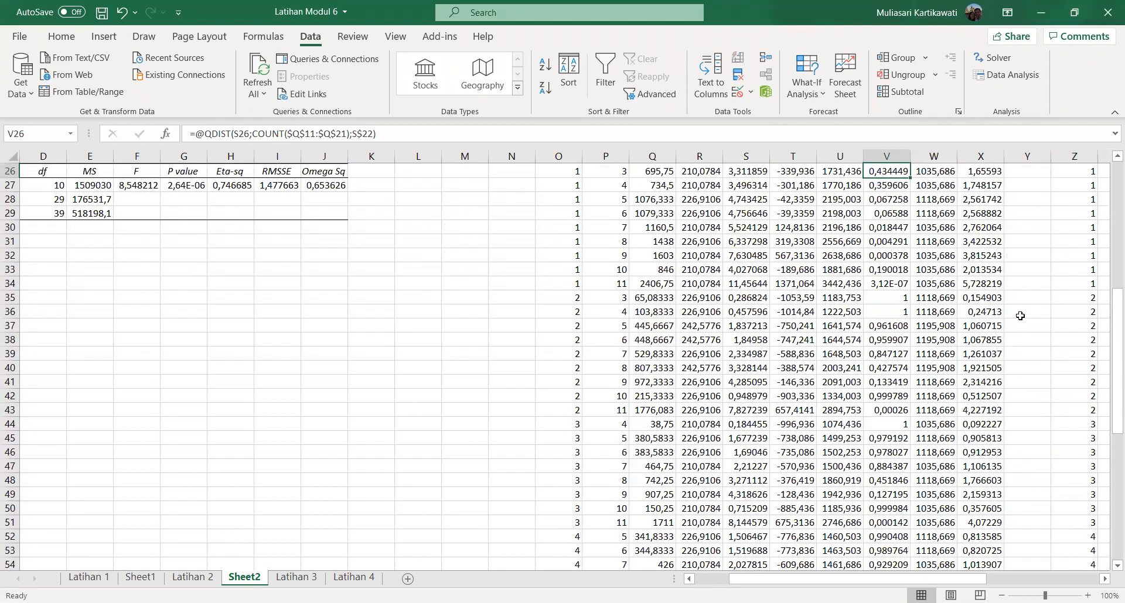
pyautogui.press('Right')
pyautogui.press('Right')
pyautogui.press('Down')
pyautogui.press('Right')
pyautogui.press('Left')
pyautogui.press('Down')
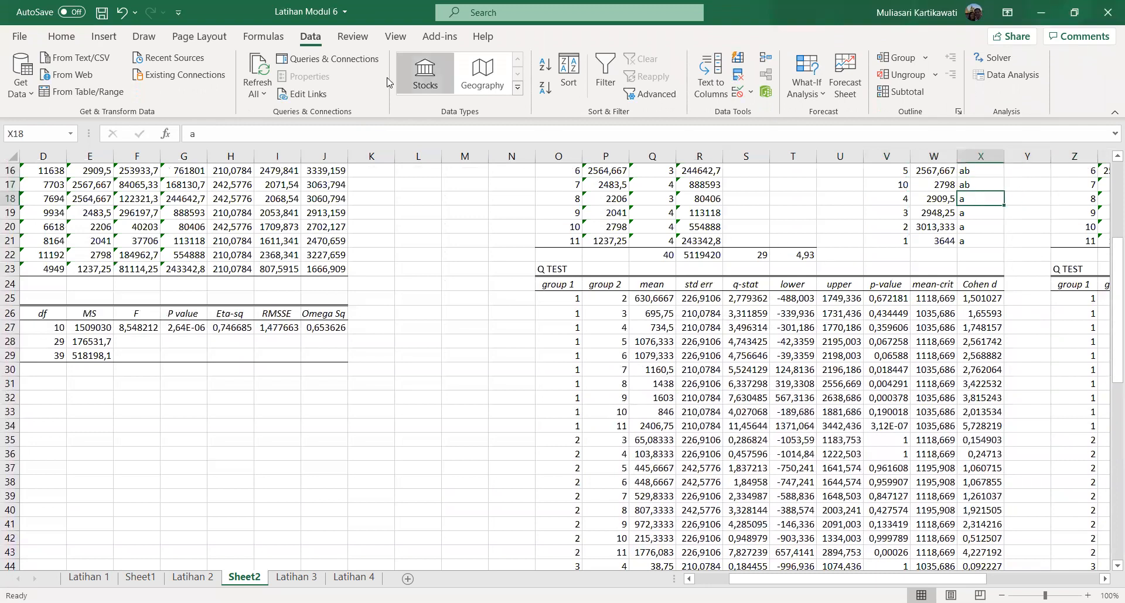
pyautogui.click(249, 136)
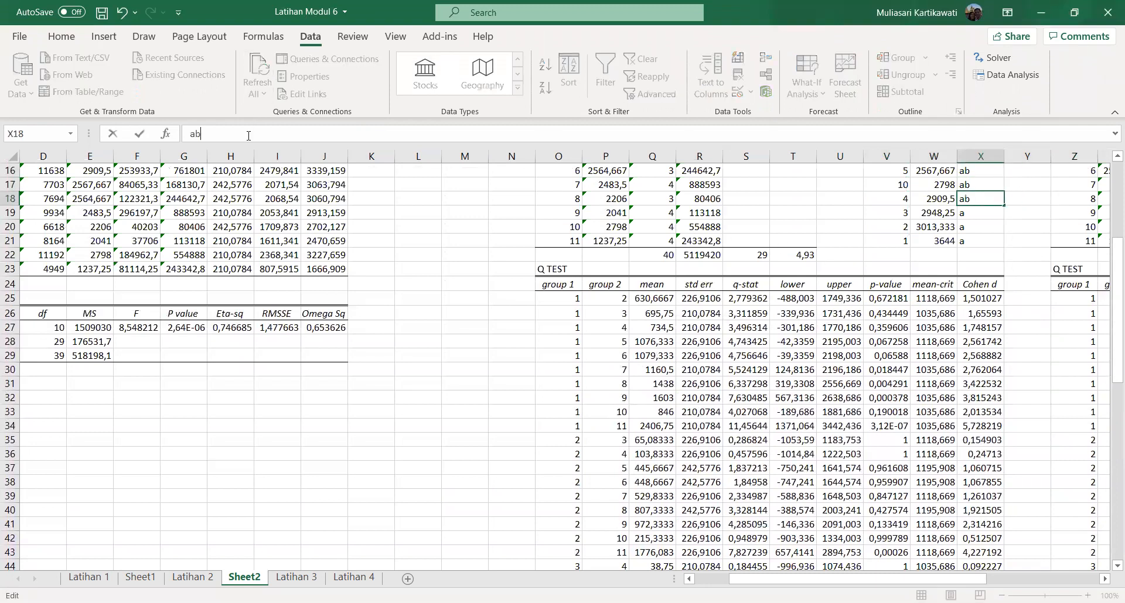
pyautogui.press('Return')
# Check the Q TEST p-value for the comparison of group 3 with group 7
pyautogui.press('Down')
pyautogui.press('Down')
pyautogui.press('Down')
pyautogui.press('Down')
pyautogui.press('Down')
pyautogui.press('Down')
pyautogui.press('Down')
pyautogui.press('Down')
pyautogui.press('Down')
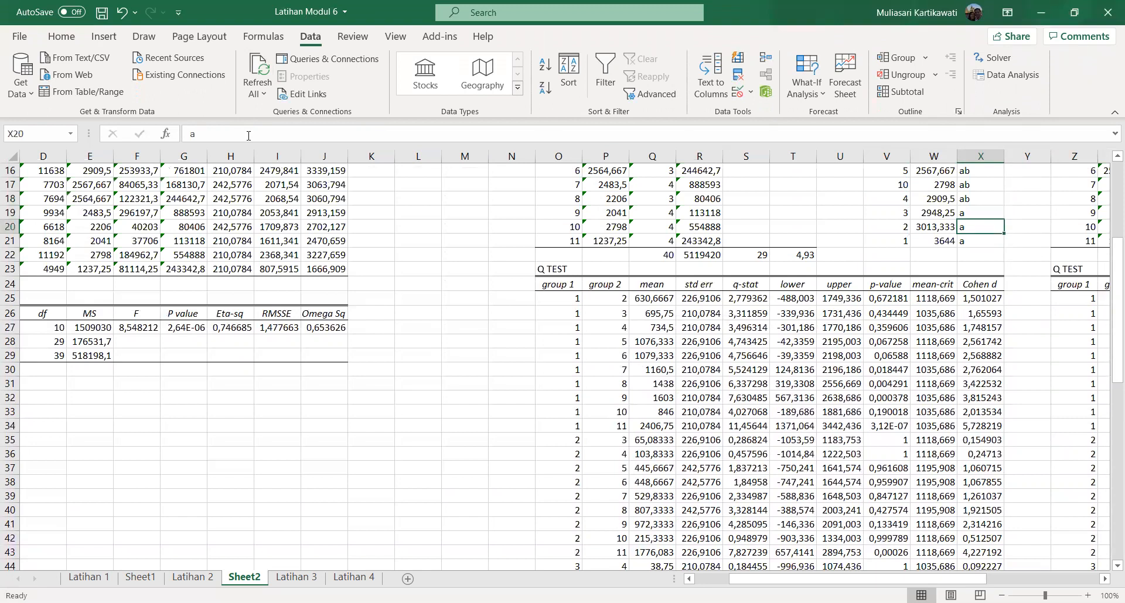
pyautogui.press('Left')
pyautogui.press('Left')
pyautogui.press('Down')
pyautogui.press('Down')
pyautogui.press('Down')
pyautogui.press('Down')
pyautogui.press('Down')
pyautogui.press('Down')
pyautogui.press('Down')
pyautogui.press('Down')
pyautogui.press('Down')
pyautogui.press('Down')
pyautogui.press('Down')
pyautogui.press('Down')
pyautogui.press('Down')
pyautogui.press('Down')
pyautogui.press('Down')
pyautogui.press('Down')
pyautogui.press('Down')
pyautogui.press('Down')
pyautogui.press('Down')
pyautogui.press('Down')
pyautogui.press('Down')
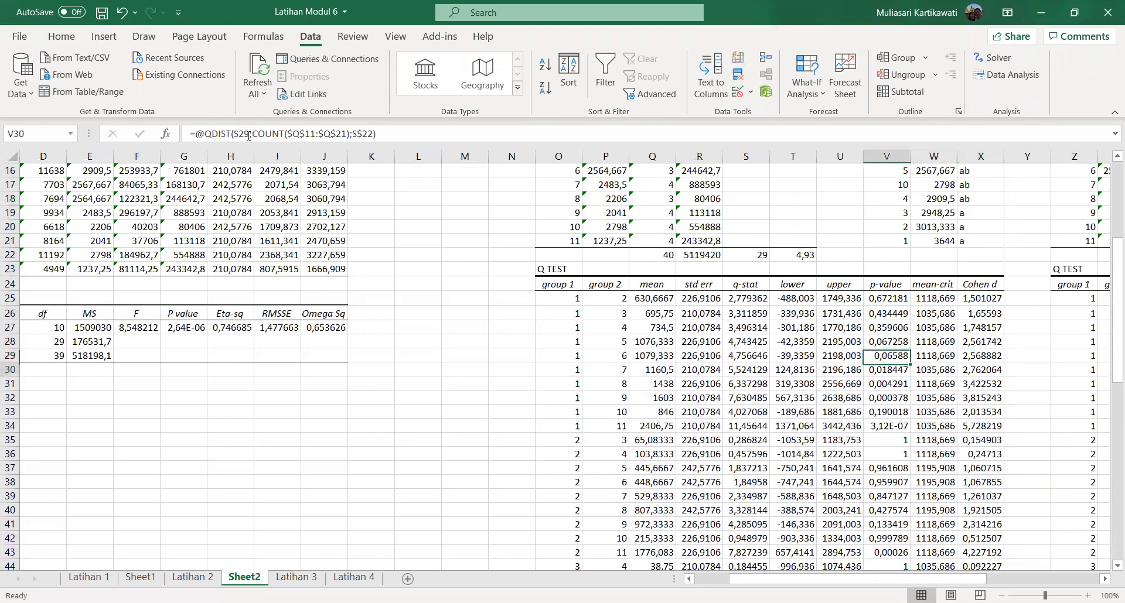
pyautogui.press('Up')
pyautogui.press('Up')
pyautogui.press('Up')
pyautogui.press('Up')
pyautogui.press('Up')
pyautogui.press('Up')
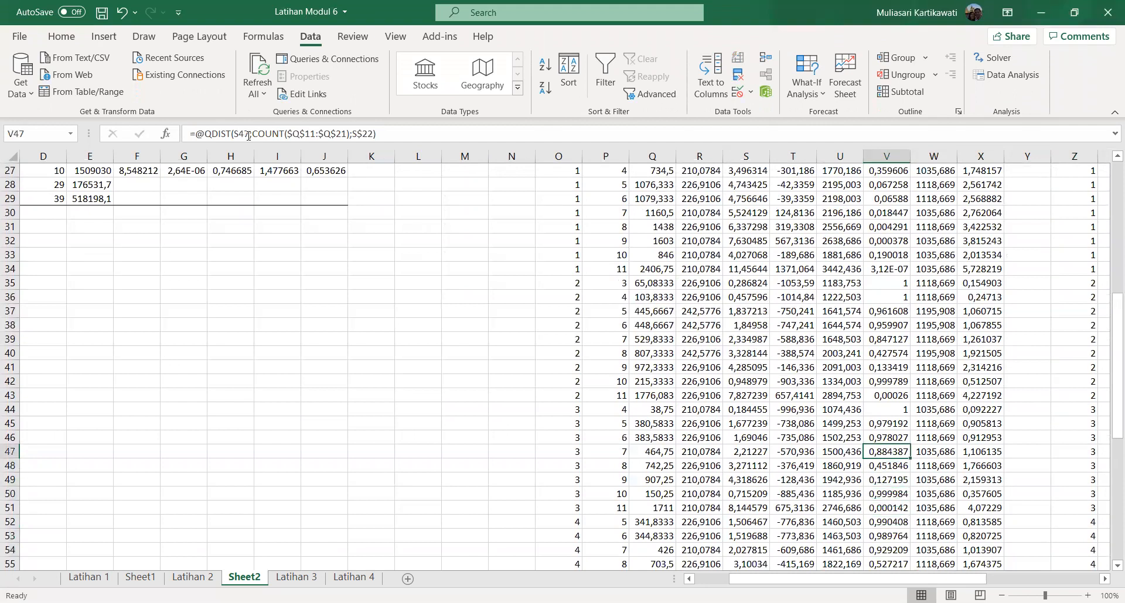
# Change the letter of group 3 in the sorted means list to "ab" in X19
pyautogui.press('Up')
pyautogui.press('Up')
pyautogui.press('Up')
pyautogui.press('Up')
pyautogui.press('Up')
pyautogui.press('Up')
pyautogui.press('Up')
pyautogui.press('Up')
pyautogui.press('Up')
pyautogui.press('Up')
pyautogui.press('Up')
pyautogui.press('Up')
pyautogui.press('Up')
pyautogui.press('Up')
pyautogui.press('Up')
pyautogui.press('Up')
pyautogui.press('Up')
pyautogui.press('Up')
pyautogui.press('Up')
pyautogui.press('Up')
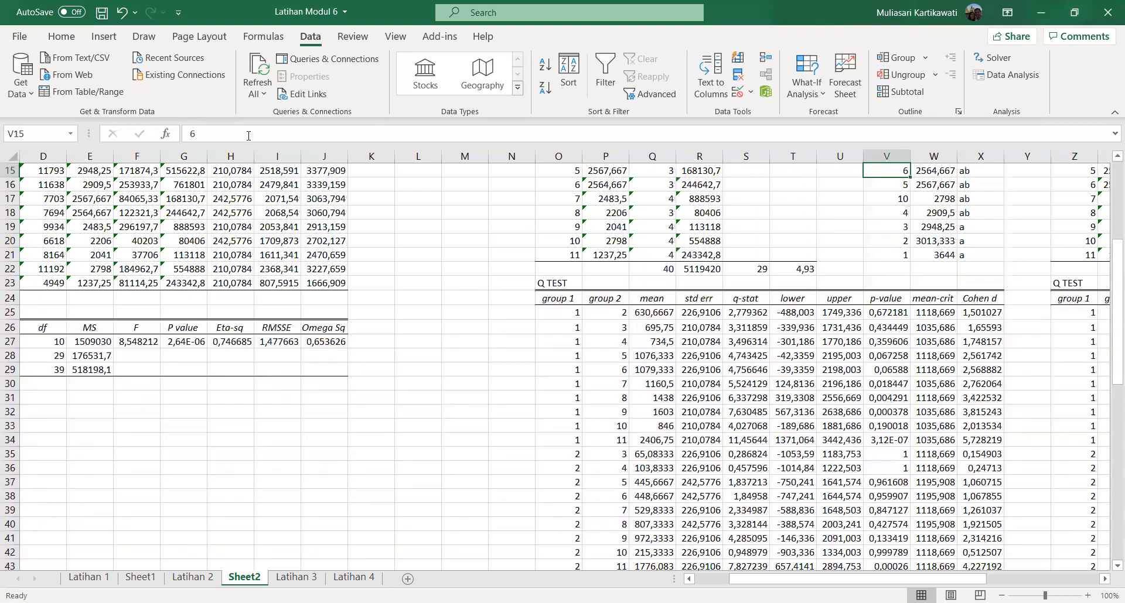
pyautogui.press('Up')
pyautogui.press('Up')
pyautogui.press('Up')
pyautogui.press('Right')
pyautogui.press('Right')
pyautogui.press('Down')
pyautogui.press('Down')
pyautogui.press('Down')
pyautogui.press('Down')
pyautogui.press('Down')
pyautogui.press('Down')
pyautogui.press('Down')
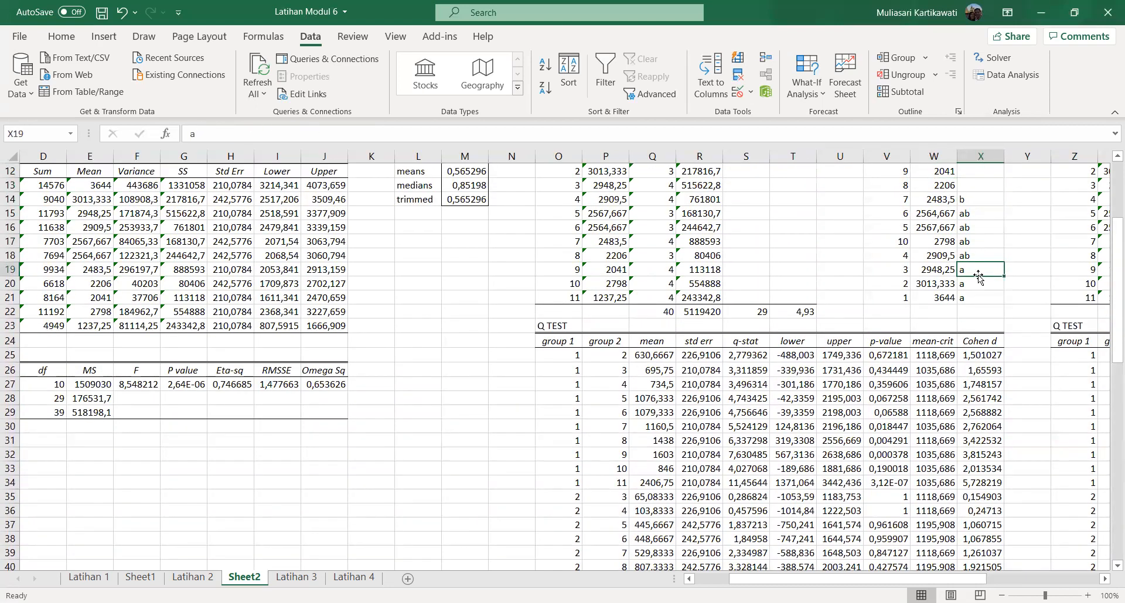
pyautogui.write('ab')
pyautogui.press('Return')
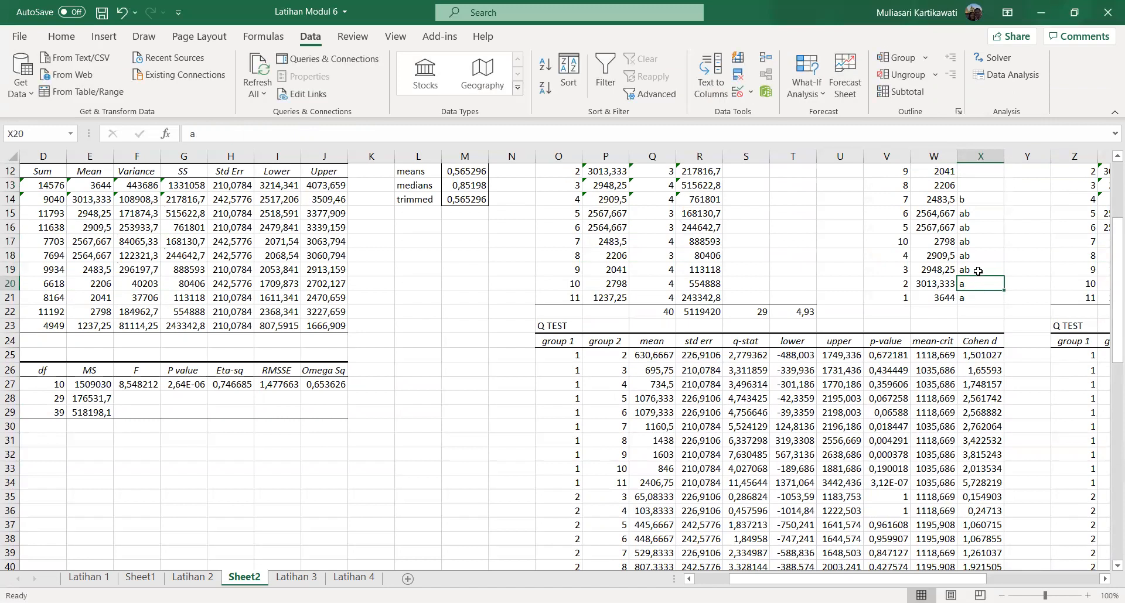
# Check the Q TEST p-value for the comparison of group 2 with group 7
pyautogui.press('Down')
pyautogui.press('Up')
pyautogui.press('Left')
pyautogui.press('Down')
pyautogui.press('Down')
pyautogui.press('Down')
pyautogui.press('Down')
pyautogui.press('Down')
pyautogui.press('Down')
pyautogui.press('Down')
pyautogui.press('Down')
pyautogui.press('Down')
pyautogui.press('Down')
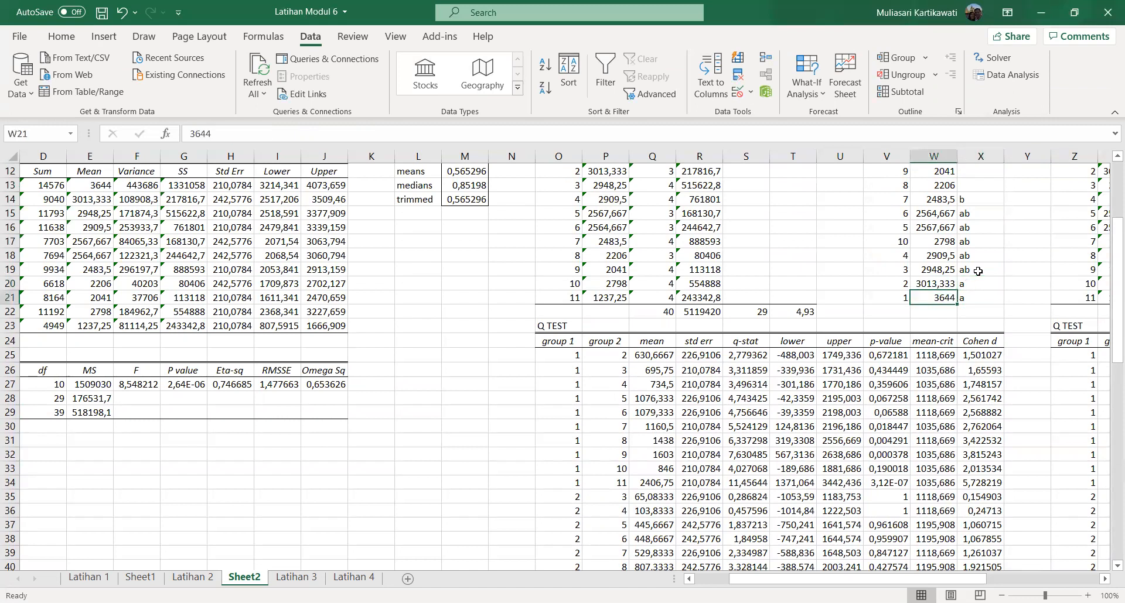
pyautogui.press('Left')
pyautogui.press('Down')
pyautogui.press('Down')
pyautogui.press('Down')
pyautogui.press('Down')
pyautogui.press('Down')
pyautogui.press('Down')
pyautogui.press('Down')
pyautogui.press('Down')
pyautogui.press('Down')
pyautogui.press('Down')
pyautogui.press('Down')
pyautogui.press('Down')
pyautogui.press('Down')
pyautogui.press('Down')
pyautogui.press('Down')
pyautogui.press('Down')
pyautogui.press('Down')
pyautogui.press('Down')
pyautogui.press('Down')
pyautogui.press('Down')
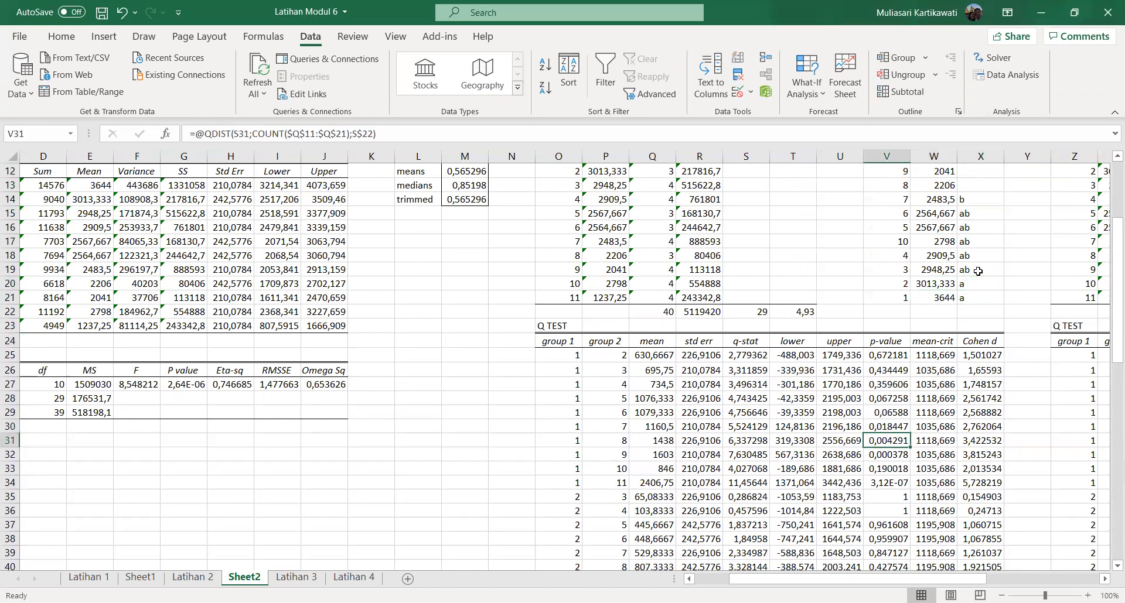
pyautogui.press('Up')
pyautogui.press('Up')
pyautogui.press('Up')
pyautogui.press('Up')
pyautogui.press('Up')
pyautogui.press('Up')
pyautogui.press('Up')
pyautogui.press('Up')
pyautogui.press('Up')
pyautogui.press('Up')
pyautogui.press('Up')
pyautogui.press('Up')
pyautogui.press('Up')
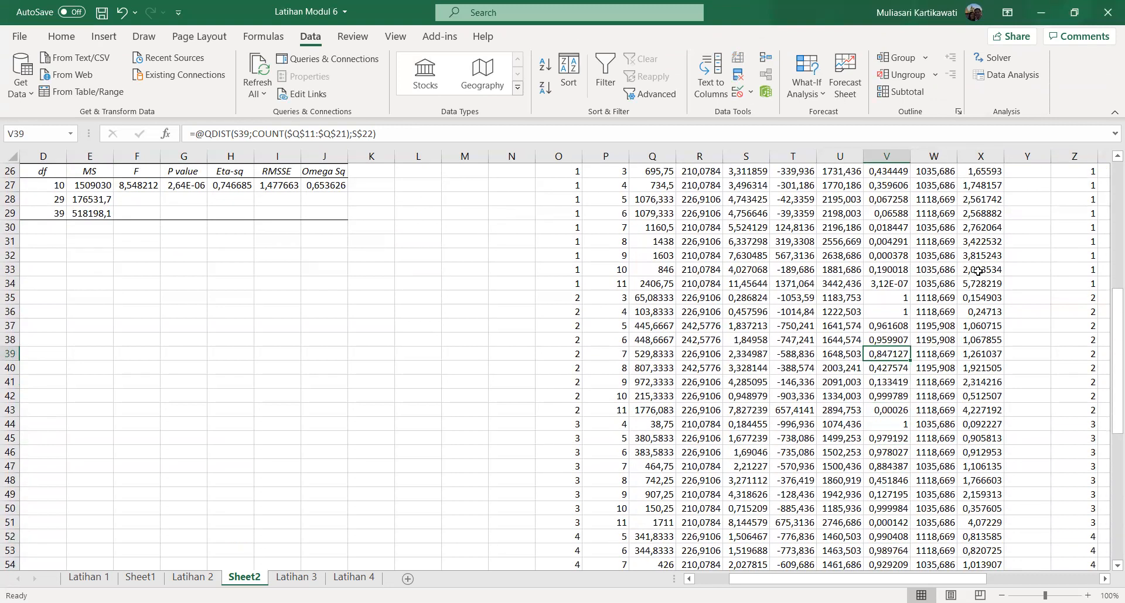
# Change the letter of group 2 in the sorted means list to "ab" in X20
pyautogui.scroll(4, 978, 271)
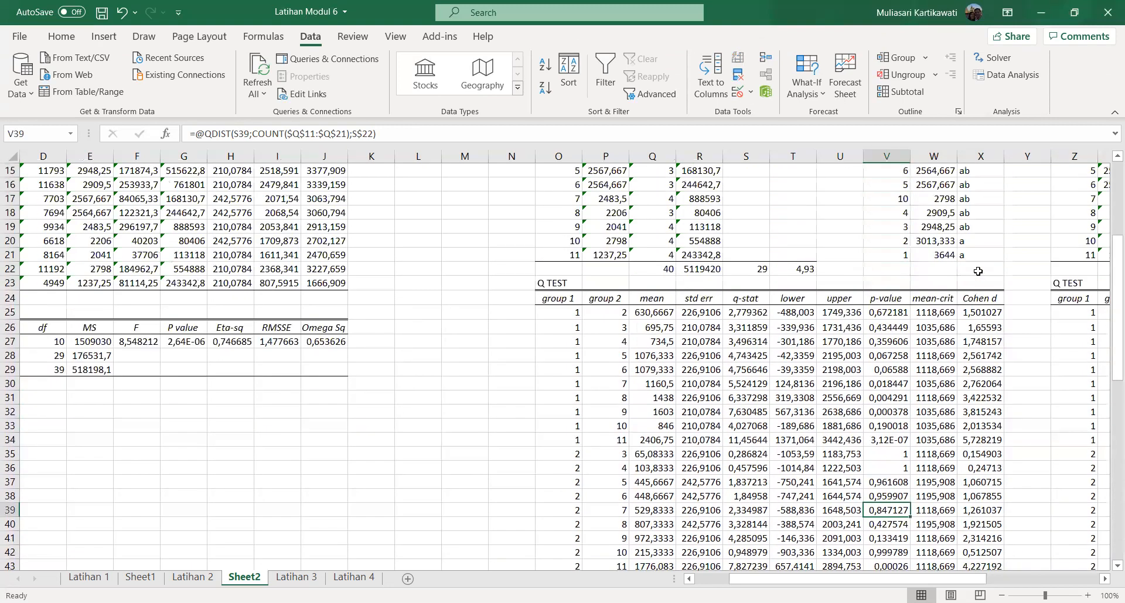
pyautogui.click(988, 235)
pyautogui.hotkey('ctrl', 'Up')
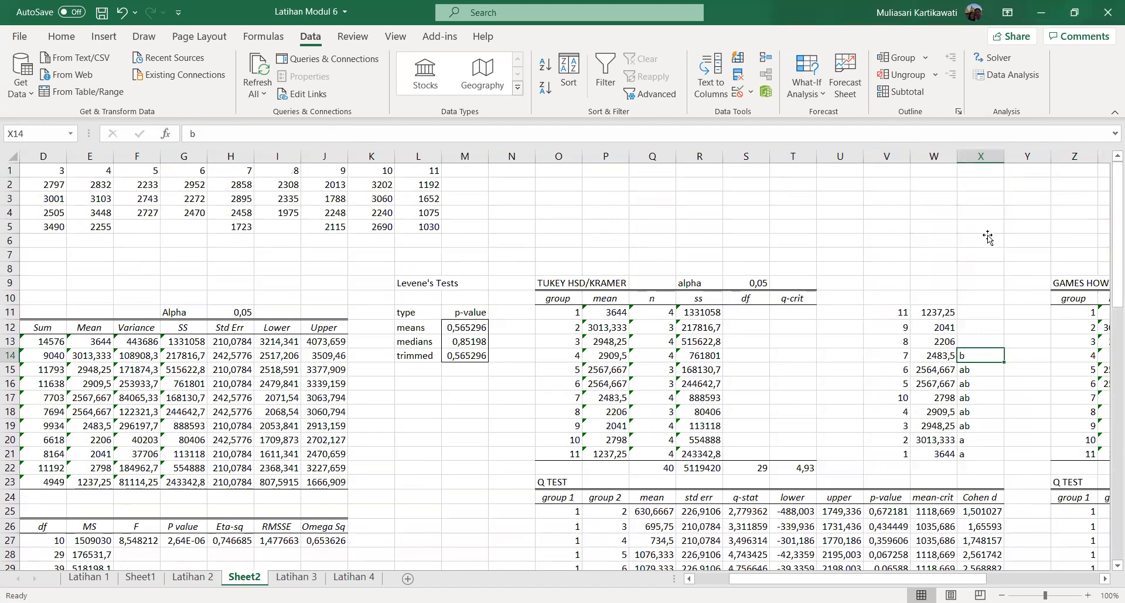
pyautogui.doubleClick(987, 440)
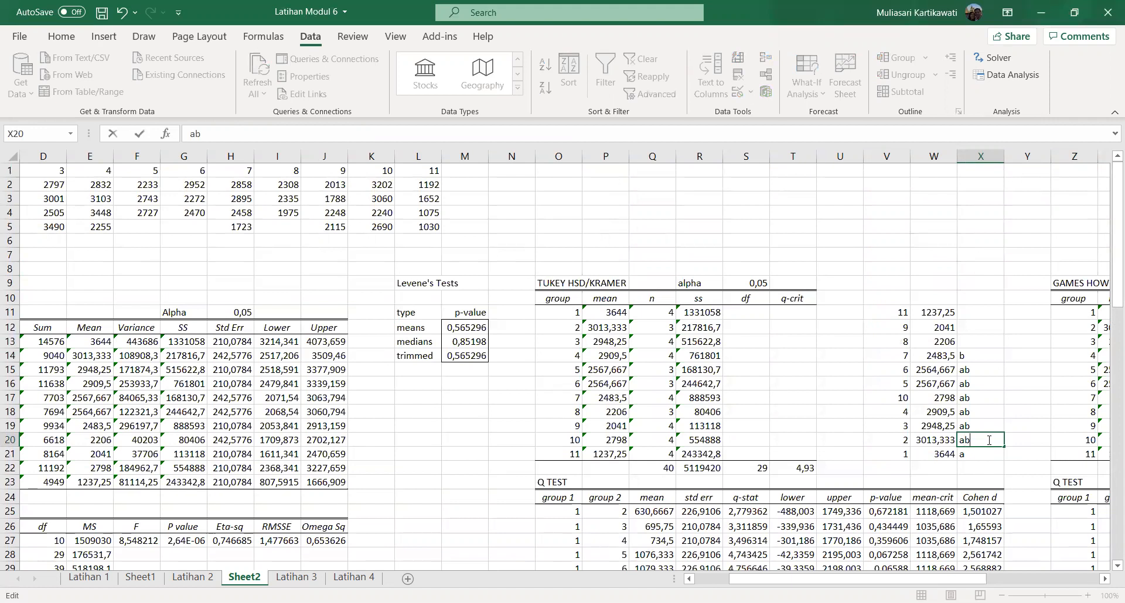
pyautogui.write('b')
pyautogui.press('Return')
pyautogui.click(987, 440)
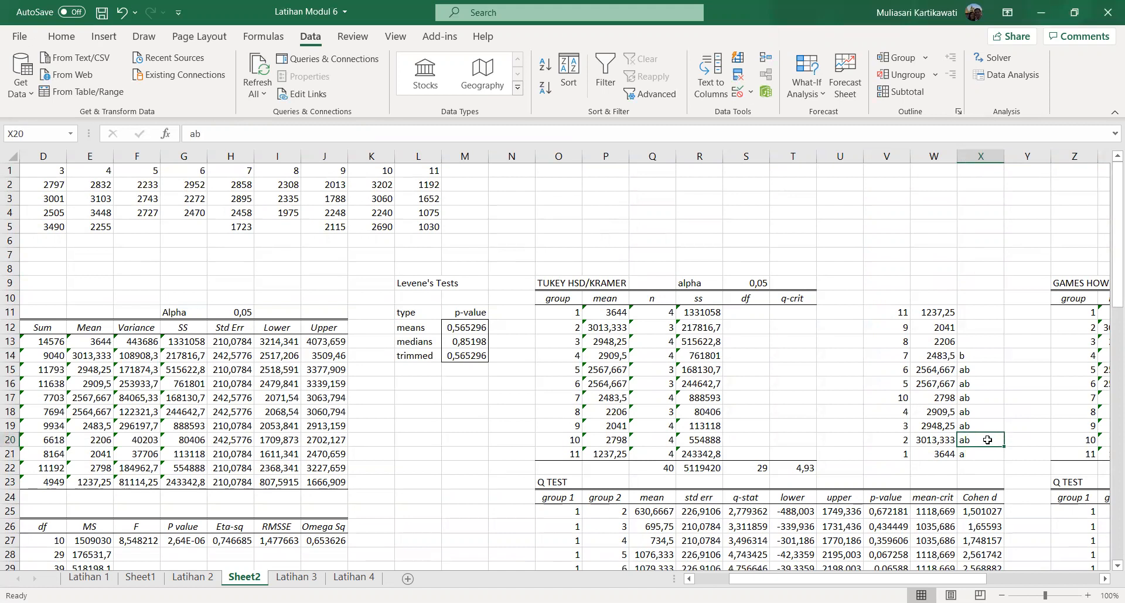
# Check the Q TEST p-value for the comparison of group 2 with group 8
pyautogui.press('Up')
pyautogui.press('Up')
pyautogui.press('Up')
pyautogui.press('Up')
pyautogui.press('Up')
pyautogui.press('Up')
pyautogui.press('Up')
pyautogui.press('Up')
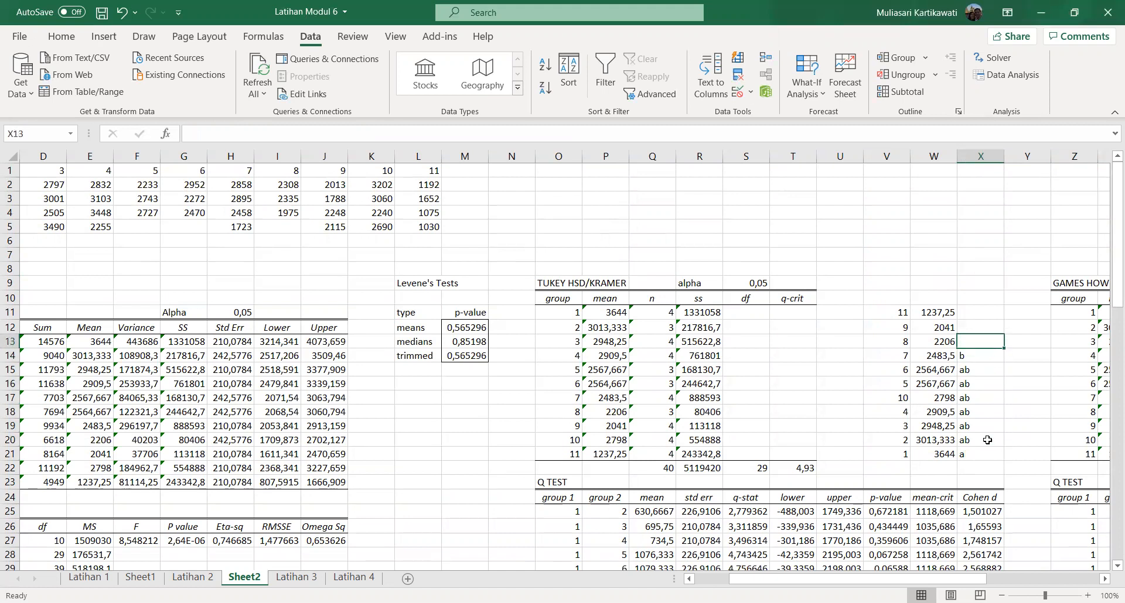
pyautogui.press('Down')
pyautogui.press('Down')
pyautogui.press('Down')
pyautogui.press('Down')
pyautogui.press('Down')
pyautogui.press('Down')
pyautogui.press('Down')
pyautogui.press('Down')
pyautogui.press('Down')
pyautogui.press('Down')
pyautogui.press('Down')
pyautogui.press('Down')
pyautogui.press('Down')
pyautogui.press('Down')
pyautogui.press('Down')
pyautogui.press('Down')
pyautogui.press('Down')
pyautogui.press('Down')
pyautogui.press('Down')
pyautogui.press('Down')
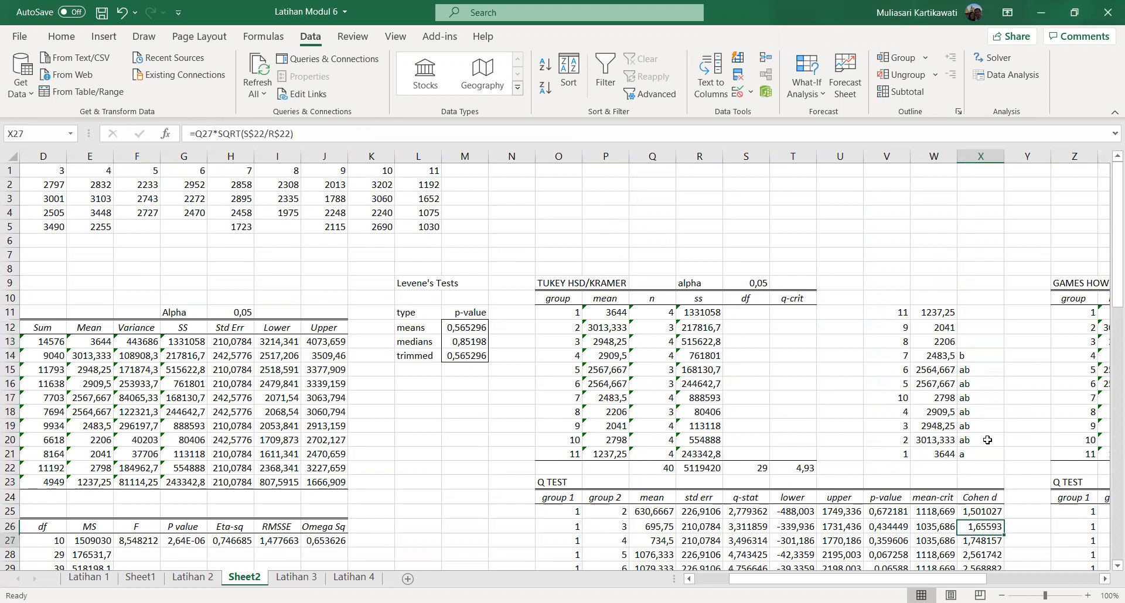
pyautogui.press('Left')
pyautogui.press('Left')
pyautogui.press('Down')
pyautogui.press('Up')
pyautogui.press('Up')
pyautogui.press('Up')
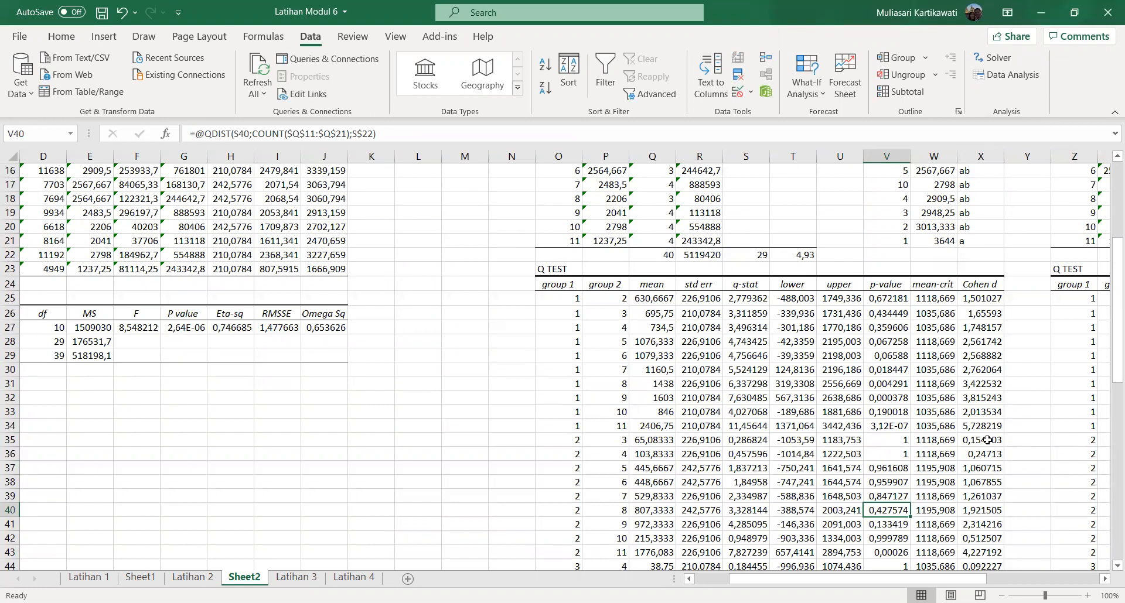
# Enter the letter "b" for group 8 in the sorted means list in X13
pyautogui.press('Up')
pyautogui.press('Up')
pyautogui.press('Up')
pyautogui.press('Up')
pyautogui.press('Up')
pyautogui.press('Up')
pyautogui.press('Up')
pyautogui.press('Up')
pyautogui.press('Up')
pyautogui.press('Up')
pyautogui.press('Up')
pyautogui.press('Up')
pyautogui.press('Up')
pyautogui.press('Up')
pyautogui.press('Up')
pyautogui.press('Up')
pyautogui.press('Up')
pyautogui.press('Up')
pyautogui.press('Up')
pyautogui.press('Up')
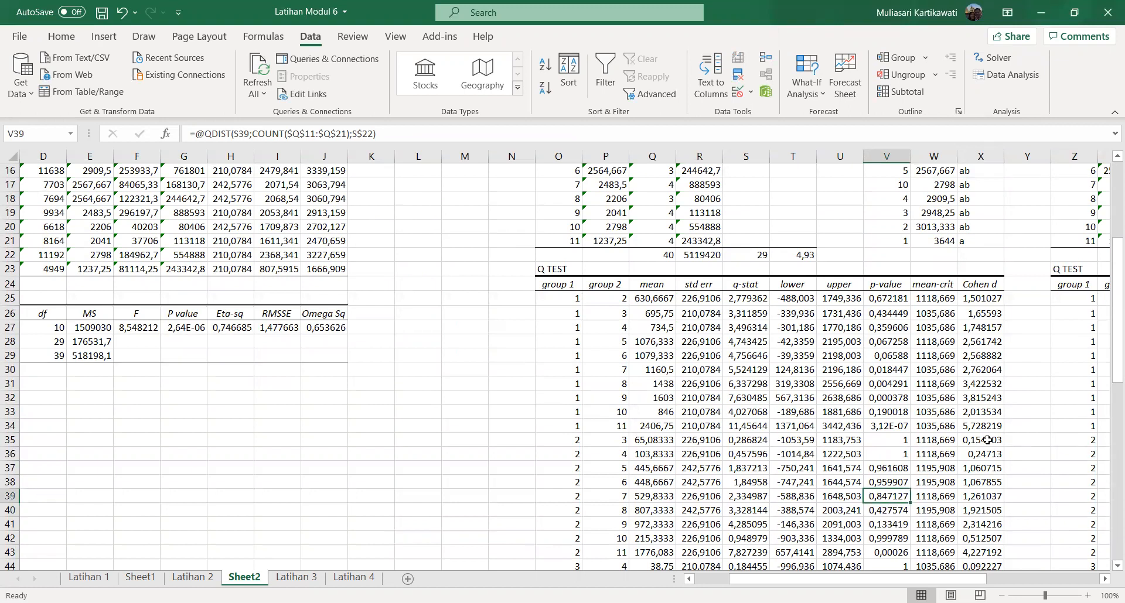
pyautogui.press('Right')
pyautogui.press('Right')
pyautogui.press('Down')
pyautogui.press('Down')
pyautogui.press('Down')
pyautogui.press('Down')
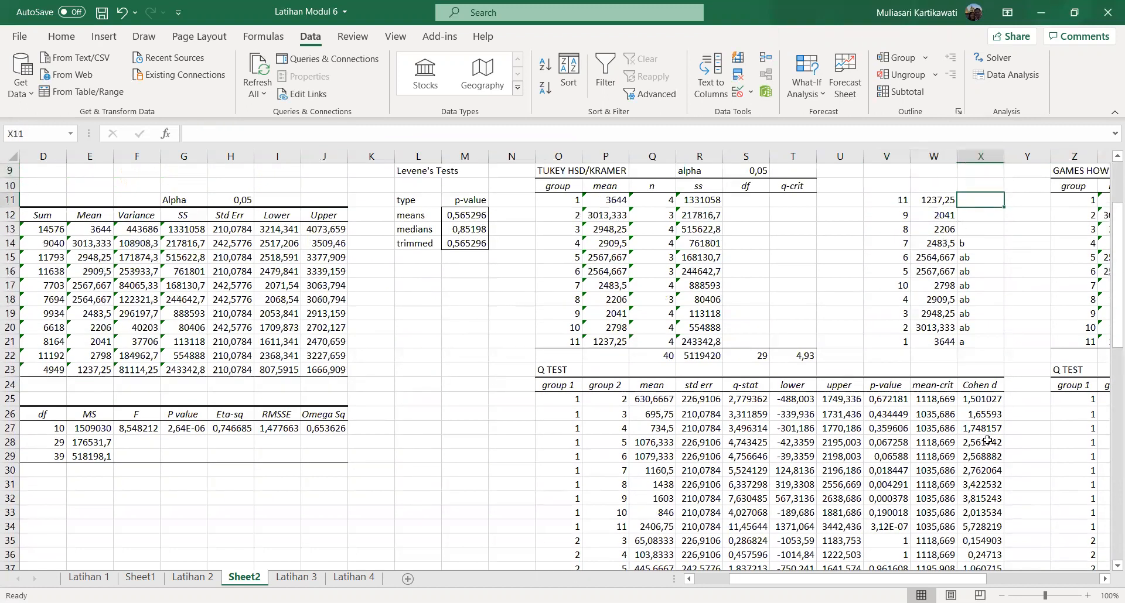
pyautogui.write('b')
pyautogui.press('Return')
# Check the Q TEST p-value for the comparison of group 2 with group 9
pyautogui.press('Down')
pyautogui.press('Down')
pyautogui.press('Down')
pyautogui.press('Down')
pyautogui.press('Down')
pyautogui.press('Down')
pyautogui.press('Down')
pyautogui.press('Down')
pyautogui.press('Down')
pyautogui.press('Down')
pyautogui.press('Down')
pyautogui.press('Down')
pyautogui.press('Down')
pyautogui.press('Down')
pyautogui.press('Down')
pyautogui.press('Down')
pyautogui.press('Down')
pyautogui.press('Down')
pyautogui.press('Down')
pyautogui.press('Down')
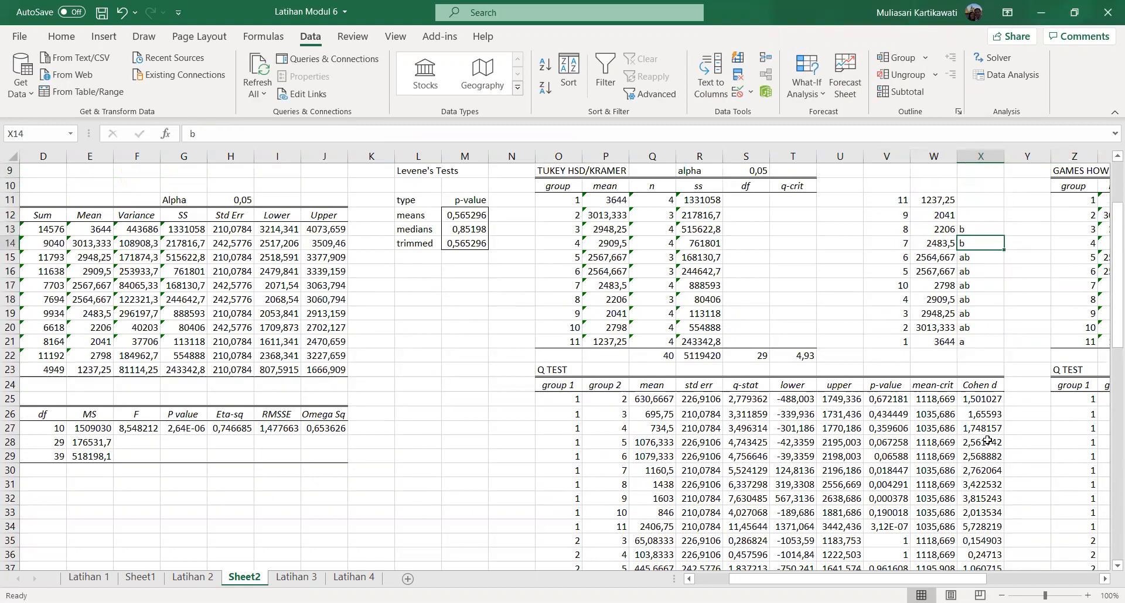
pyautogui.press('Down')
pyautogui.press('Down')
pyautogui.press('Down')
pyautogui.press('Down')
pyautogui.press('Down')
pyautogui.press('Down')
pyautogui.press('Down')
pyautogui.press('Left')
pyautogui.press('Left')
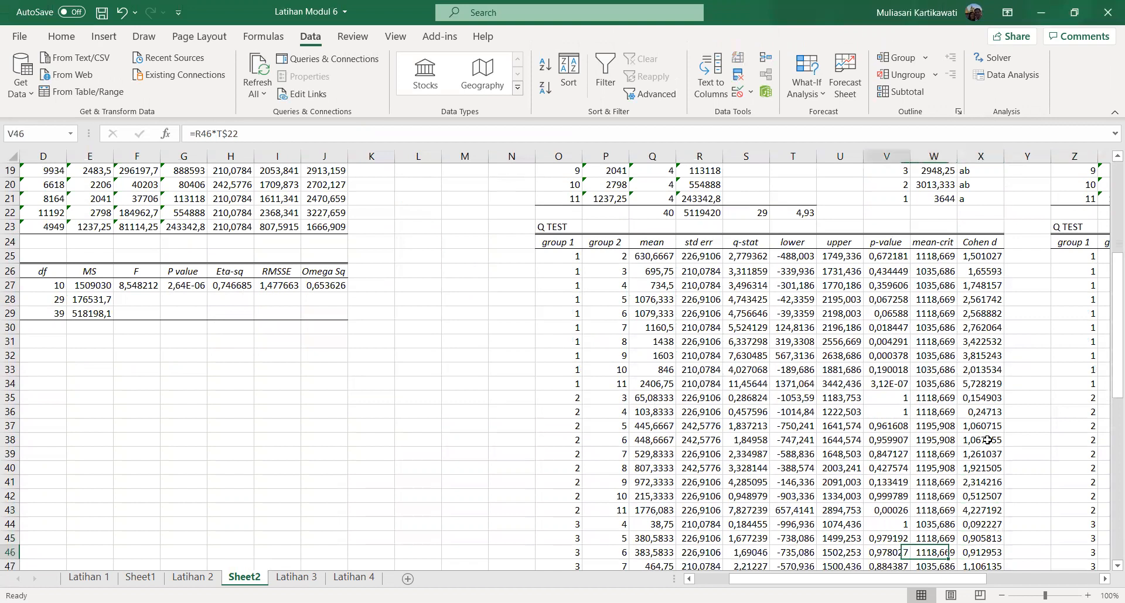
pyautogui.press('Up')
pyautogui.press('Up')
pyautogui.press('Up')
pyautogui.press('Up')
pyautogui.press('Up')
pyautogui.press('Up')
pyautogui.press('Up')
pyautogui.press('Up')
pyautogui.press('Up')
pyautogui.press('Up')
pyautogui.press('Up')
pyautogui.press('Up')
pyautogui.press('Up')
pyautogui.press('Up')
pyautogui.press('Up')
pyautogui.press('Up')
pyautogui.press('Up')
pyautogui.press('Up')
pyautogui.press('Up')
pyautogui.press('Up')
pyautogui.press('Up')
pyautogui.press('Up')
pyautogui.press('Up')
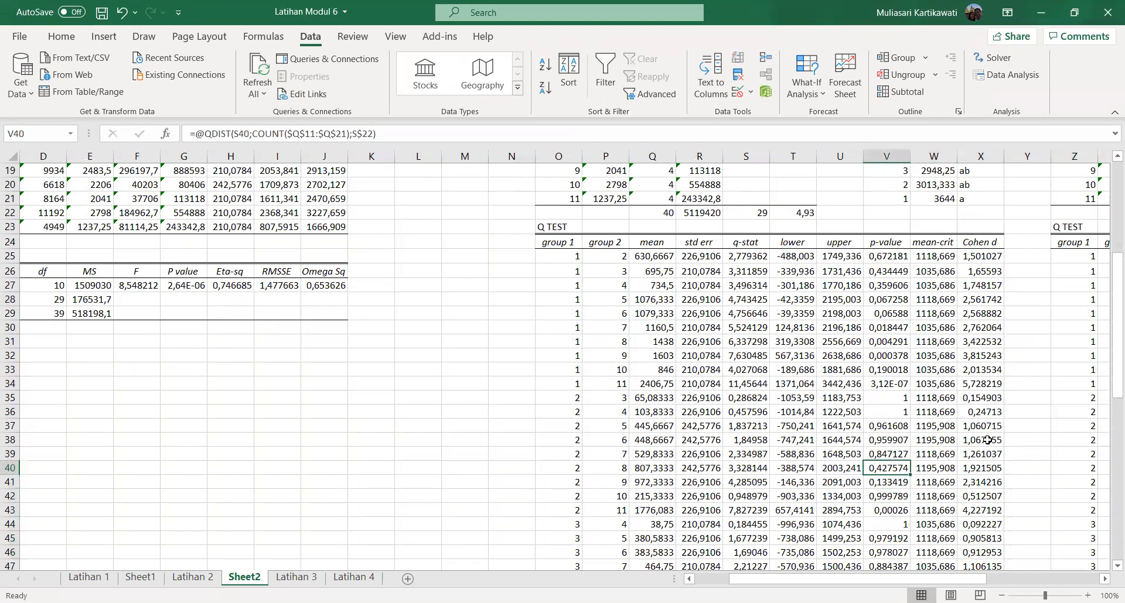
# Enter the letter "b" for group 9 in the sorted means list in X12
pyautogui.press('Up')
pyautogui.press('Up')
pyautogui.press('Up')
pyautogui.press('Up')
pyautogui.press('Up')
pyautogui.press('Up')
pyautogui.press('Up')
pyautogui.press('Up')
pyautogui.press('Up')
pyautogui.press('Up')
pyautogui.press('Up')
pyautogui.press('Up')
pyautogui.press('Up')
pyautogui.press('Right')
pyautogui.press('Right')
pyautogui.press('Down')
pyautogui.press('Down')
pyautogui.write('b')
pyautogui.press('Return')
# Check the Q TEST p-value for the comparison of group 2 with group 11
pyautogui.press('Down')
pyautogui.press('Down')
pyautogui.press('Down')
pyautogui.press('Down')
pyautogui.press('Down')
pyautogui.press('Down')
pyautogui.press('Down')
pyautogui.press('Down')
pyautogui.press('Down')
pyautogui.press('Down')
pyautogui.press('Down')
pyautogui.press('Down')
pyautogui.press('Down')
pyautogui.press('Down')
pyautogui.press('Down')
pyautogui.press('Down')
pyautogui.press('Down')
pyautogui.press('Down')
pyautogui.press('Down')
pyautogui.press('Down')
pyautogui.press('Down')
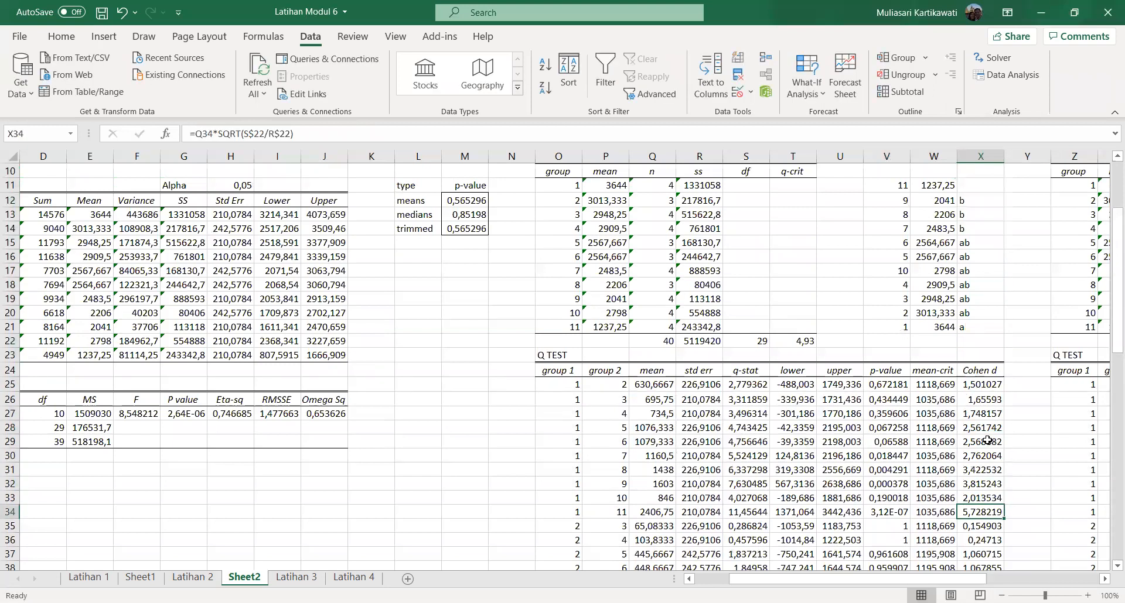
pyautogui.press('Left')
pyautogui.press('Down')
pyautogui.press('Down')
pyautogui.press('Down')
pyautogui.press('Down')
pyautogui.press('Down')
pyautogui.press('Down')
pyautogui.press('Down')
pyautogui.press('Down')
pyautogui.press('Down')
pyautogui.press('Down')
pyautogui.press('Down')
pyautogui.press('Down')
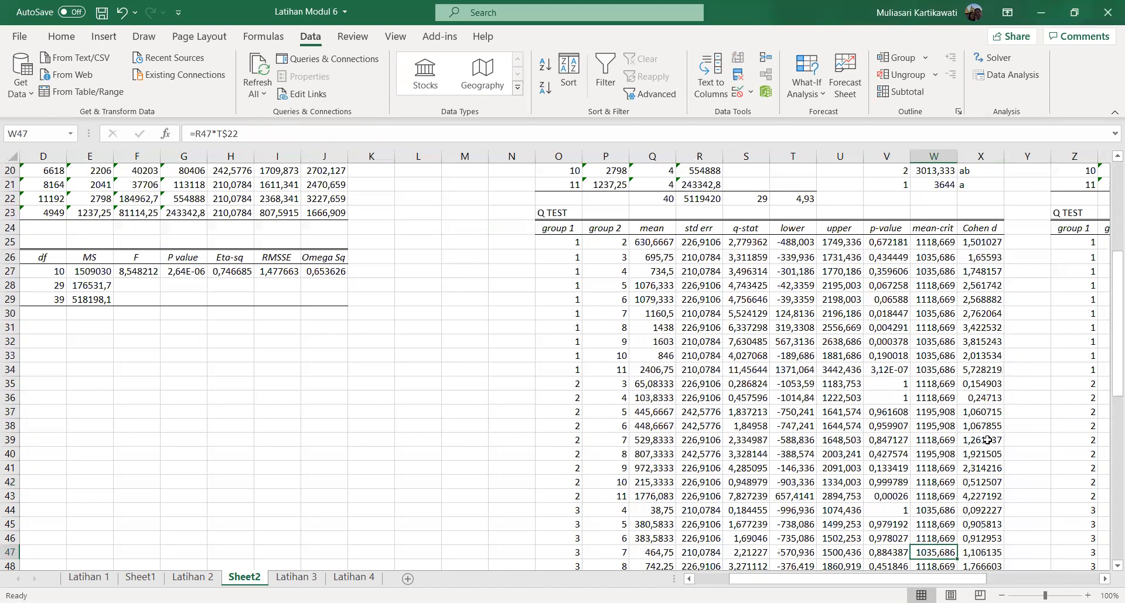
pyautogui.press('Left')
pyautogui.press('Down')
pyautogui.press('Up')
pyautogui.press('Up')
pyautogui.press('Up')
pyautogui.press('Up')
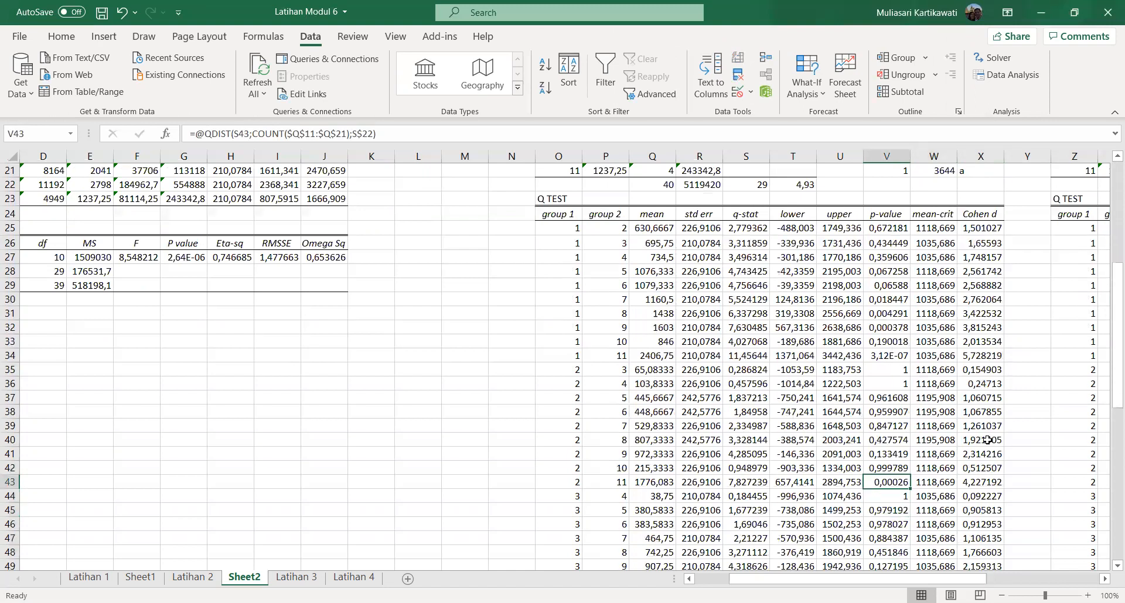
# Enter the letter "c" for group 11 in the sorted means list in X11
pyautogui.press('Up')
pyautogui.press('Up')
pyautogui.press('Up')
pyautogui.press('Up')
pyautogui.press('Up')
pyautogui.press('Up')
pyautogui.press('Up')
pyautogui.press('Up')
pyautogui.press('Up')
pyautogui.press('Up')
pyautogui.press('Up')
pyautogui.press('Up')
pyautogui.press('Up')
pyautogui.press('Up')
pyautogui.press('Up')
pyautogui.press('Up')
pyautogui.press('Up')
pyautogui.press('Up')
pyautogui.press('Up')
pyautogui.press('Up')
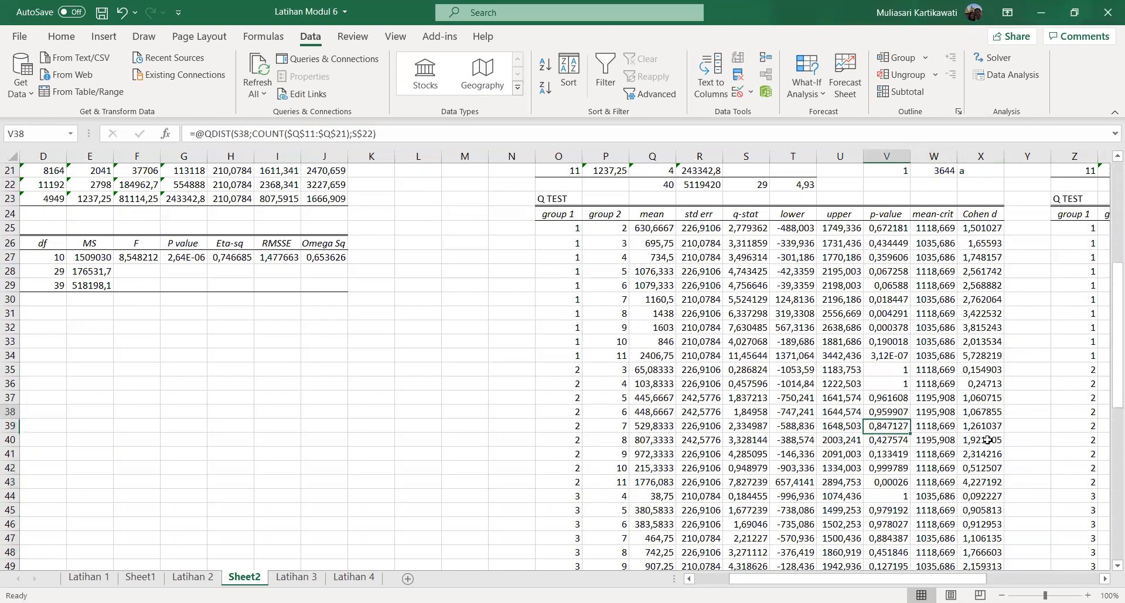
pyautogui.press('Right')
pyautogui.press('Right')
pyautogui.press('Up')
pyautogui.press('Up')
pyautogui.press('Down')
pyautogui.write('c')
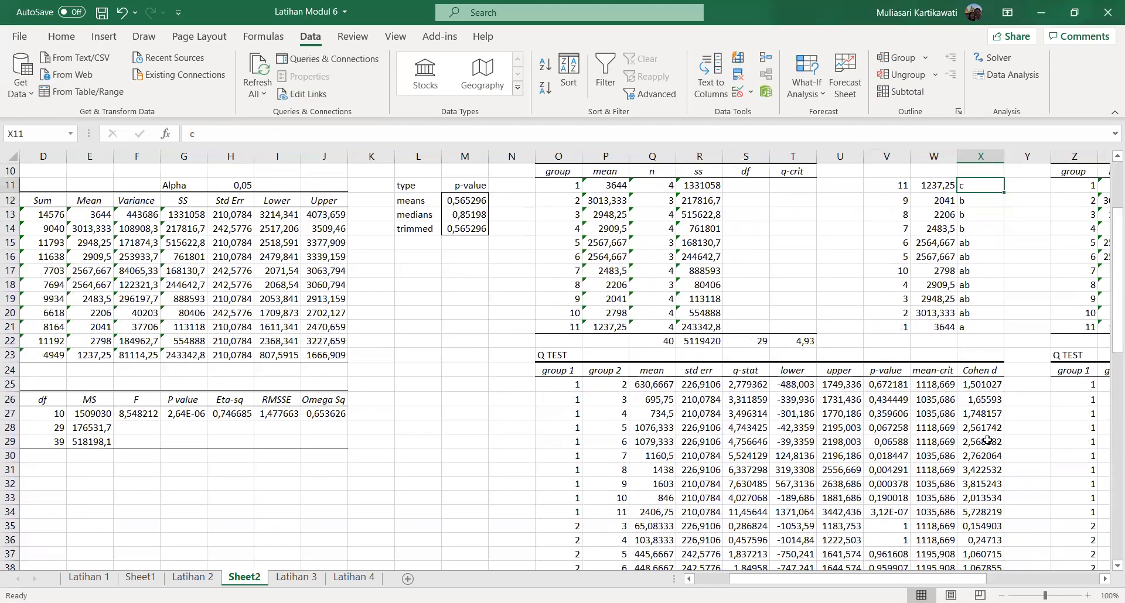
pyautogui.press('Down')
# Examine the remaining Q TEST p-values down to the comparison of group 9 with group 11 in V78
pyautogui.press('Down')
pyautogui.press('Down')
pyautogui.press('Down')
pyautogui.press('Down')
pyautogui.press('Down')
pyautogui.press('Down')
pyautogui.press('Down')
pyautogui.press('Down')
pyautogui.press('Down')
pyautogui.press('Down')
pyautogui.press('Down')
pyautogui.press('Down')
pyautogui.press('Down')
pyautogui.press('Down')
pyautogui.press('Down')
pyautogui.press('Down')
pyautogui.press('Down')
pyautogui.press('Down')
pyautogui.press('Down')
pyautogui.press('Down')
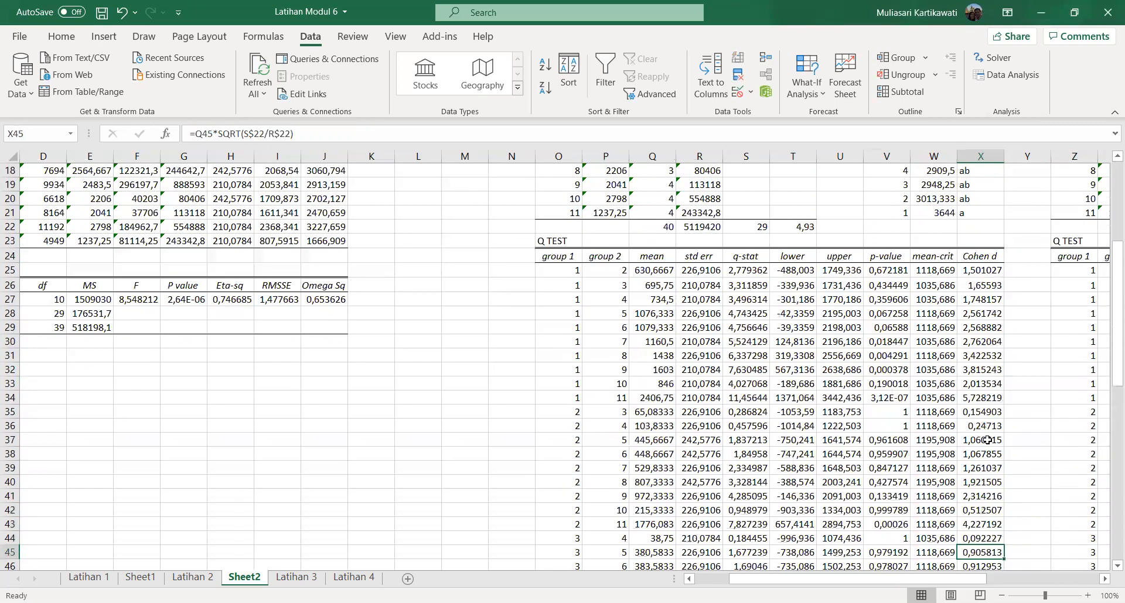
pyautogui.press('Down')
pyautogui.press('Down')
pyautogui.press('Down')
pyautogui.press('Down')
pyautogui.press('Down')
pyautogui.press('Left')
pyautogui.press('Left')
pyautogui.press('Down')
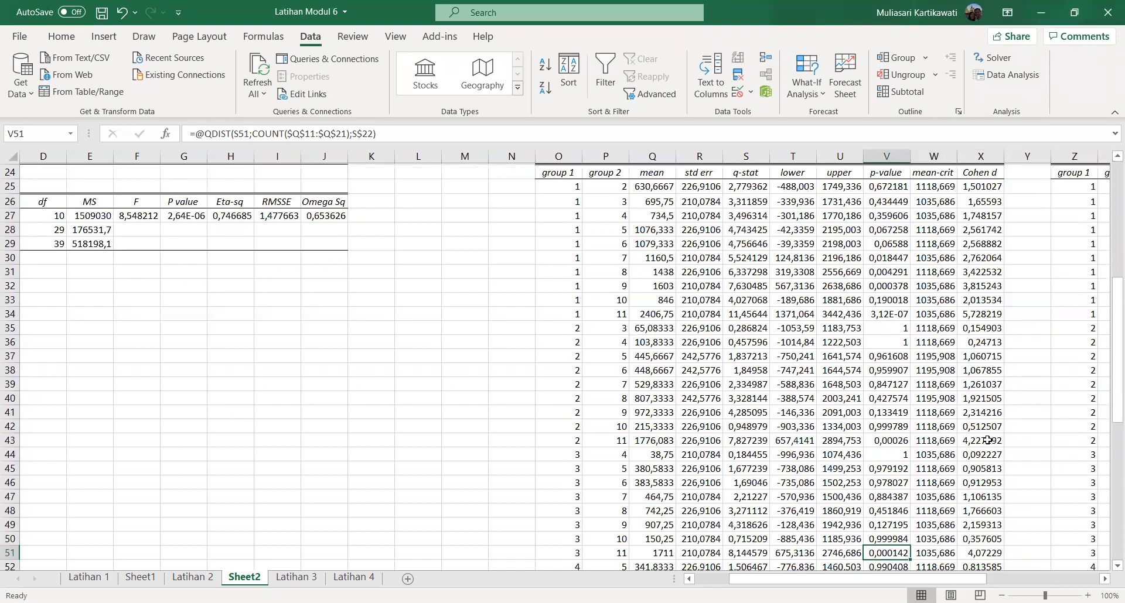
pyautogui.press('Down')
pyautogui.press('Down')
pyautogui.press('Down')
pyautogui.press('Down')
pyautogui.press('Down')
pyautogui.press('Down')
pyautogui.press('Down')
pyautogui.press('Down')
pyautogui.press('Down')
pyautogui.press('Down')
pyautogui.press('Down')
pyautogui.press('Down')
pyautogui.press('Down')
pyautogui.press('Down')
pyautogui.press('Down')
pyautogui.press('Down')
pyautogui.press('Down')
pyautogui.press('Down')
pyautogui.press('Down')
pyautogui.press('Down')
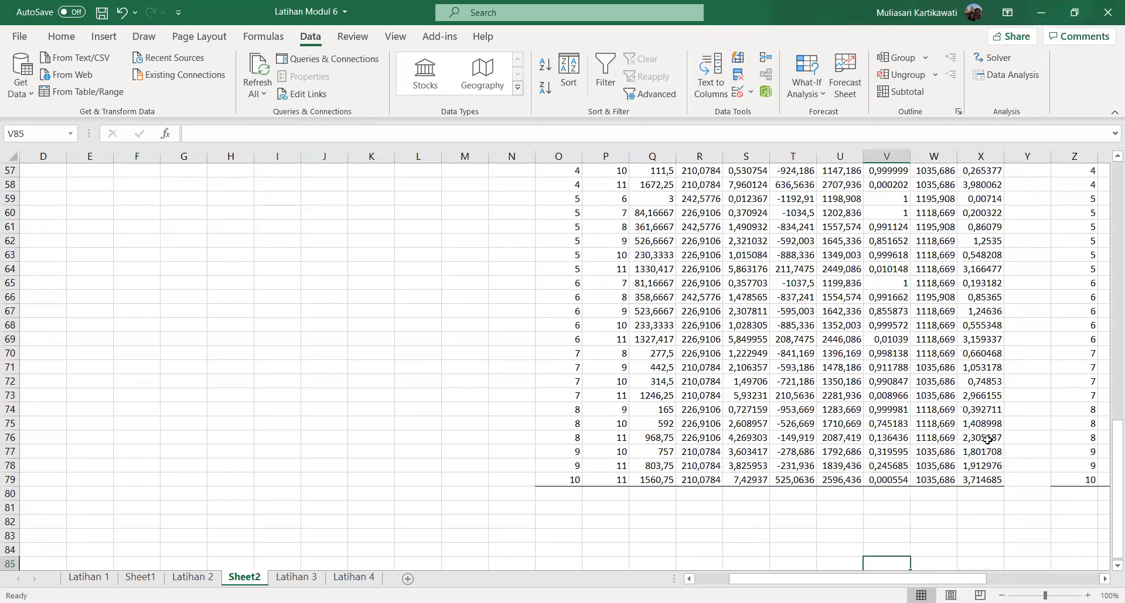
pyautogui.press('Down')
pyautogui.press('Down')
pyautogui.press('Down')
pyautogui.press('Up')
pyautogui.press('Up')
pyautogui.press('Up')
pyautogui.press('Up')
pyautogui.press('Up')
pyautogui.press('Up')
pyautogui.press('Up')
pyautogui.press('Up')
pyautogui.press('Up')
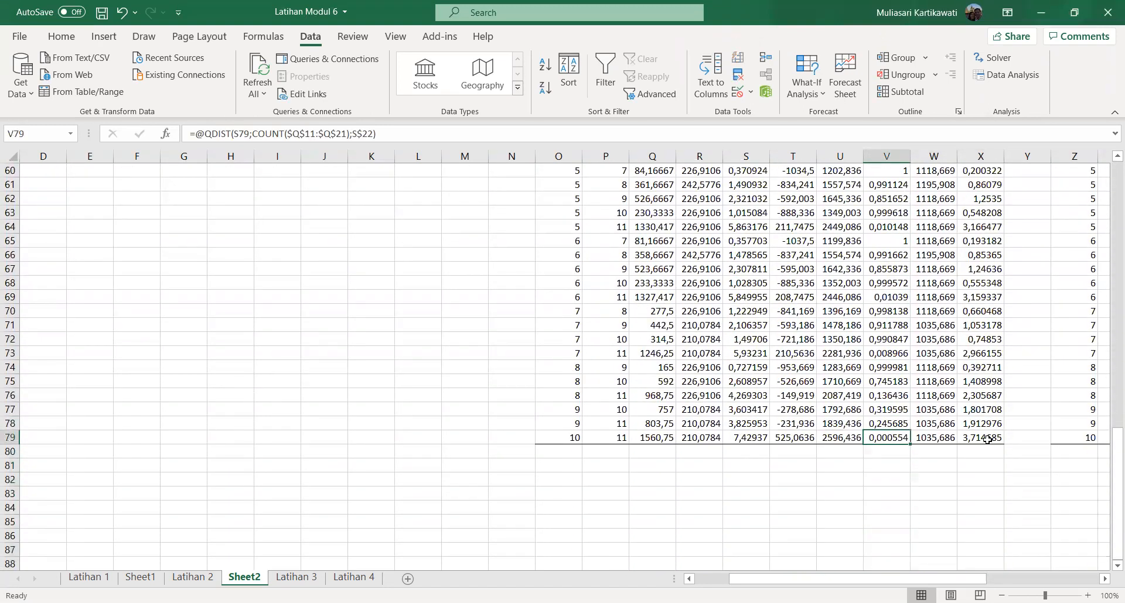
pyautogui.press('Up')
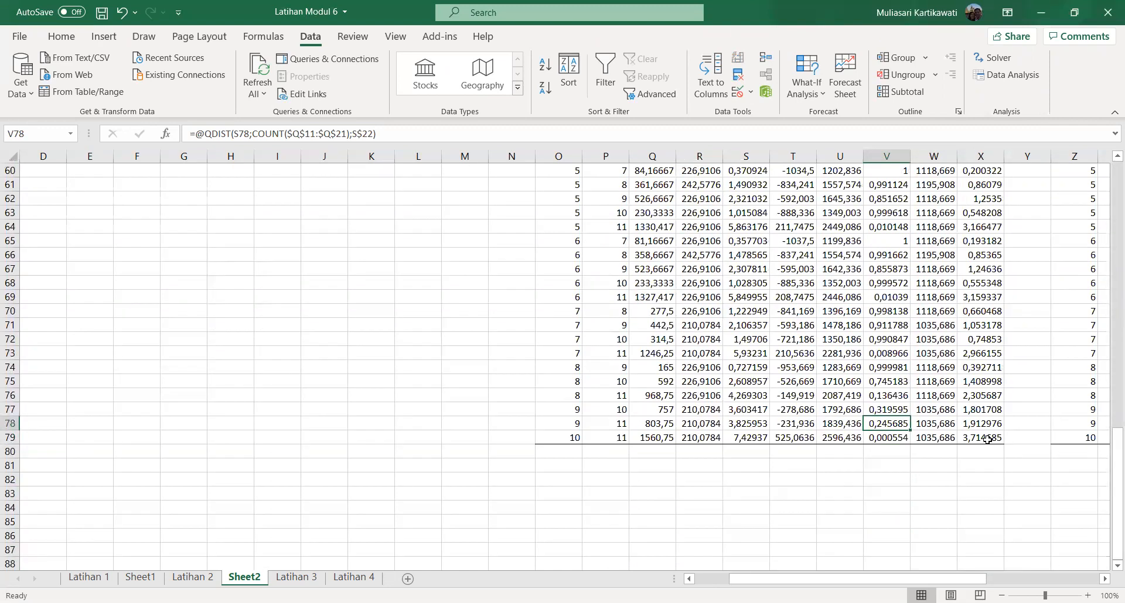
# Change the letter for group 9 in the sorted means list in X12 to "bc"
pyautogui.press('Up')
pyautogui.press('Up')
pyautogui.press('Up')
pyautogui.press('Up')
pyautogui.press('Up')
pyautogui.press('Up')
pyautogui.press('Up')
pyautogui.press('Up')
pyautogui.press('Up')
pyautogui.press('Up')
pyautogui.press('Up')
pyautogui.press('Up')
pyautogui.press('Up')
pyautogui.press('Up')
pyautogui.press('Up')
pyautogui.press('Up')
pyautogui.press('Up')
pyautogui.press('Up')
pyautogui.press('Up')
pyautogui.press('Up')
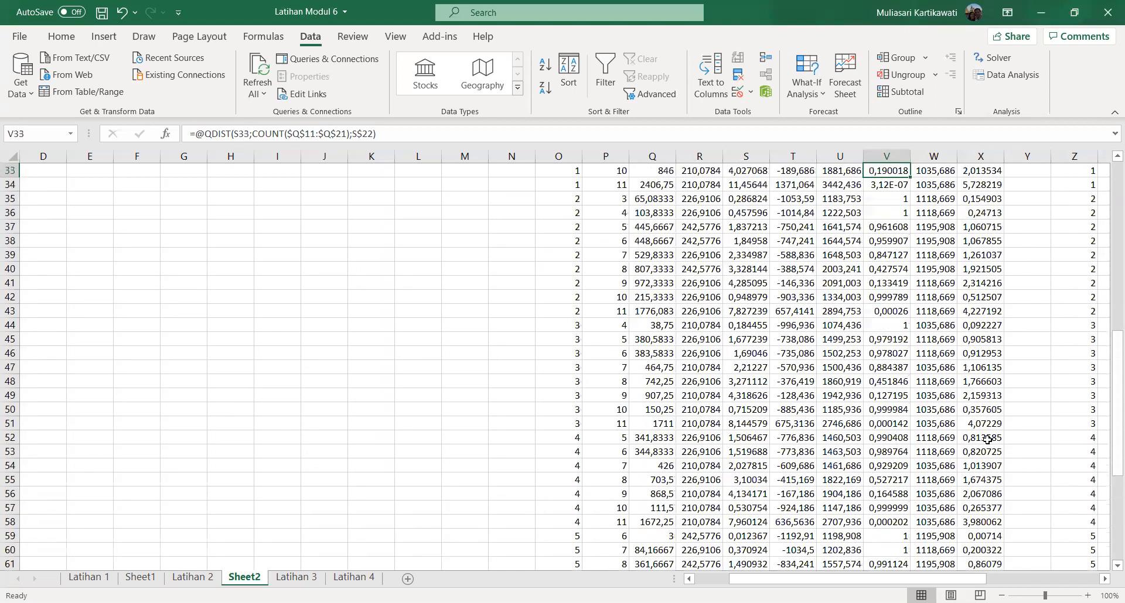
pyautogui.press('Up')
pyautogui.press('Up')
pyautogui.press('Up')
pyautogui.press('Up')
pyautogui.press('Up')
pyautogui.press('Up')
pyautogui.press('Up')
pyautogui.press('Up')
pyautogui.press('Up')
pyautogui.press('Up')
pyautogui.press('Up')
pyautogui.press('Up')
pyautogui.press('Up')
pyautogui.press('Up')
pyautogui.press('Up')
pyautogui.press('Up')
pyautogui.press('Up')
pyautogui.press('Up')
pyautogui.press('Up')
pyautogui.press('Up')
pyautogui.press('Right')
pyautogui.press('Right')
pyautogui.press('Down')
pyautogui.press('Down')
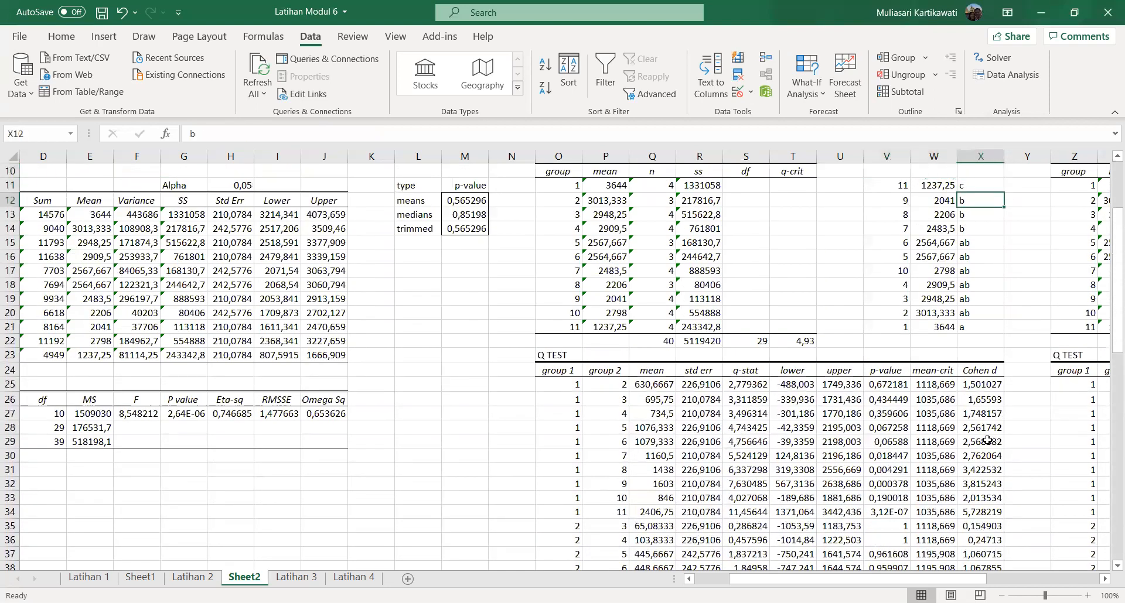
pyautogui.doubleClick(992, 201)
pyautogui.press('Return')
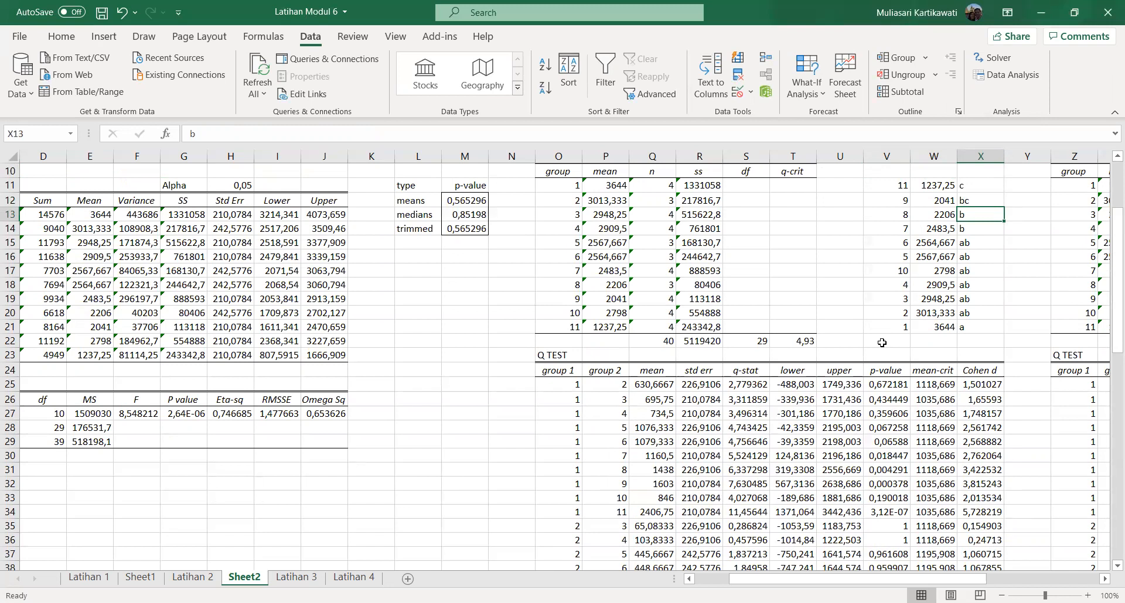
# Examine the Q TEST p-values in column V down to the comparison of group 8 with group 11
pyautogui.press('Left')
pyautogui.press('Down')
pyautogui.press('Down')
pyautogui.press('Down')
pyautogui.press('Down')
pyautogui.press('Down')
pyautogui.press('Down')
pyautogui.press('Down')
pyautogui.press('Down')
pyautogui.press('Down')
pyautogui.press('Down')
pyautogui.press('Down')
pyautogui.press('Down')
pyautogui.press('Down')
pyautogui.press('Down')
pyautogui.press('Down')
pyautogui.press('Down')
pyautogui.press('Down')
pyautogui.press('Down')
pyautogui.press('Down')
pyautogui.press('Down')
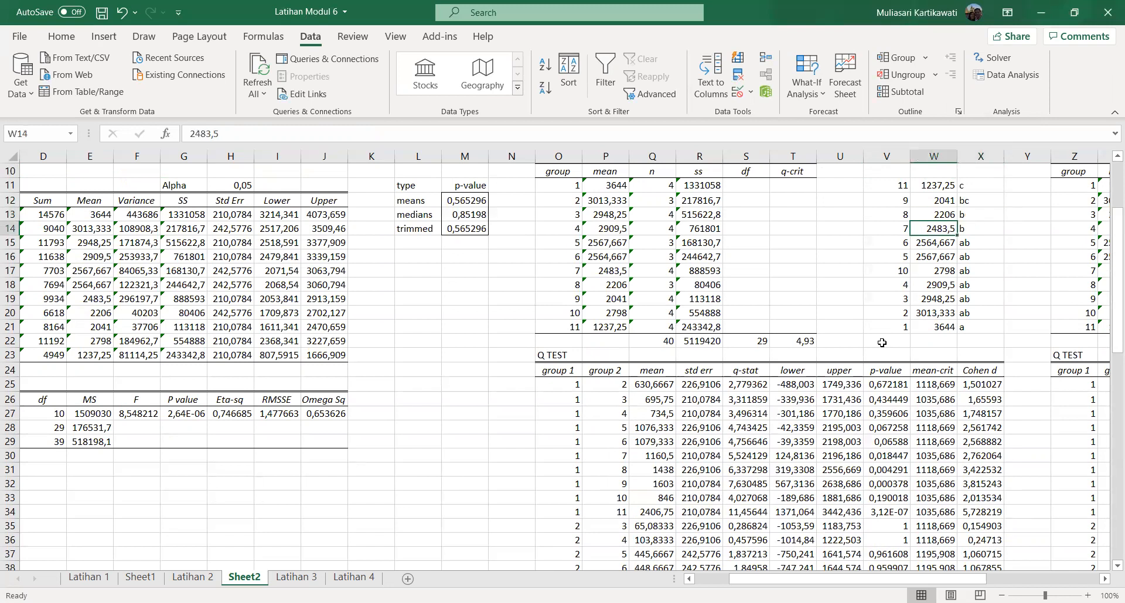
pyautogui.press('Down')
pyautogui.press('Down')
pyautogui.press('Down')
pyautogui.press('Down')
pyautogui.press('Down')
pyautogui.press('Down')
pyautogui.press('Down')
pyautogui.press('Down')
pyautogui.press('Down')
pyautogui.press('Down')
pyautogui.press('Down')
pyautogui.press('Down')
pyautogui.press('Down')
pyautogui.press('Down')
pyautogui.press('Down')
pyautogui.press('Down')
pyautogui.press('Down')
pyautogui.press('Down')
pyautogui.press('Left')
pyautogui.press('Down')
pyautogui.press('Down')
pyautogui.press('Down')
pyautogui.press('Down')
pyautogui.press('Down')
pyautogui.press('Down')
pyautogui.press('Up')
pyautogui.press('Up')
pyautogui.press('Up')
pyautogui.press('Up')
pyautogui.press('Up')
pyautogui.press('Up')
pyautogui.press('Up')
pyautogui.press('Up')
pyautogui.press('Up')
pyautogui.press('Up')
pyautogui.press('Up')
pyautogui.press('Up')
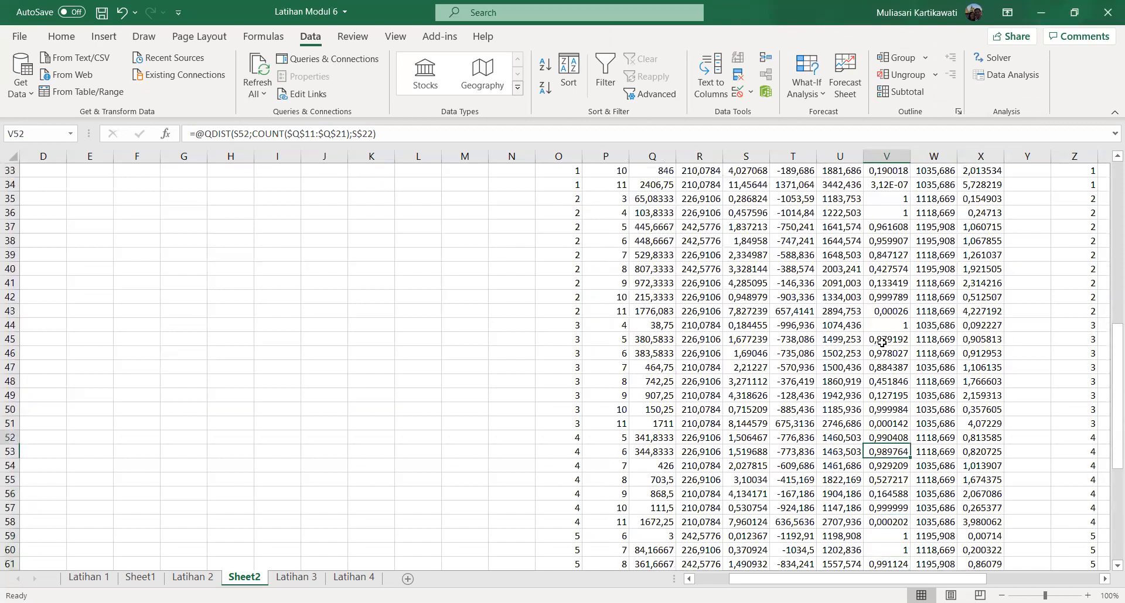
pyautogui.press('Down')
pyautogui.press('Down')
pyautogui.press('Down')
pyautogui.press('Down')
pyautogui.press('Down')
pyautogui.press('Down')
pyautogui.press('Down')
pyautogui.press('Down')
pyautogui.press('Down')
pyautogui.press('Down')
pyautogui.press('Down')
pyautogui.press('Down')
pyautogui.press('Down')
pyautogui.press('Down')
pyautogui.press('Down')
pyautogui.press('Down')
pyautogui.press('Down')
pyautogui.press('Down')
pyautogui.press('Down')
pyautogui.press('Down')
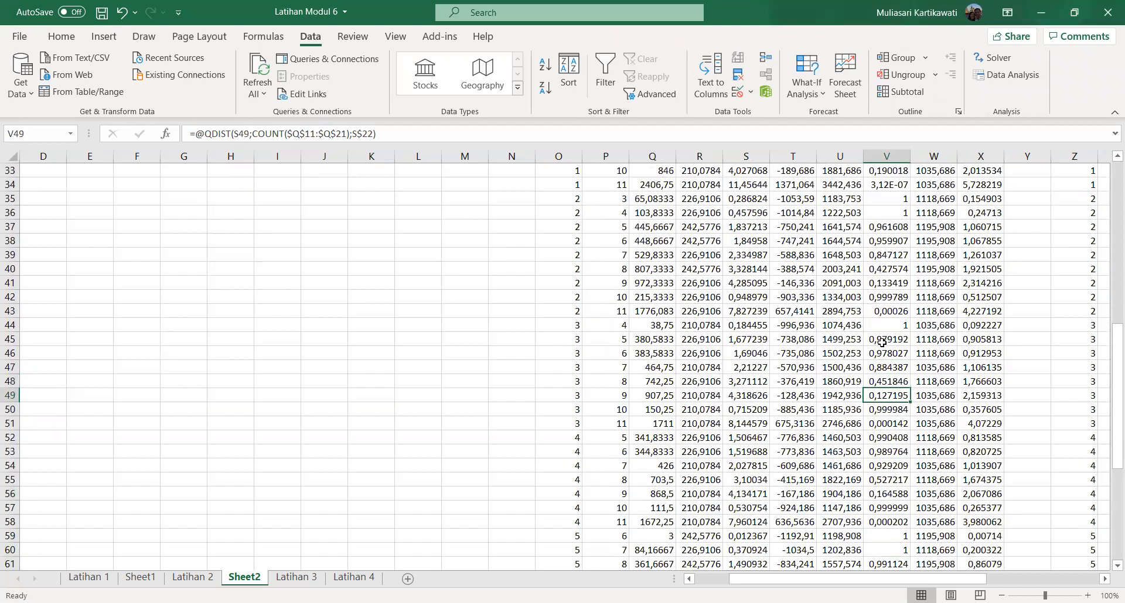
pyautogui.press('Down')
pyautogui.press('Down')
pyautogui.press('Down')
pyautogui.press('Down')
pyautogui.press('Down')
pyautogui.press('Down')
pyautogui.press('Down')
pyautogui.press('Down')
# Change the letter for group 8 in the sorted means list in X13 to "bc"
pyautogui.press('Up')
pyautogui.press('Up')
pyautogui.press('Up')
pyautogui.press('Up')
pyautogui.press('Up')
pyautogui.press('Up')
pyautogui.press('Up')
pyautogui.press('Up')
pyautogui.press('Up')
pyautogui.press('Up')
pyautogui.press('Up')
pyautogui.press('Up')
pyautogui.press('Up')
pyautogui.press('Up')
pyautogui.press('Up')
pyautogui.press('Up')
pyautogui.press('Up')
pyautogui.press('Up')
pyautogui.press('Up')
pyautogui.press('Up')
pyautogui.press('Up')
pyautogui.press('Up')
pyautogui.press('Up')
pyautogui.press('Up')
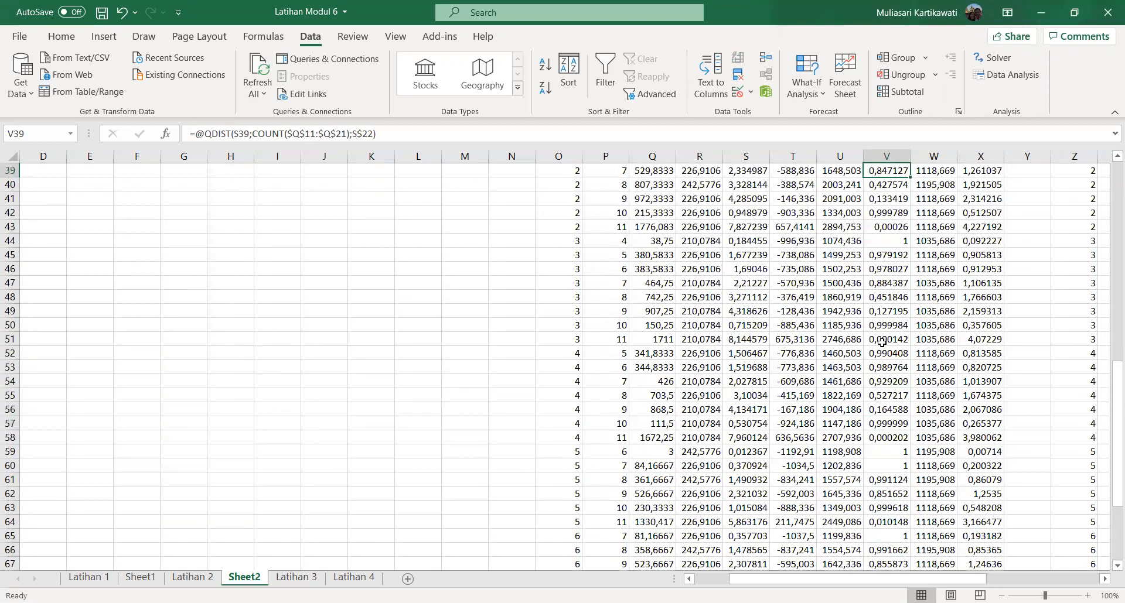
pyautogui.press('Up')
pyautogui.press('Up')
pyautogui.press('Up')
pyautogui.press('Up')
pyautogui.press('Up')
pyautogui.press('Up')
pyautogui.press('Up')
pyautogui.press('Up')
pyautogui.press('Up')
pyautogui.press('Up')
pyautogui.press('Up')
pyautogui.press('Up')
pyautogui.press('Up')
pyautogui.press('Up')
pyautogui.press('Up')
pyautogui.press('Up')
pyautogui.press('Up')
pyautogui.press('Up')
pyautogui.press('Up')
pyautogui.press('Up')
pyautogui.press('Right')
pyautogui.press('Right')
pyautogui.press('Down')
pyautogui.press('Down')
pyautogui.press('Down')
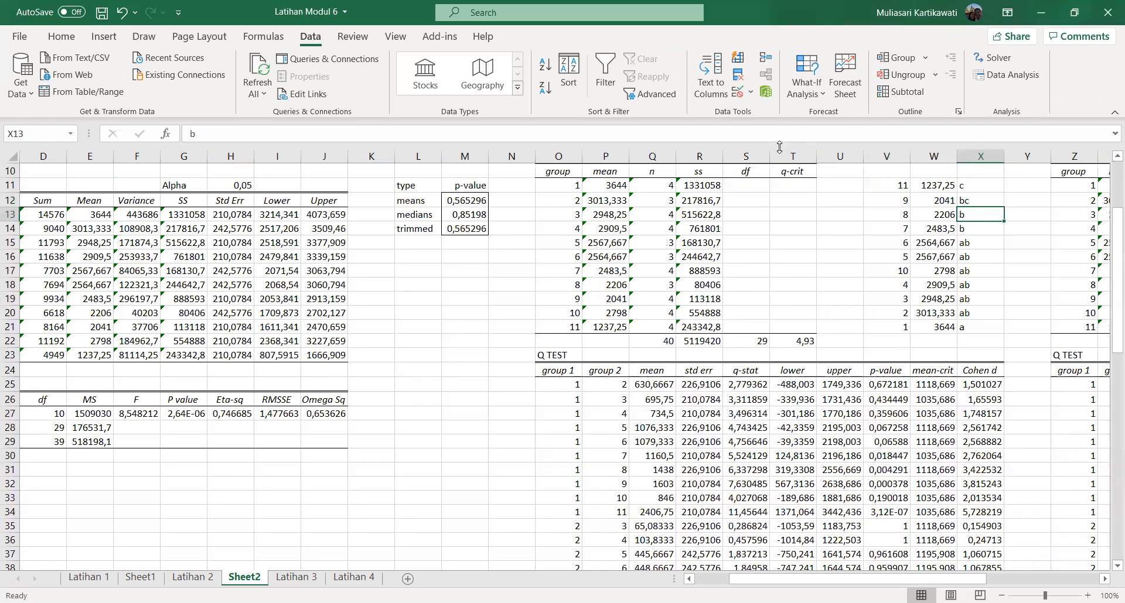
pyautogui.click(730, 135)
pyautogui.write('c\\')
pyautogui.press('BackSpace')
pyautogui.press('Return')
# Examine the Q TEST p-values in column V down to the comparison of group 7 with group 11 in V73
pyautogui.press('Down')
pyautogui.press('Down')
pyautogui.press('Down')
pyautogui.press('Down')
pyautogui.press('Down')
pyautogui.press('Down')
pyautogui.press('Down')
pyautogui.press('Down')
pyautogui.press('Down')
pyautogui.press('Down')
pyautogui.press('Down')
pyautogui.press('Down')
pyautogui.press('Down')
pyautogui.press('Down')
pyautogui.press('Down')
pyautogui.press('Down')
pyautogui.press('Down')
pyautogui.press('Down')
pyautogui.press('Down')
pyautogui.press('Left')
pyautogui.press('Left')
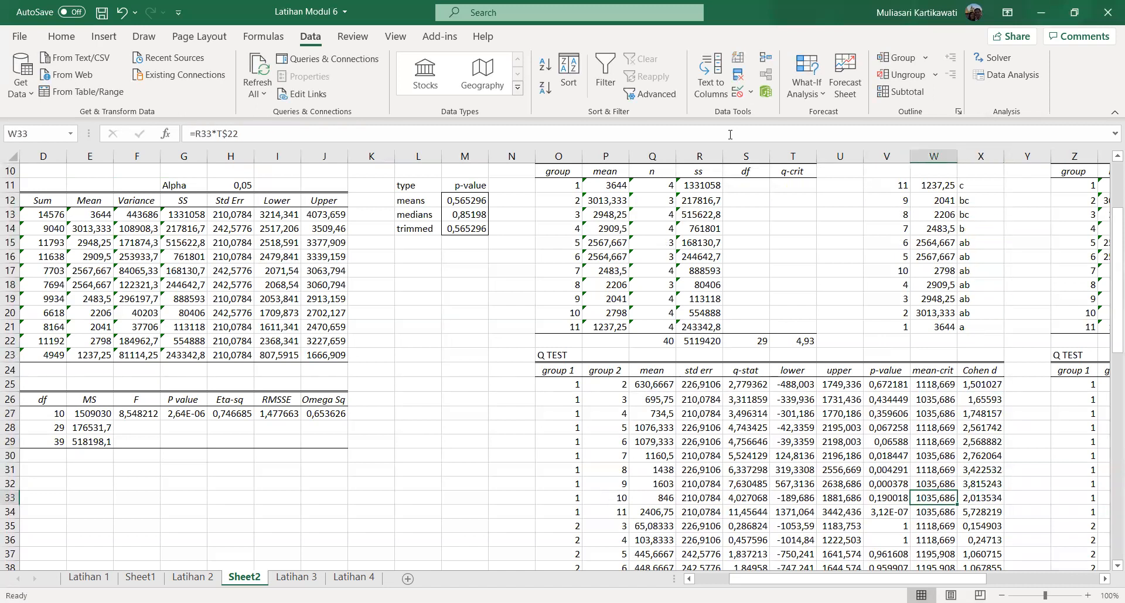
pyautogui.press('Down')
pyautogui.press('Down')
pyautogui.press('Down')
pyautogui.press('Down')
pyautogui.press('Down')
pyautogui.press('Down')
pyautogui.press('Down')
pyautogui.press('Down')
pyautogui.press('Down')
pyautogui.press('Down')
pyautogui.press('Down')
pyautogui.press('Down')
pyautogui.press('Down')
pyautogui.press('Down')
pyautogui.press('Down')
pyautogui.press('Down')
pyautogui.press('Down')
pyautogui.press('Down')
pyautogui.press('Down')
pyautogui.press('Down')
pyautogui.press('Down')
pyautogui.press('Down')
pyautogui.press('Down')
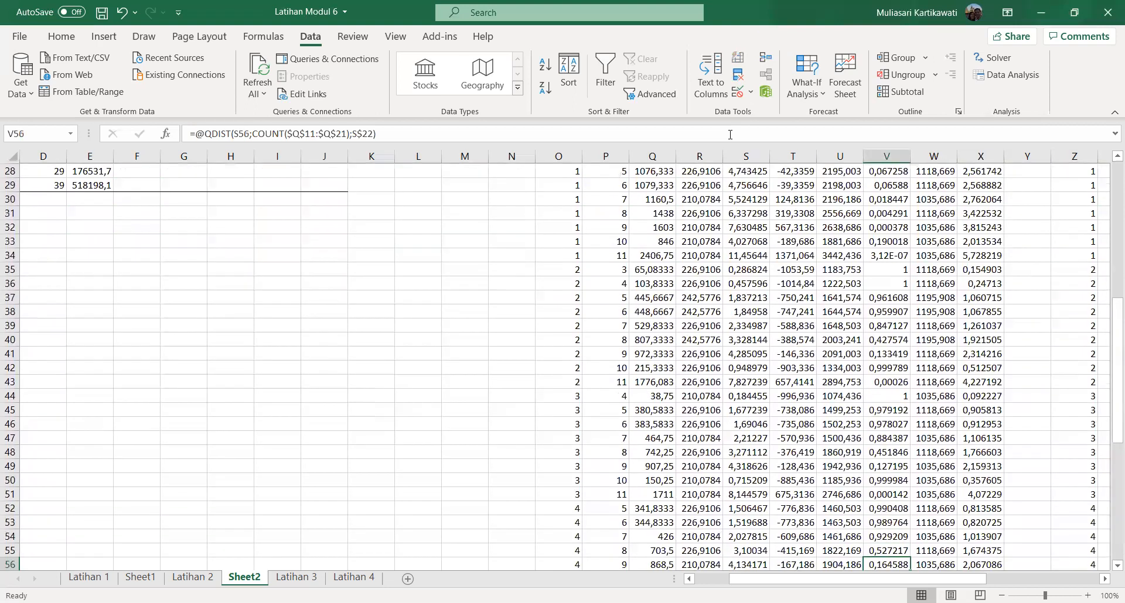
pyautogui.press('Down')
pyautogui.press('Down')
pyautogui.press('Down')
pyautogui.press('Down')
pyautogui.press('Down')
pyautogui.press('Down')
pyautogui.press('Down')
pyautogui.press('Down')
pyautogui.press('Down')
pyautogui.press('Down')
pyautogui.press('Down')
pyautogui.press('Down')
pyautogui.press('Down')
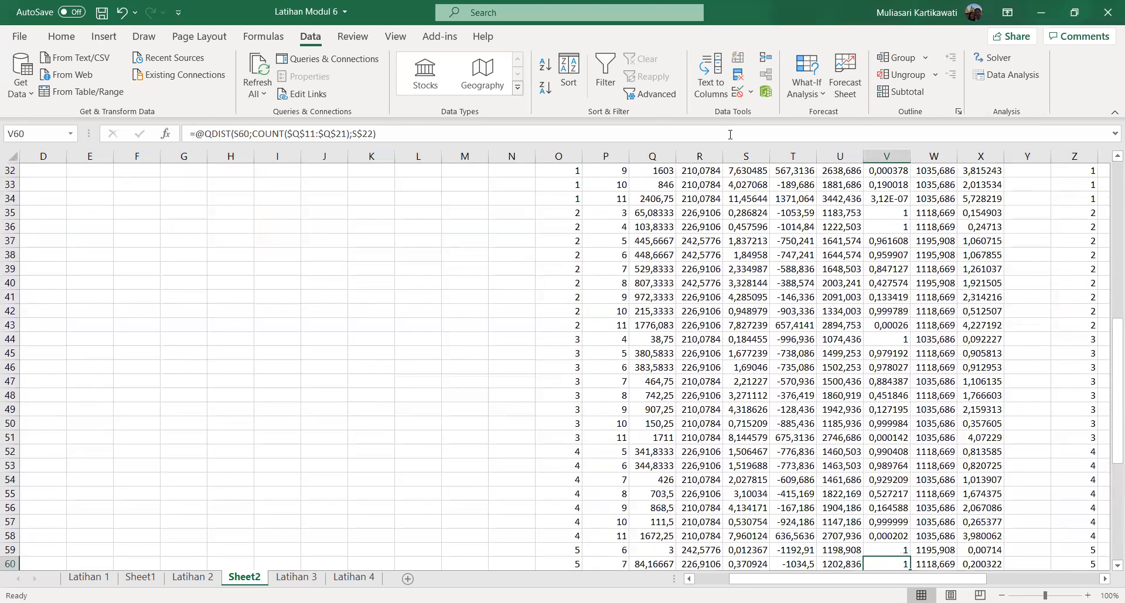
pyautogui.press('Up')
pyautogui.press('Up')
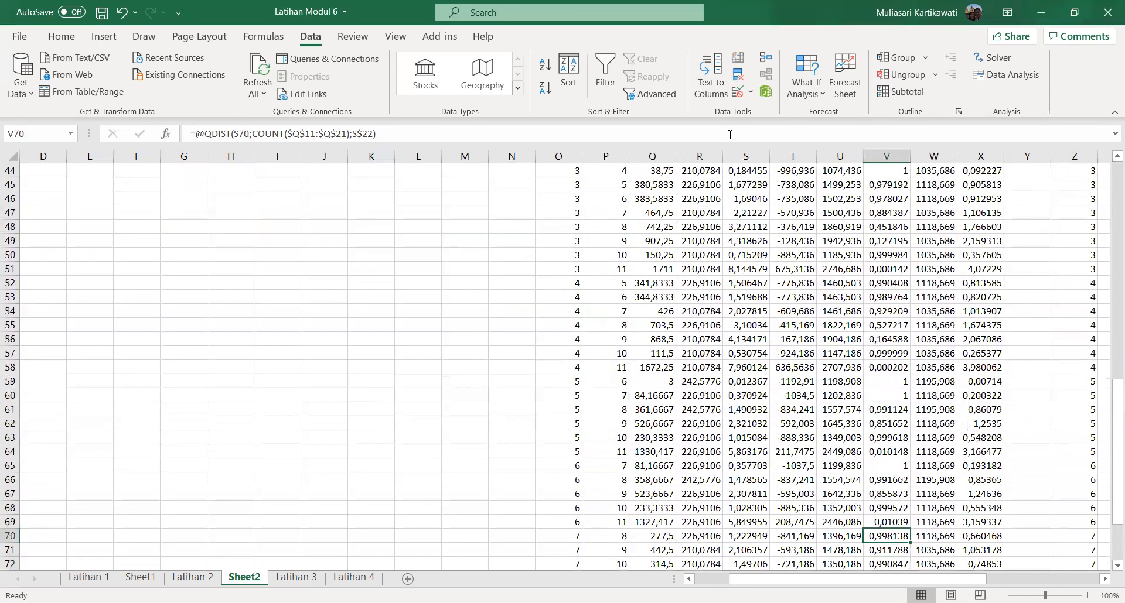
pyautogui.press('Down')
pyautogui.press('Down')
pyautogui.press('Down')
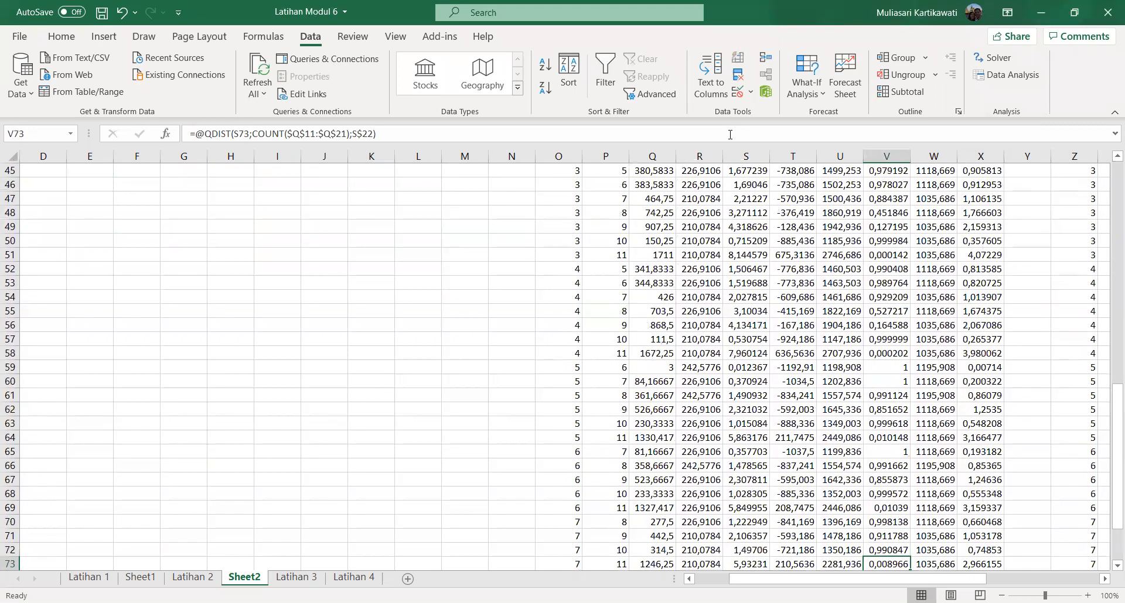
pyautogui.click(730, 135)
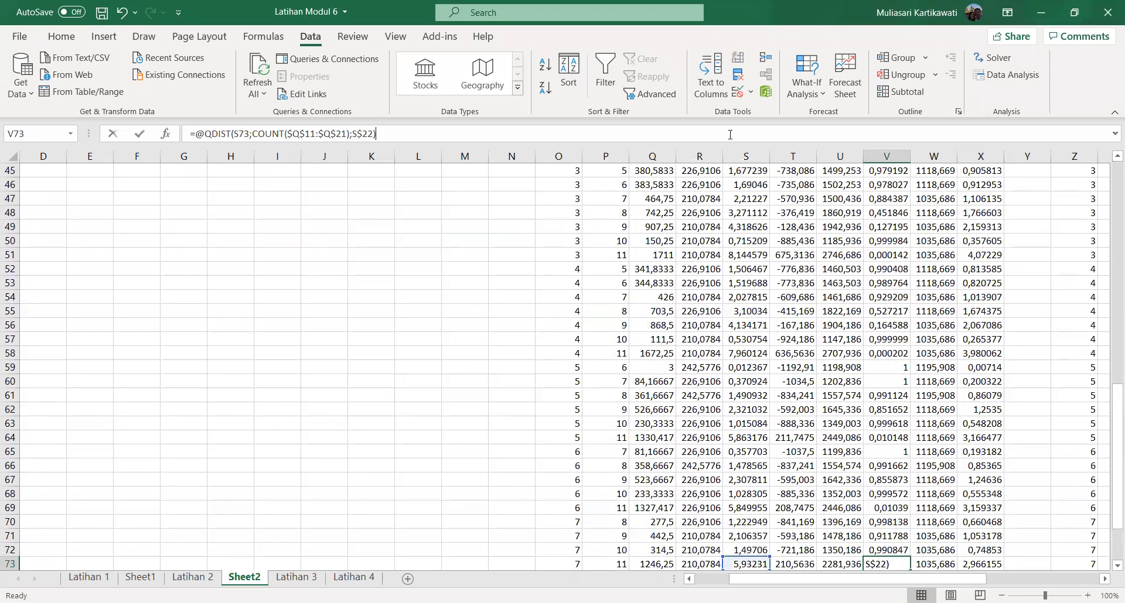
pyautogui.press('Return')
# Return to the sorted means list and check the letter for group 7 in X14 against its neighbours
pyautogui.press('Up')
pyautogui.press('Up')
pyautogui.press('Up')
pyautogui.press('Up')
pyautogui.press('Up')
pyautogui.press('Up')
pyautogui.press('Up')
pyautogui.press('Up')
pyautogui.press('Up')
pyautogui.press('Up')
pyautogui.press('Up')
pyautogui.press('Up')
pyautogui.press('Up')
pyautogui.press('Up')
pyautogui.press('Up')
pyautogui.press('Up')
pyautogui.press('Up')
pyautogui.press('Up')
pyautogui.press('Up')
pyautogui.press('Up')
pyautogui.press('Up')
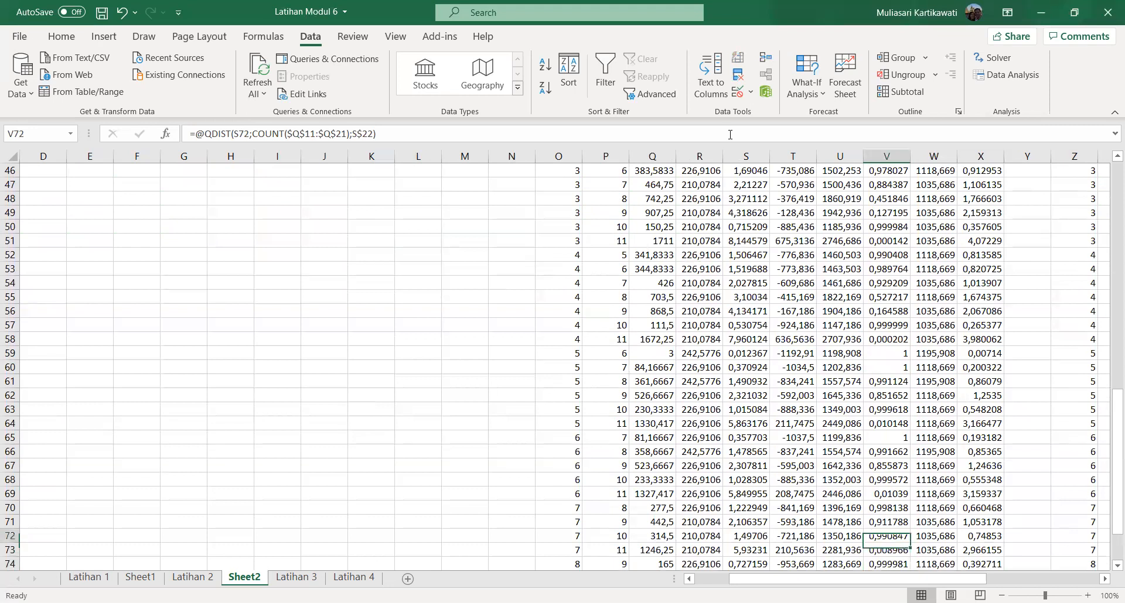
pyautogui.press('Up')
pyautogui.press('Up')
pyautogui.press('Up')
pyautogui.press('Up')
pyautogui.press('Up')
pyautogui.press('Up')
pyautogui.press('Up')
pyautogui.press('Up')
pyautogui.press('Up')
pyautogui.press('Up')
pyautogui.press('Up')
pyautogui.press('Up')
pyautogui.press('Up')
pyautogui.press('Up')
pyautogui.press('Up')
pyautogui.press('Up')
pyautogui.press('Up')
pyautogui.press('Up')
pyautogui.press('Up')
pyautogui.press('Up')
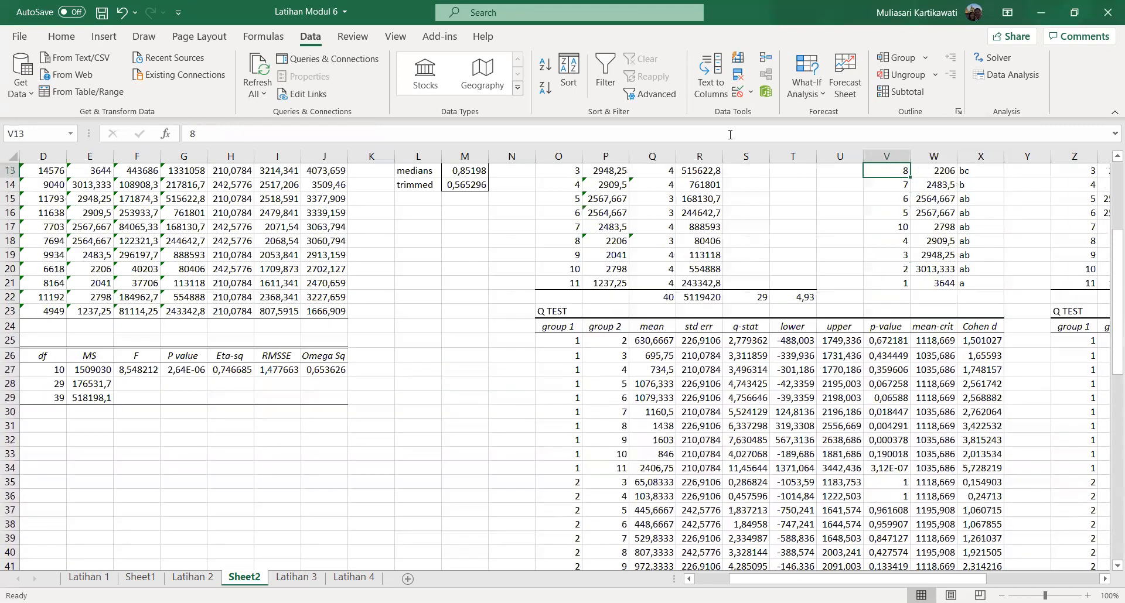
pyautogui.press('Down')
pyautogui.press('Down')
pyautogui.press('Down')
pyautogui.press('Down')
pyautogui.press('Down')
pyautogui.press('Down')
pyautogui.press('Down')
pyautogui.press('Right')
pyautogui.press('Right')
pyautogui.press('Right')
pyautogui.press('Left')
pyautogui.press('Up')
pyautogui.press('Up')
pyautogui.press('Up')
pyautogui.press('Down')
pyautogui.press('Down')
pyautogui.press('Down')
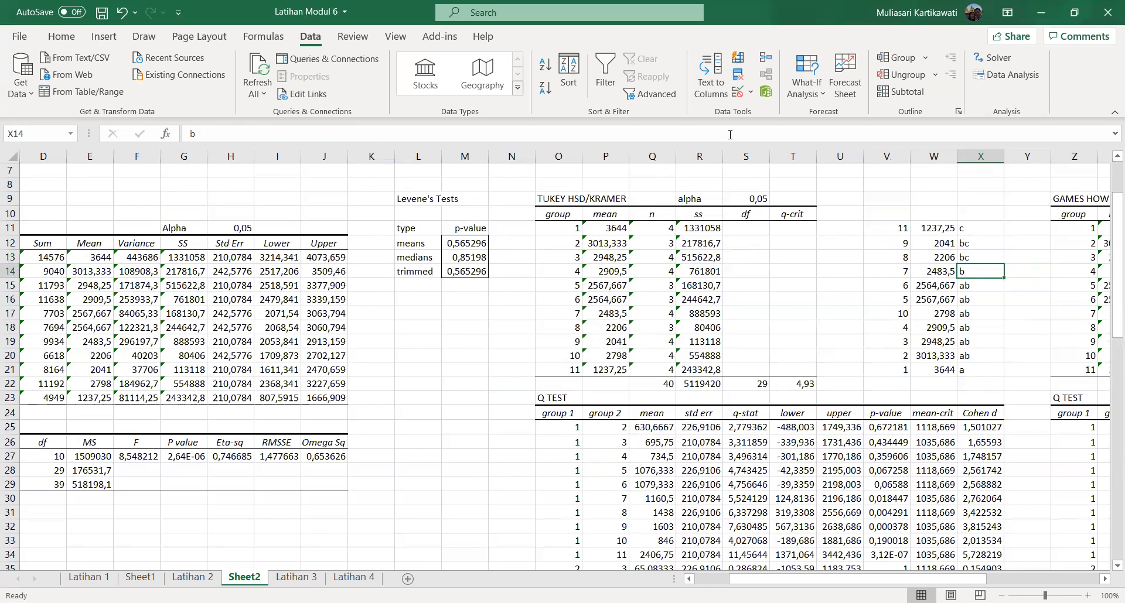
# Review the significance letters of all groups in the sorted means list from X11 down to X21
pyautogui.press('Up')
pyautogui.press('Down')
pyautogui.press('Up')
pyautogui.press('Up')
pyautogui.press('Down')
pyautogui.press('Down')
pyautogui.press('Down')
pyautogui.press('Down')
pyautogui.press('Up')
pyautogui.press('Up')
pyautogui.press('Up')
pyautogui.press('Up')
pyautogui.press('Up')
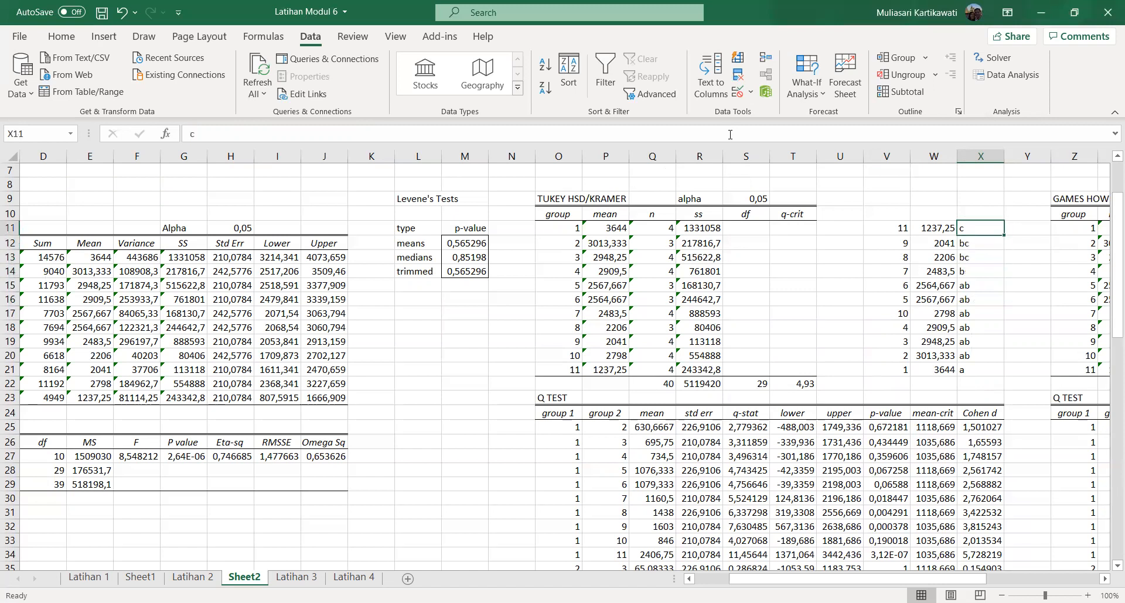
pyautogui.press('Down')
pyautogui.press('Down')
pyautogui.press('Down')
pyautogui.press('Down')
pyautogui.press('Down')
pyautogui.press('Down')
pyautogui.press('Down')
pyautogui.press('Down')
pyautogui.press('Down')
pyautogui.press('Down')
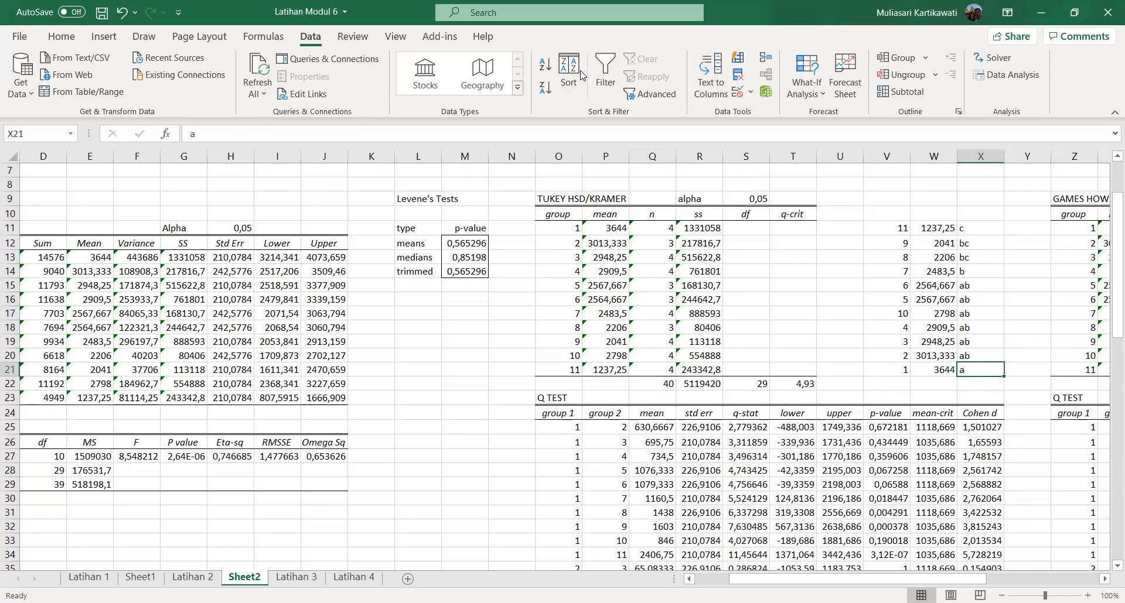
# Switch to the Word document Document2 to view the results table with the group means and letters
pyautogui.hotkey('alt', 'Tab')
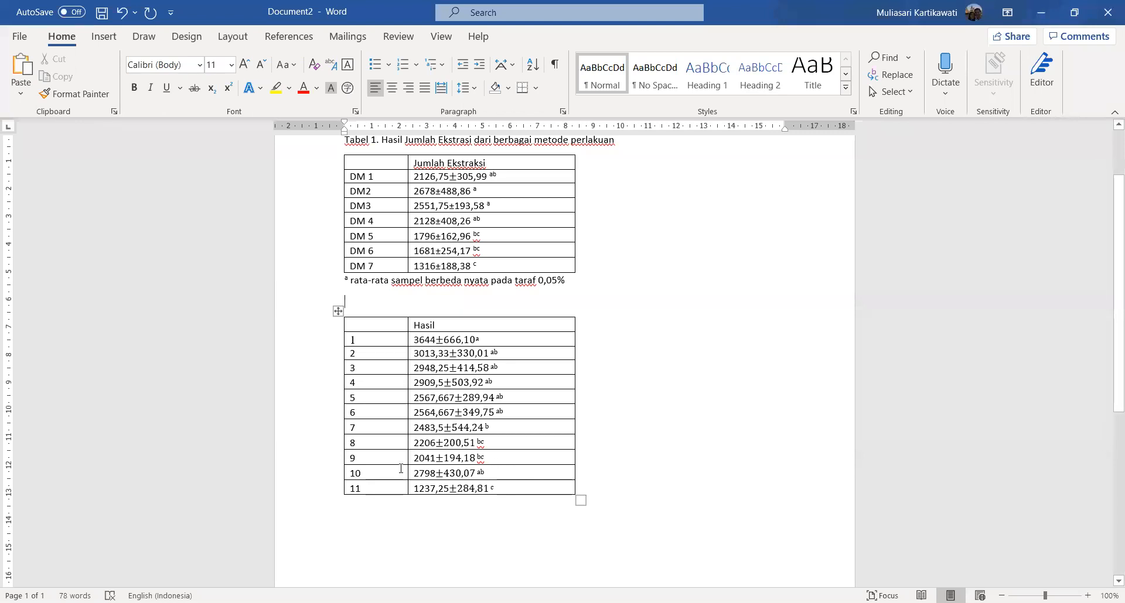